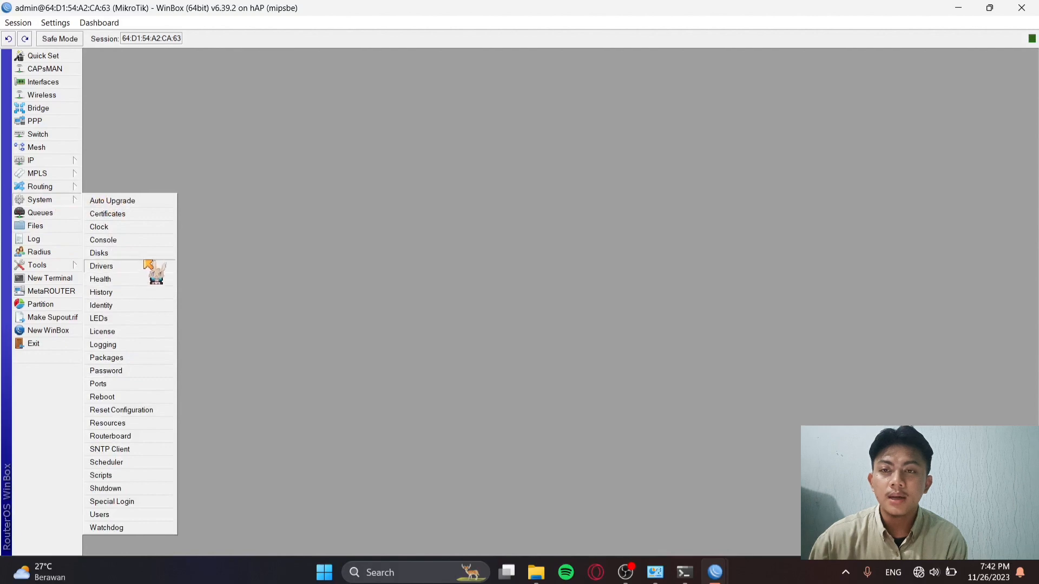
Step: Change the router identity from MikroTik to Router1 and apply it
click(147, 306)
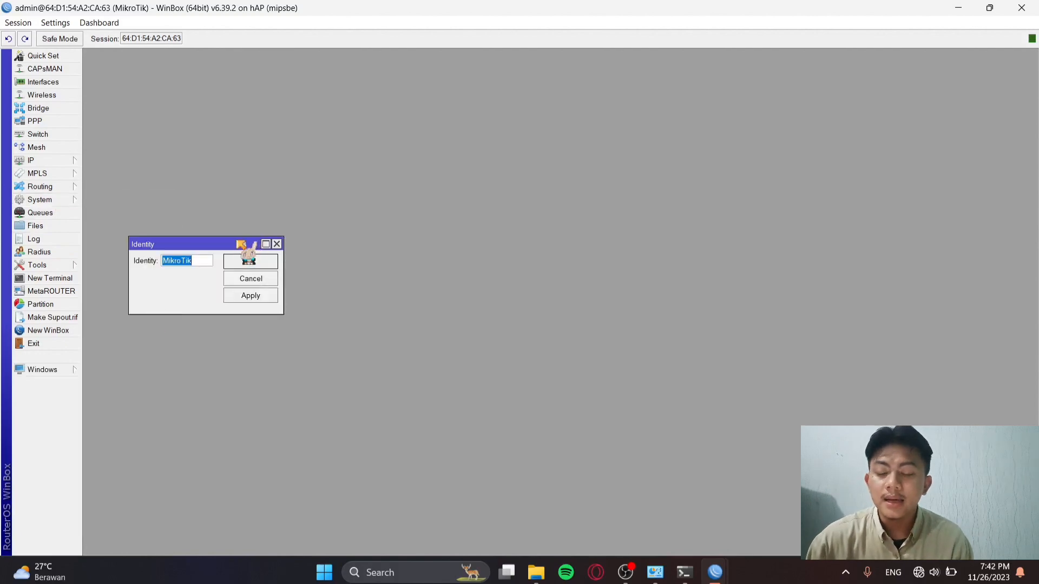
key(BackSpace)
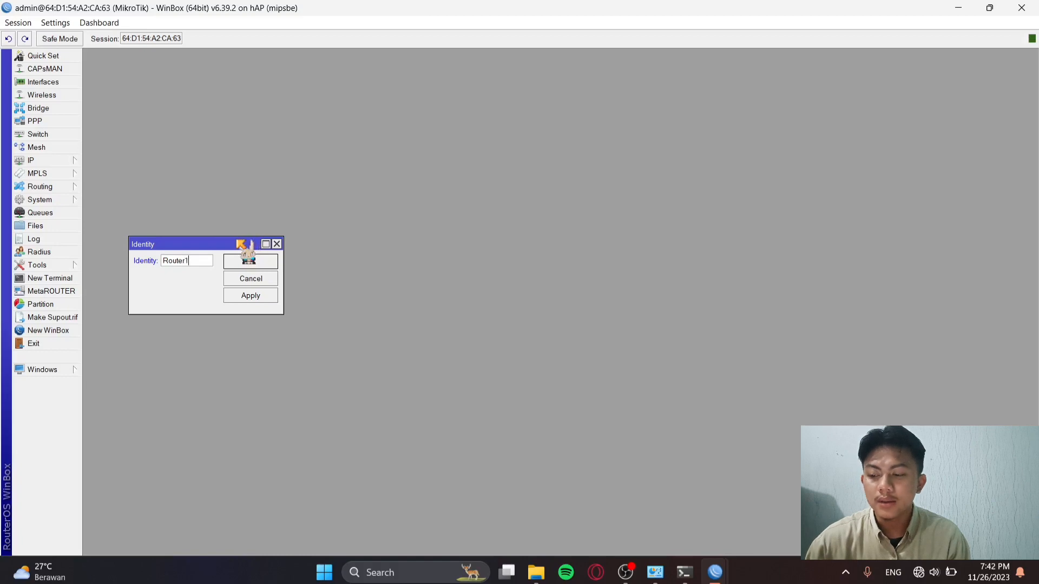
click(258, 296)
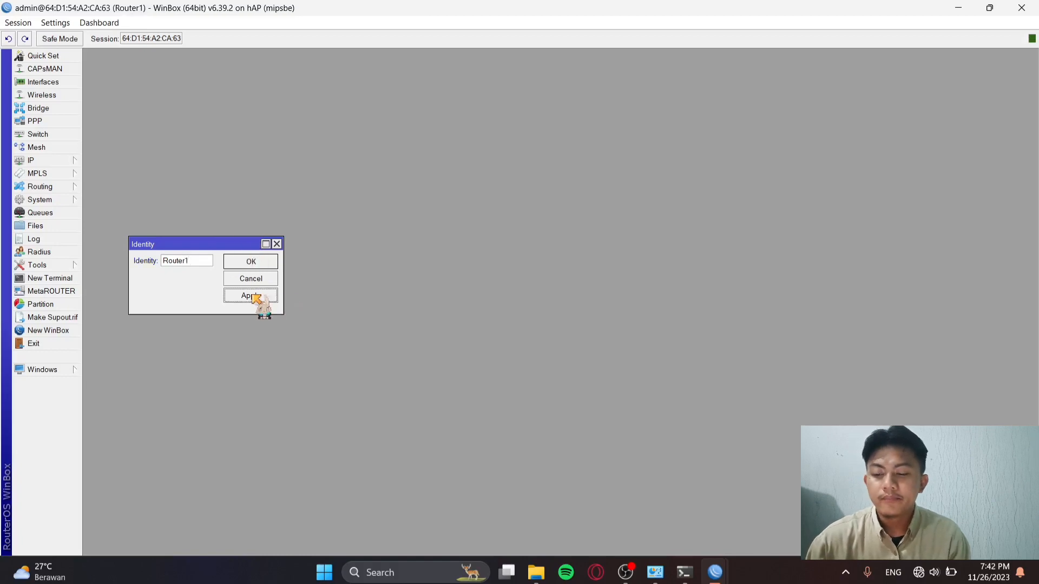
click(262, 263)
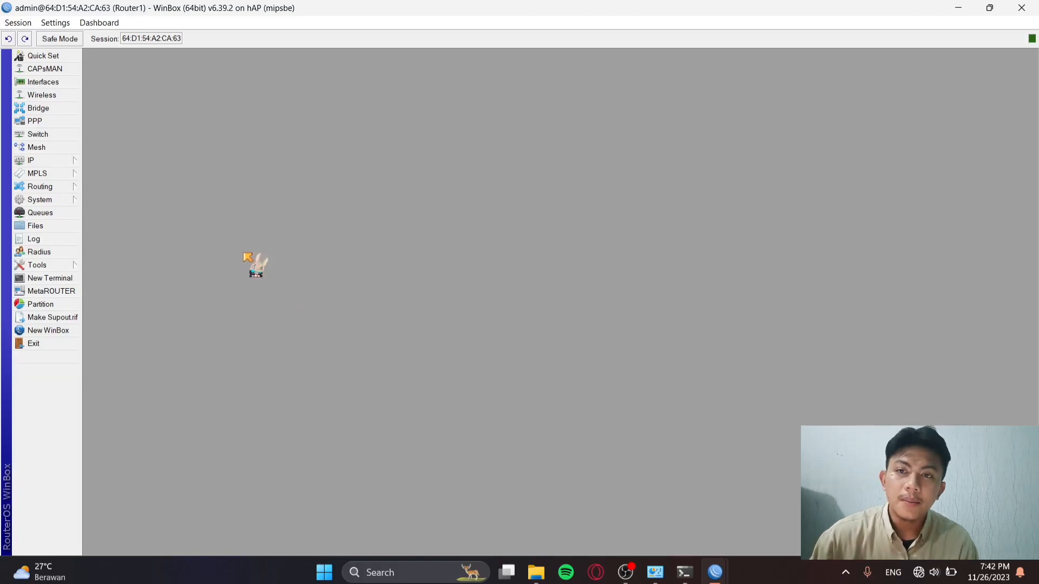
Step: In the interface list, rename ether2 to ether-PCA
click(49, 83)
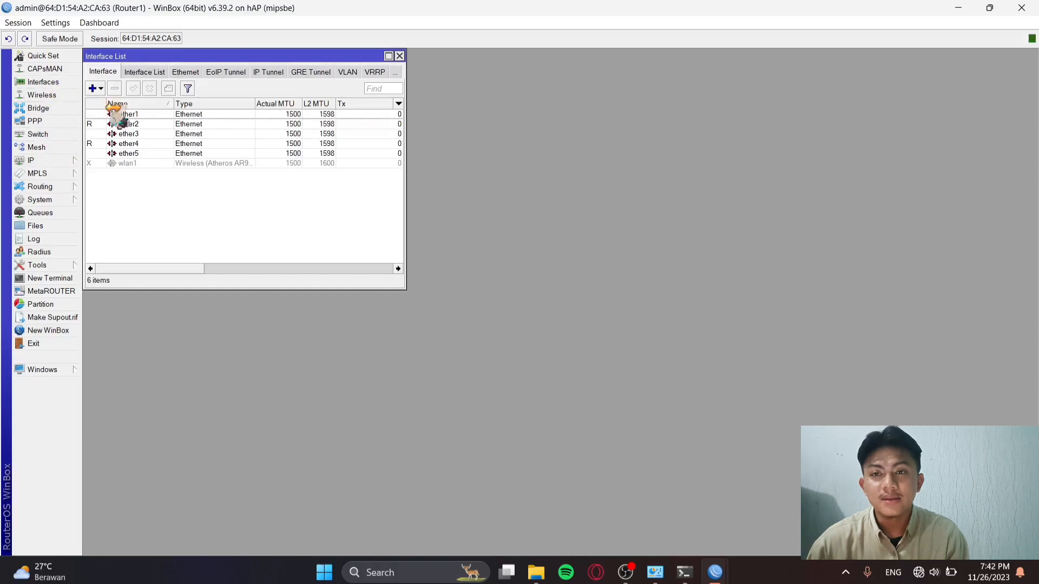
double_click(139, 125)
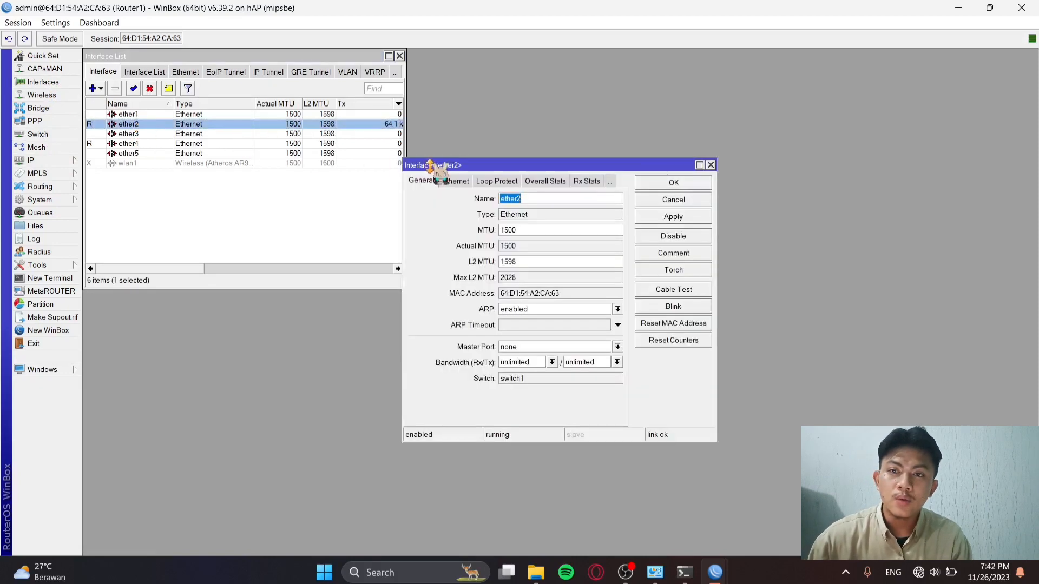
click(574, 200)
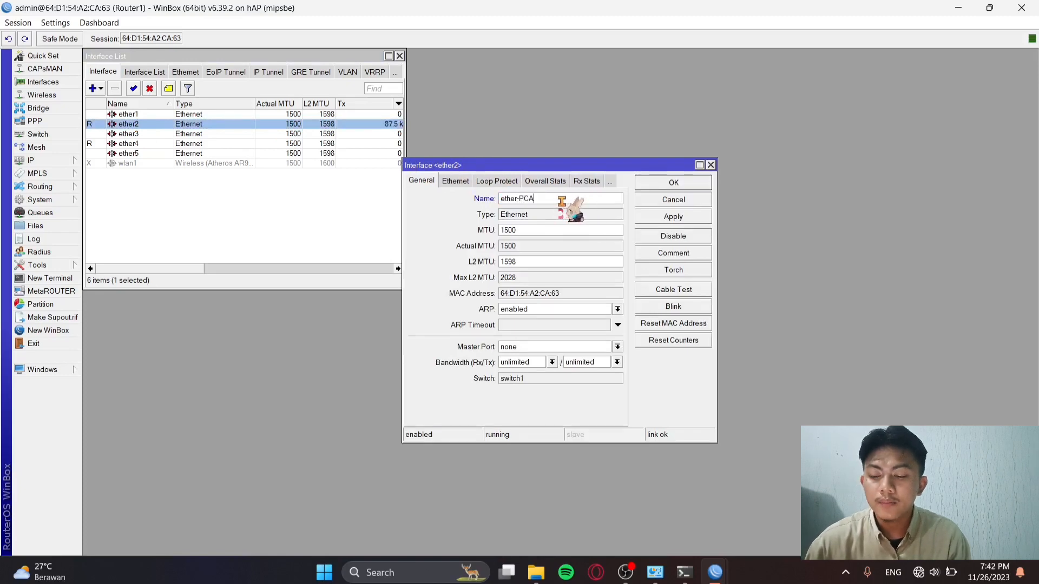
click(694, 217)
click(675, 184)
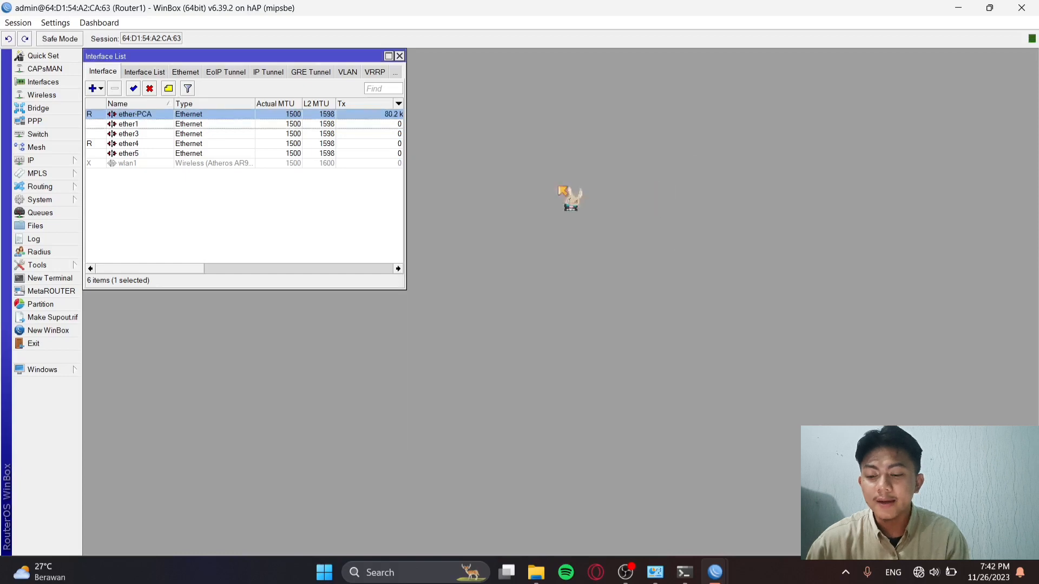
Step: Rename ether4 to ether-PCB, then select the disabled wlan1 interface
double_click(130, 144)
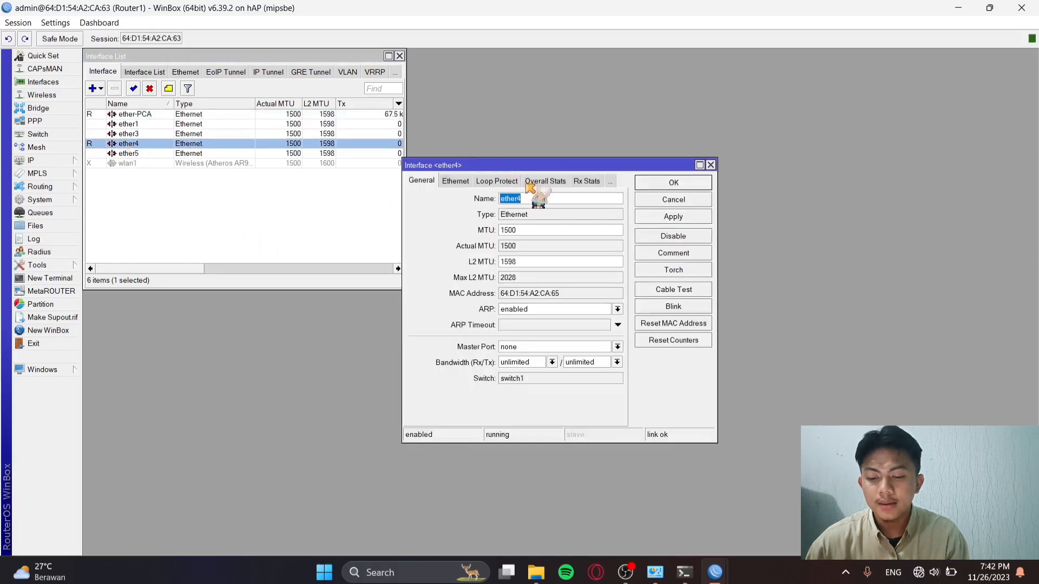
click(533, 200)
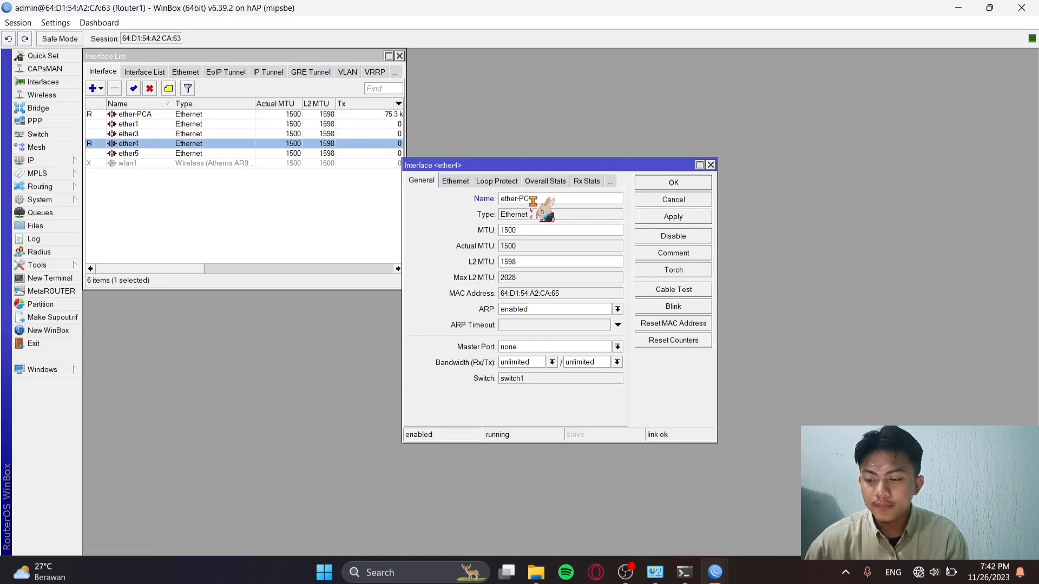
text(-PCB)
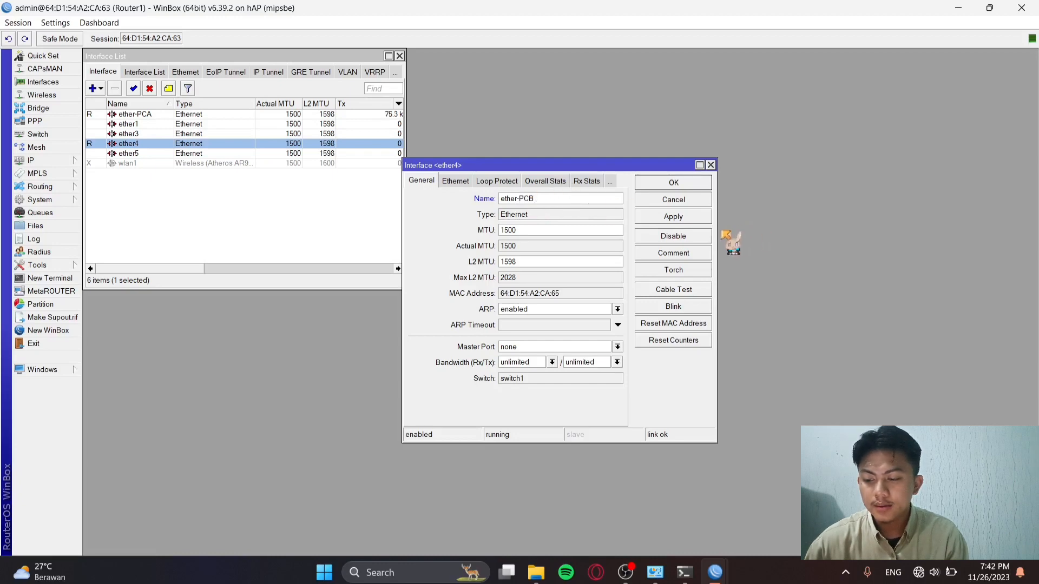
click(675, 216)
click(672, 184)
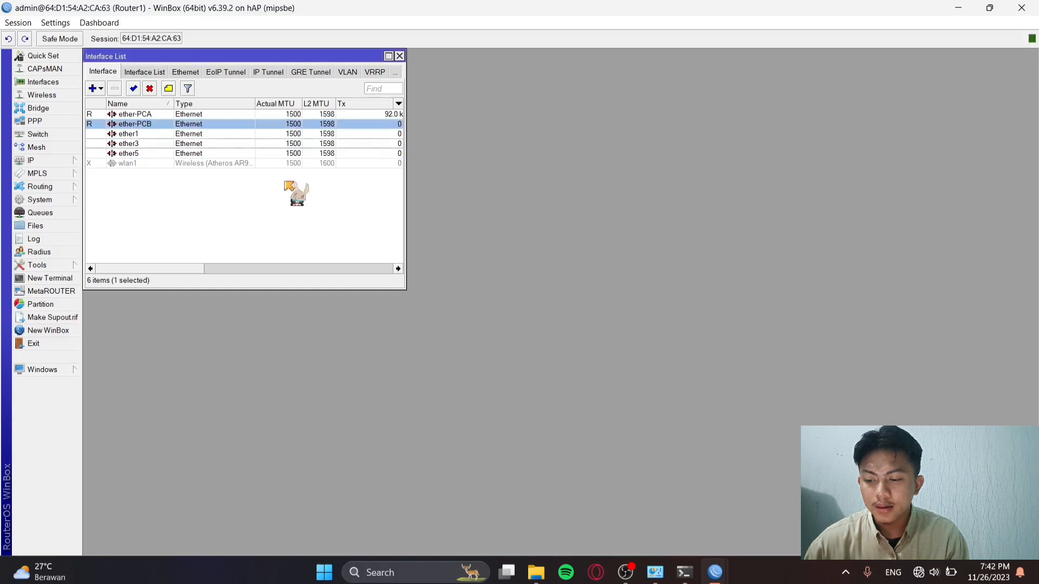
click(196, 163)
Step: Enable wlan1 and bring up its wireless settings
click(133, 88)
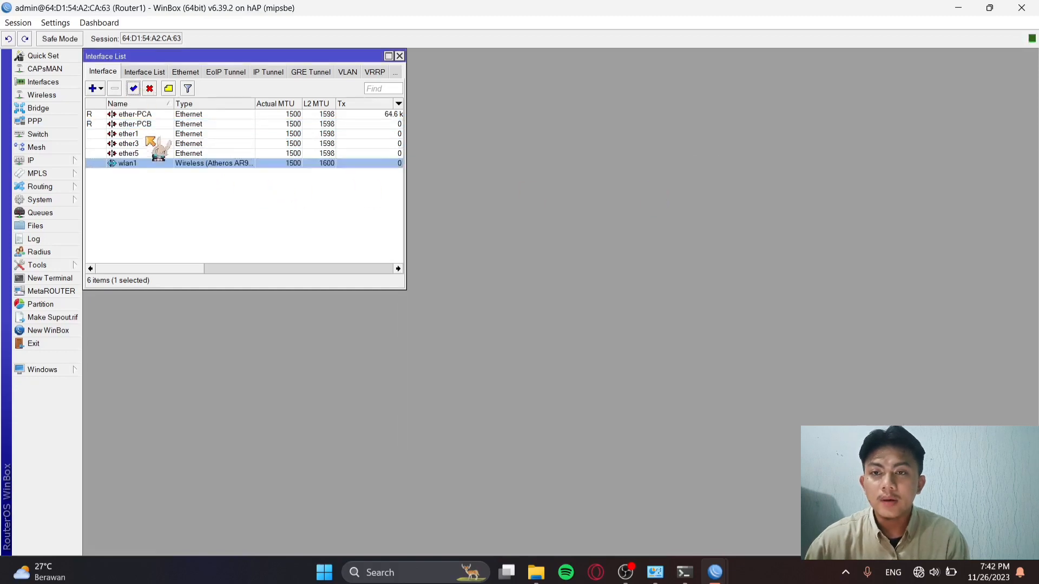
double_click(156, 168)
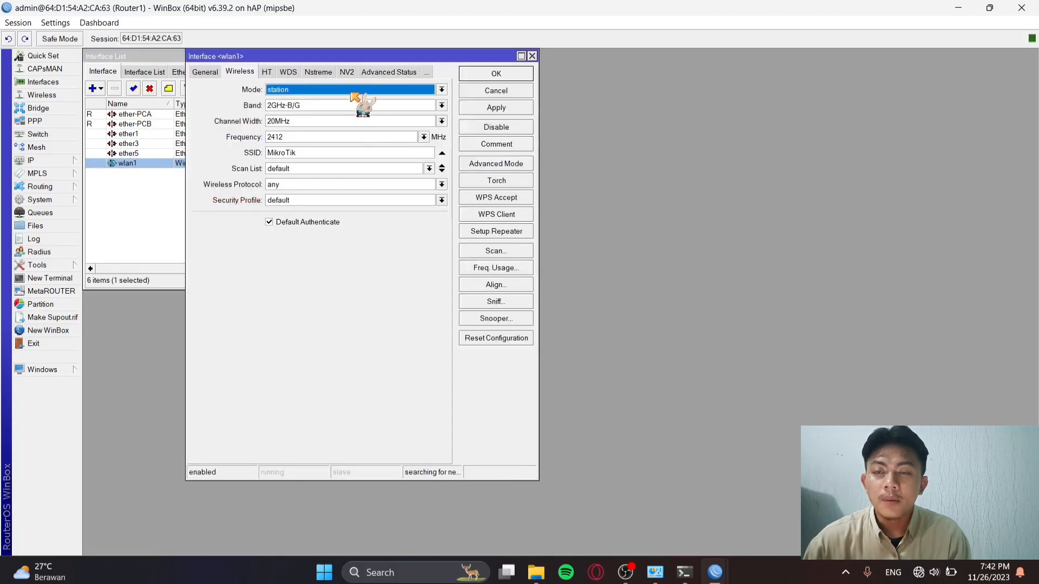
click(362, 156)
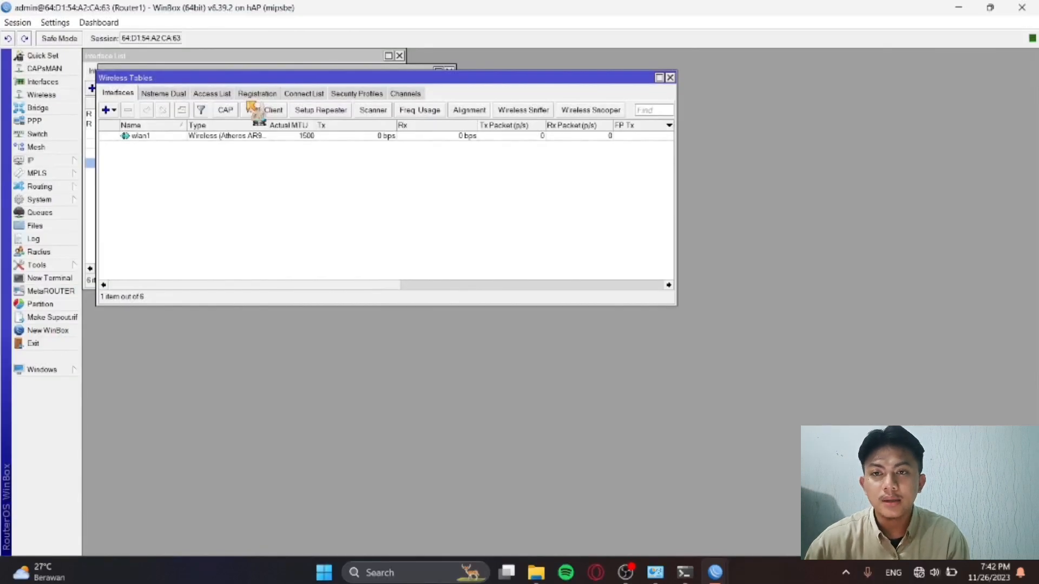
Step: Add a new security profile named Roouter with mode dynamic keys
click(377, 94)
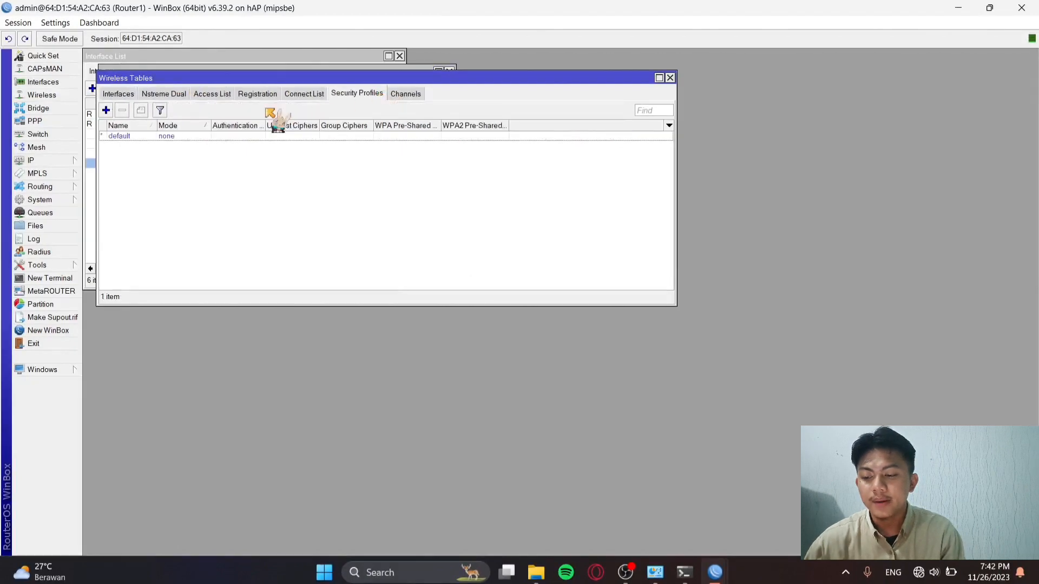
click(106, 110)
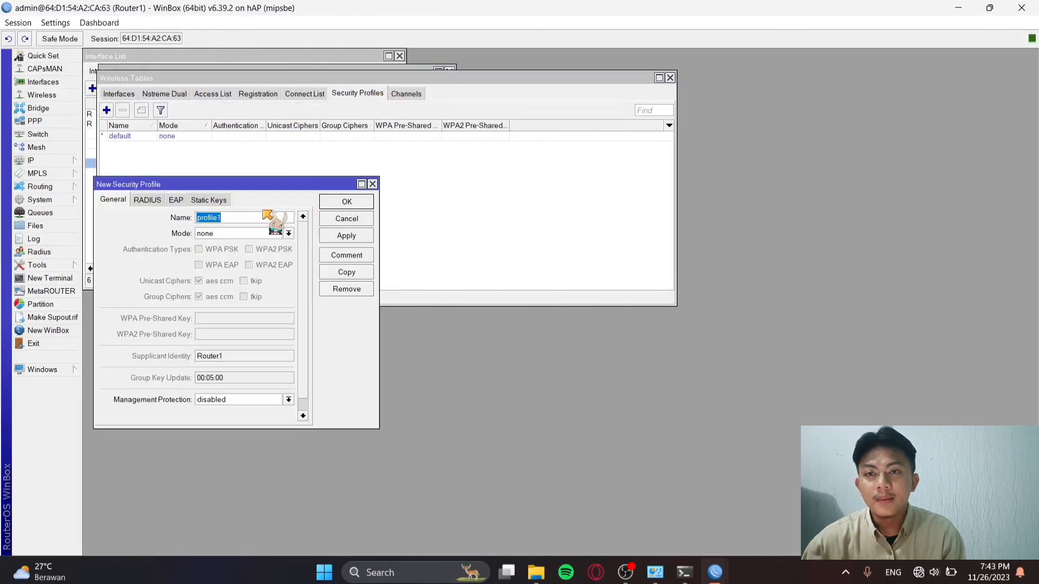
key(BackSpace)
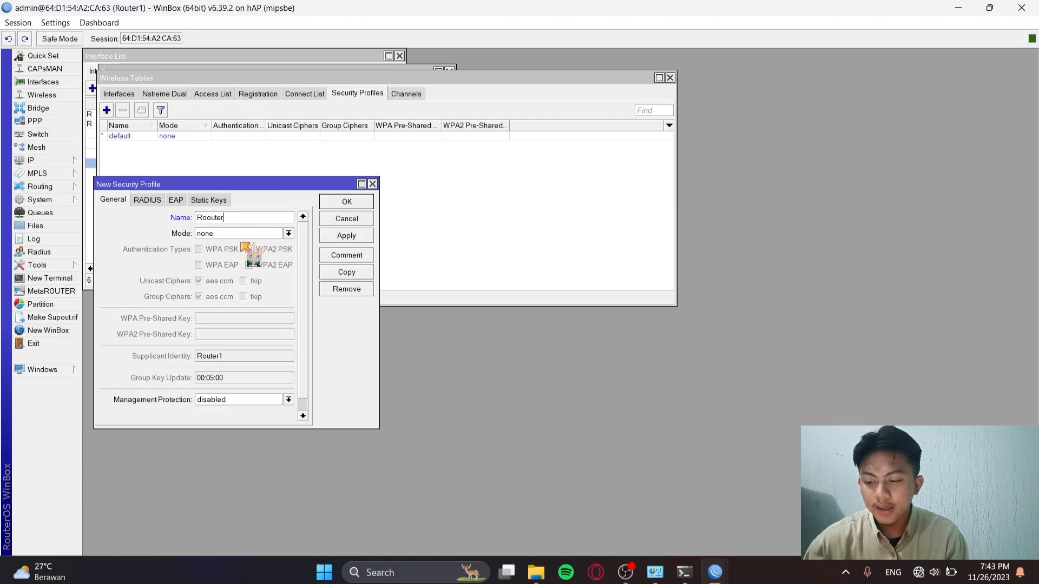
click(250, 233)
click(251, 246)
Step: Set the profile's authentication types to WPA PSK and WPA2 PSK only
click(199, 249)
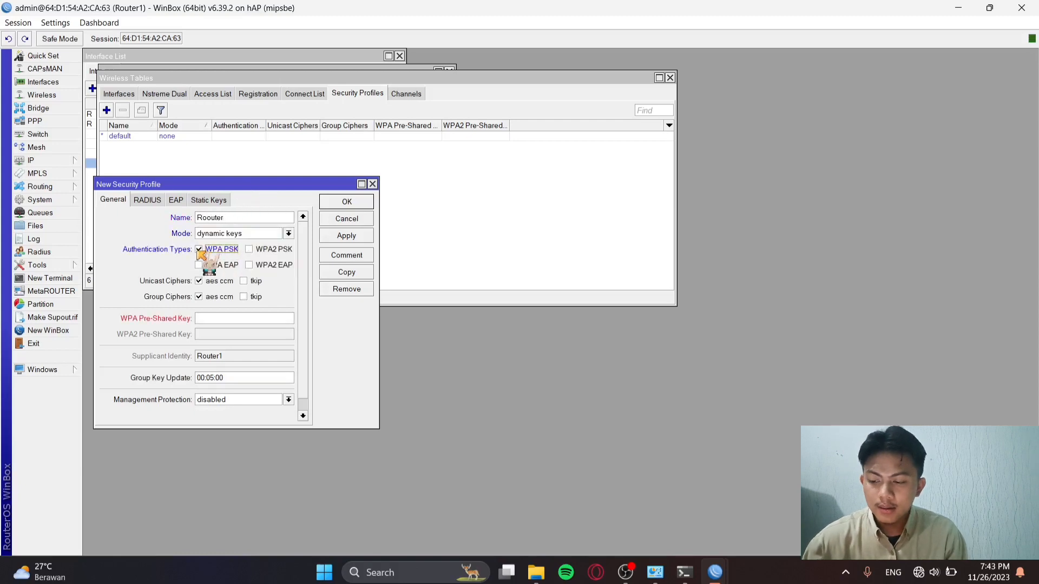
click(219, 265)
click(248, 250)
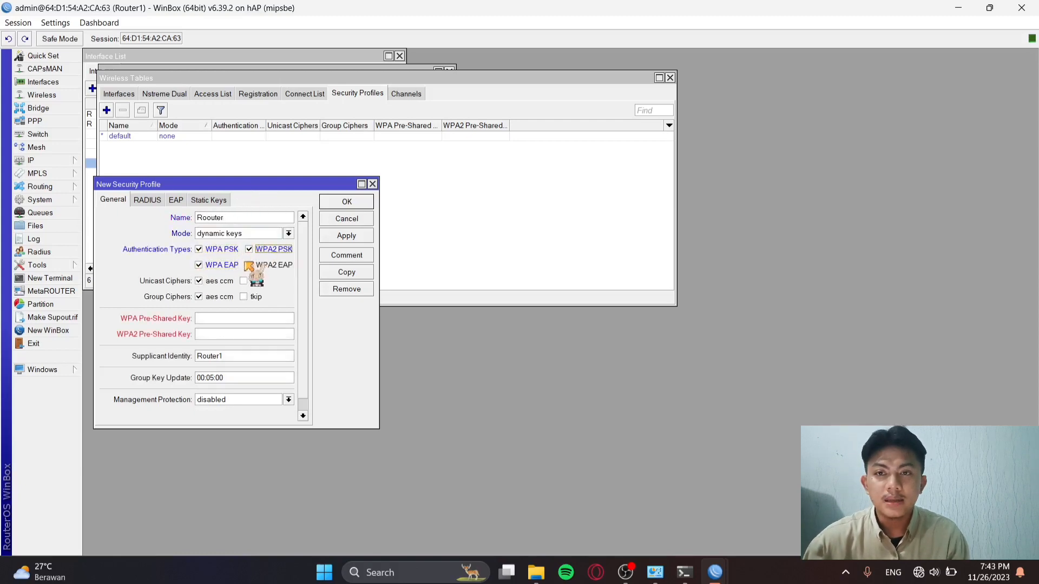
click(249, 265)
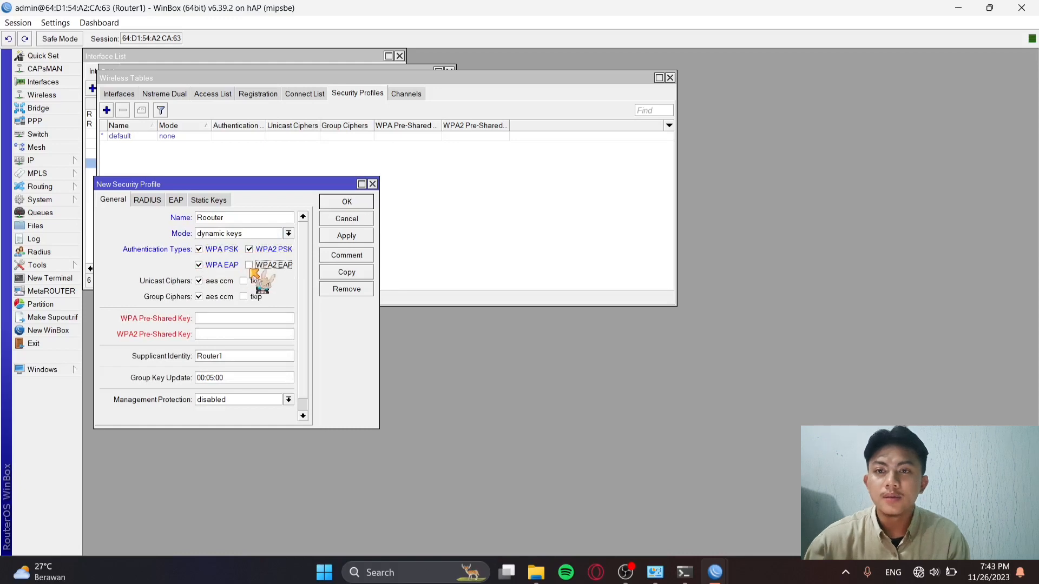
click(216, 266)
click(248, 265)
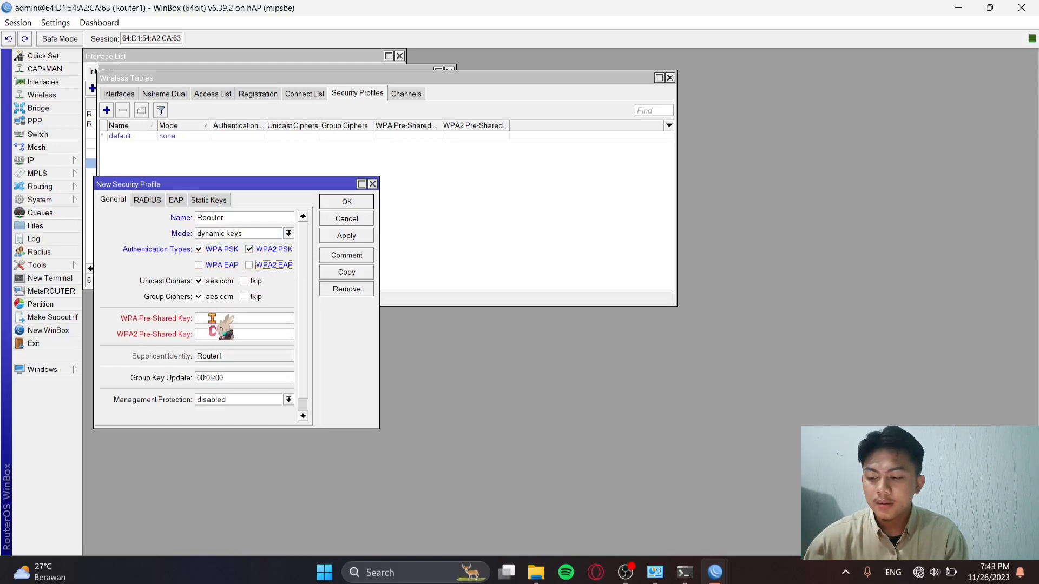
Step: Enter the WPA and WPA2 pre-shared keys, allow management protection, and save the profile
click(211, 319)
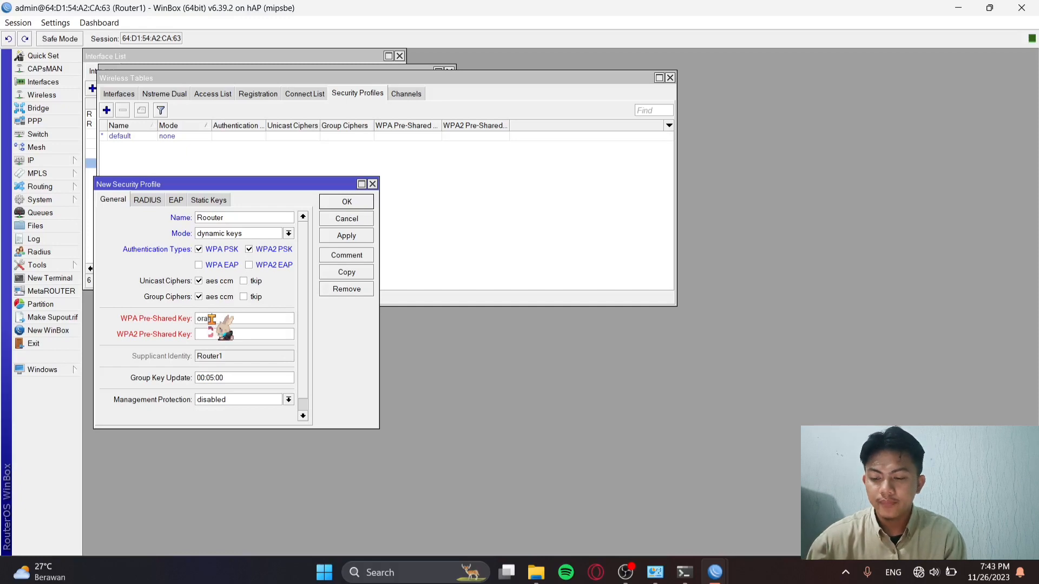
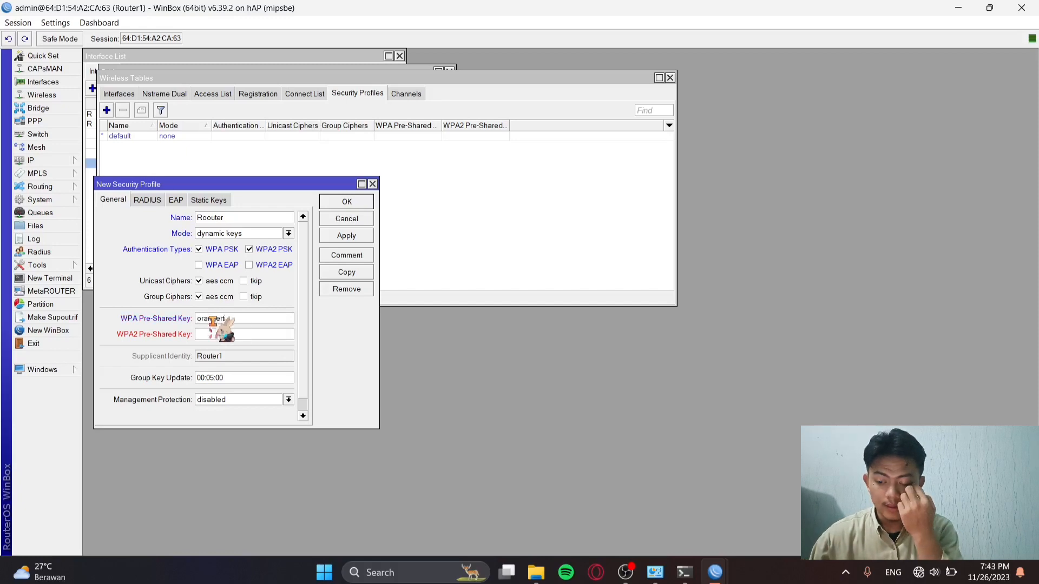
click(236, 336)
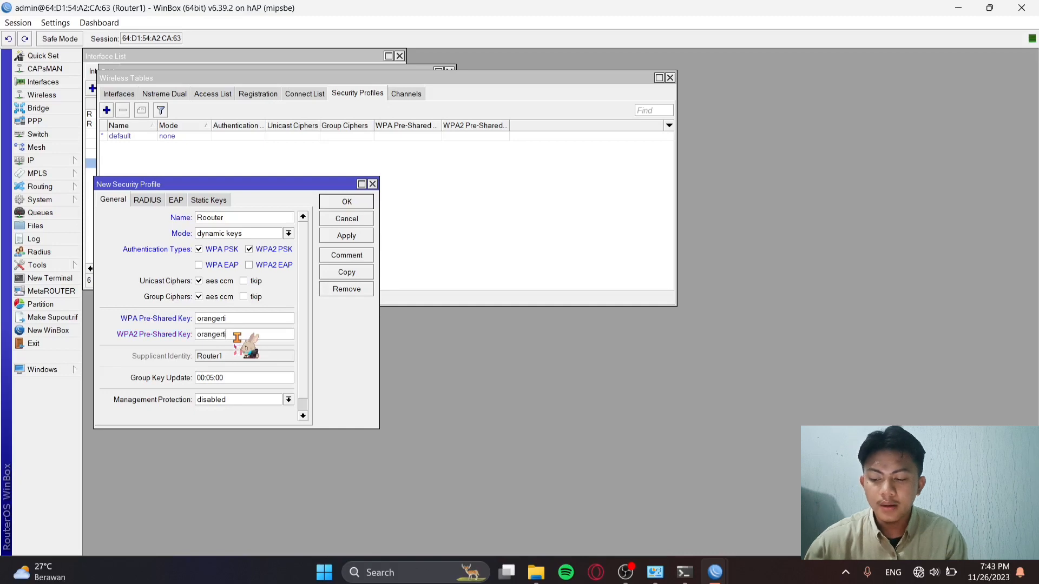
click(262, 400)
click(265, 412)
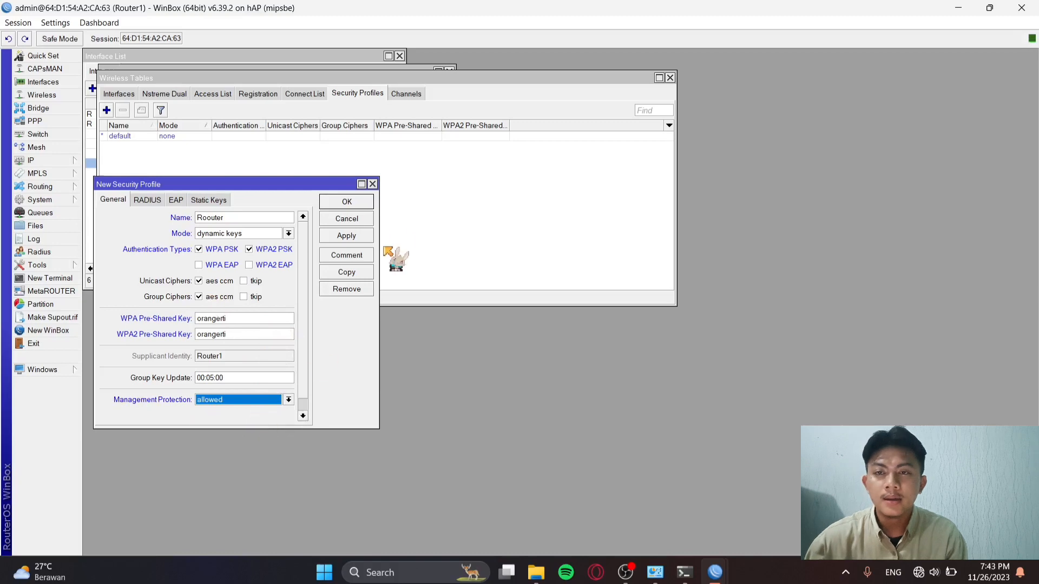
click(347, 236)
click(349, 203)
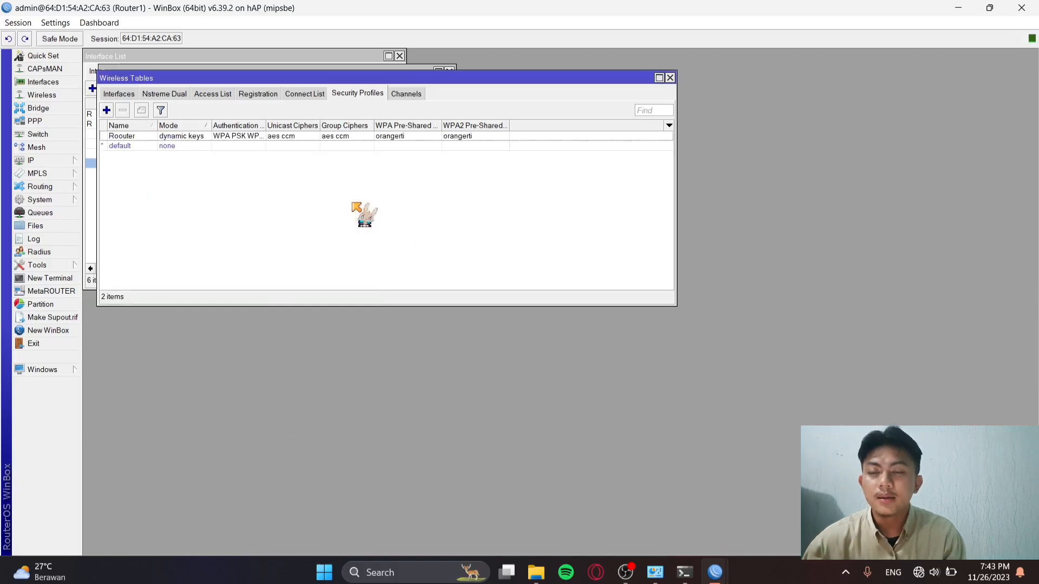
click(669, 77)
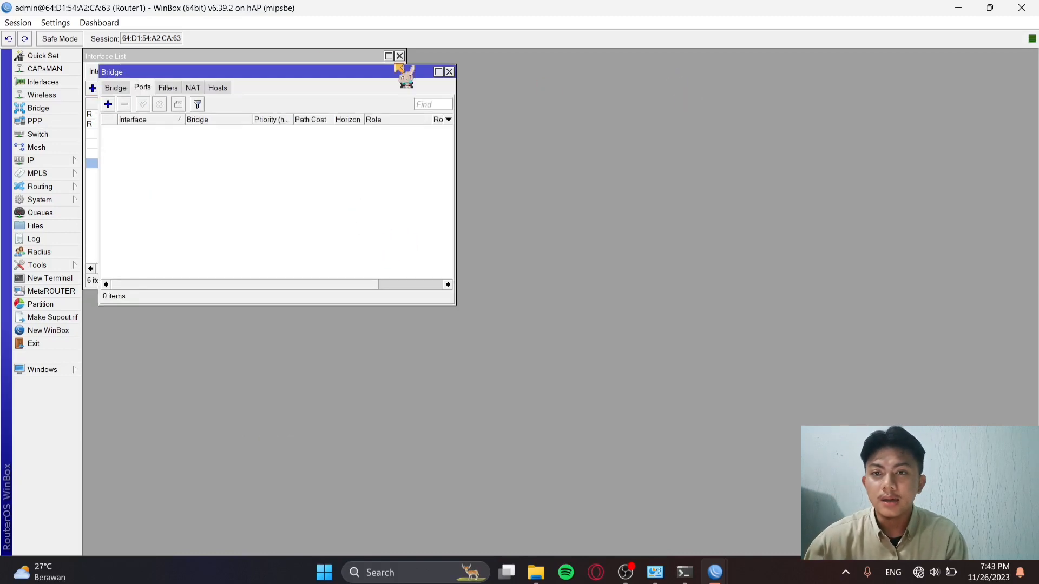
Step: Set wlan1's SSID to 'milik pribadi'
click(449, 72)
double_click(176, 164)
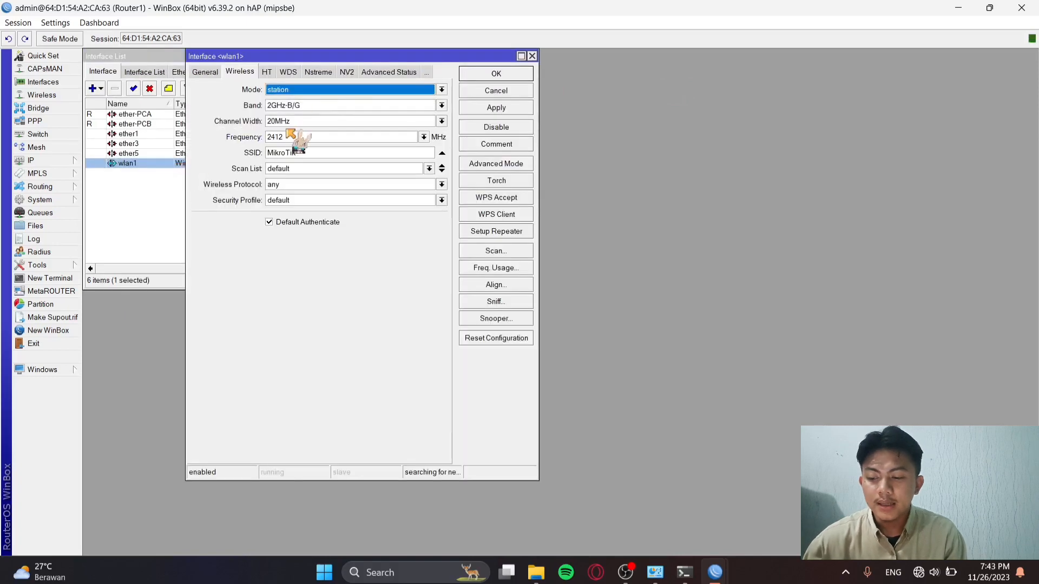
click(308, 153)
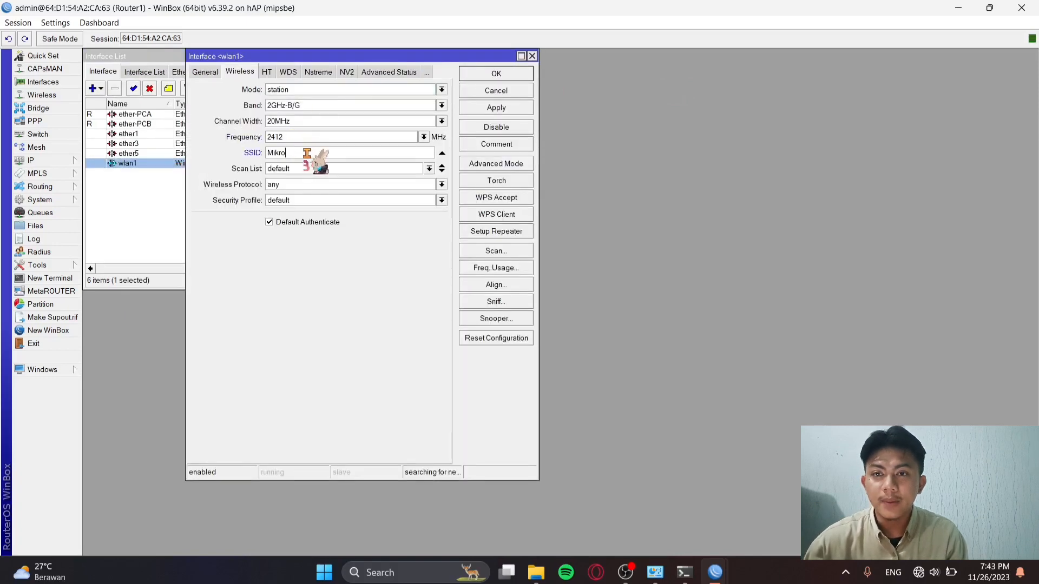
key(BackSpace)
key(BackSpace)
text(R)
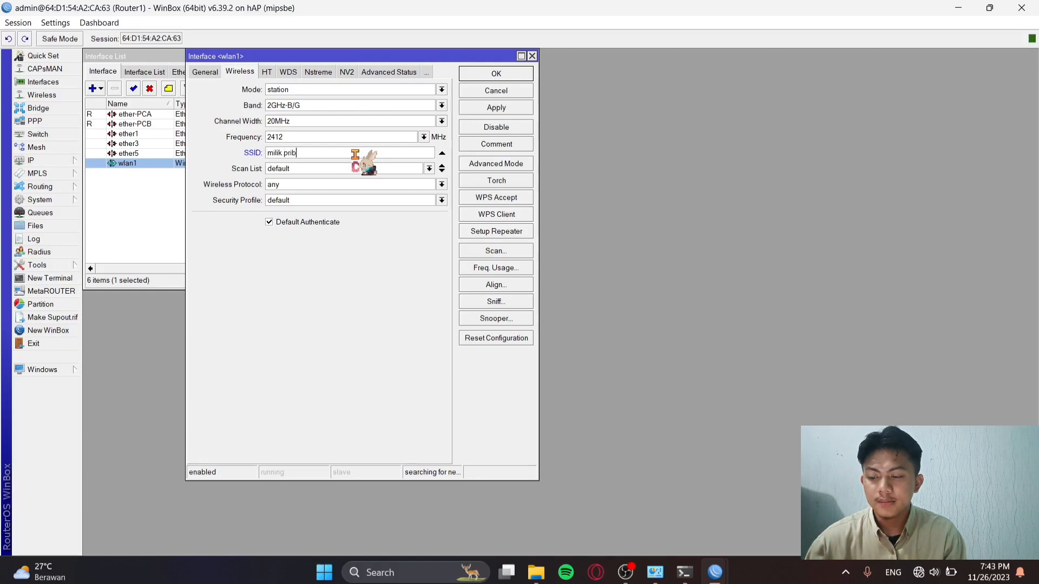
click(333, 169)
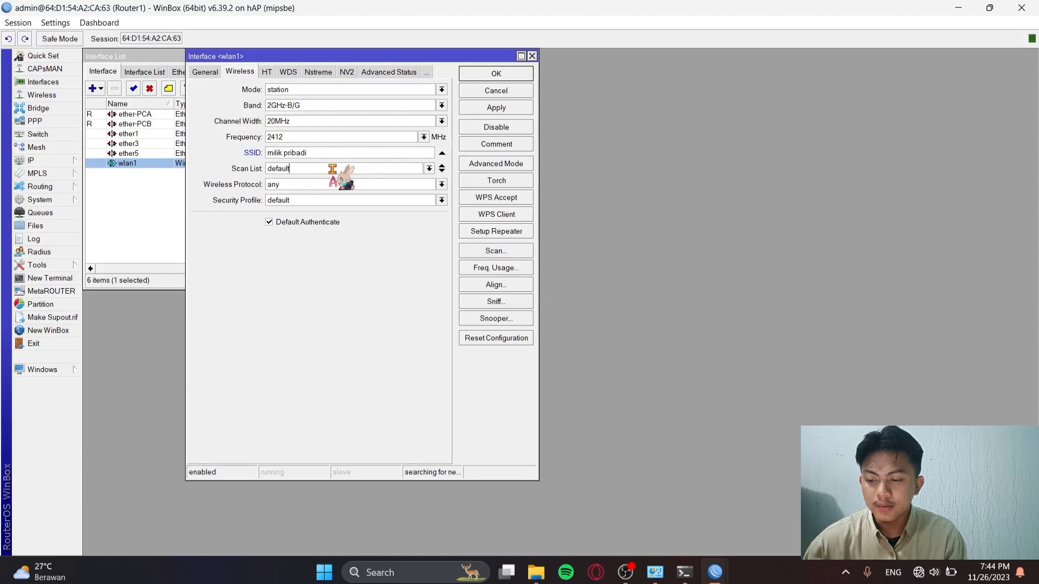
click(205, 72)
click(240, 72)
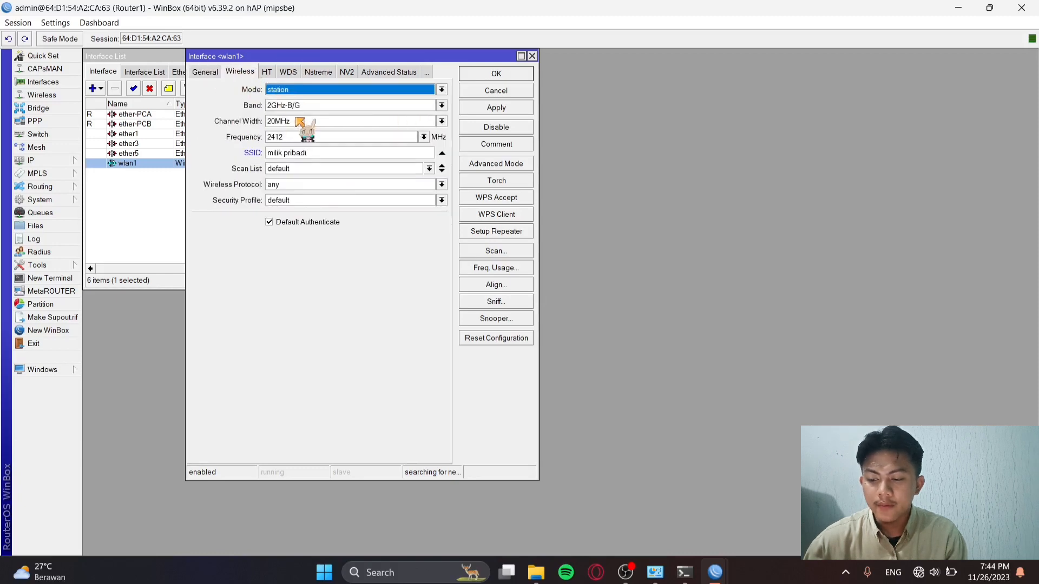
Step: Give wlan1 the Roouter security profile and the 2GHz-B/G/N band, and apply
click(300, 201)
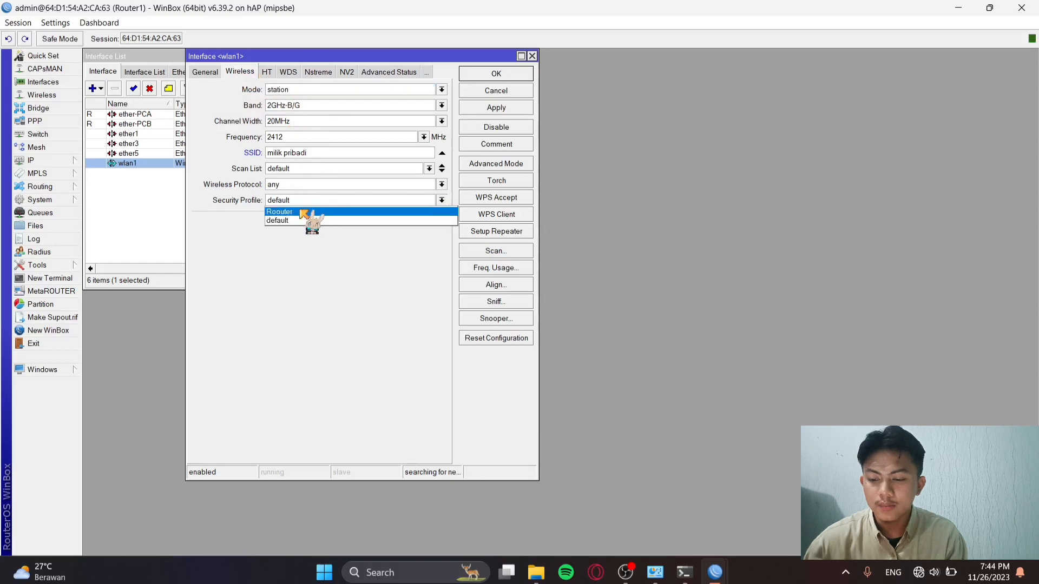
click(305, 211)
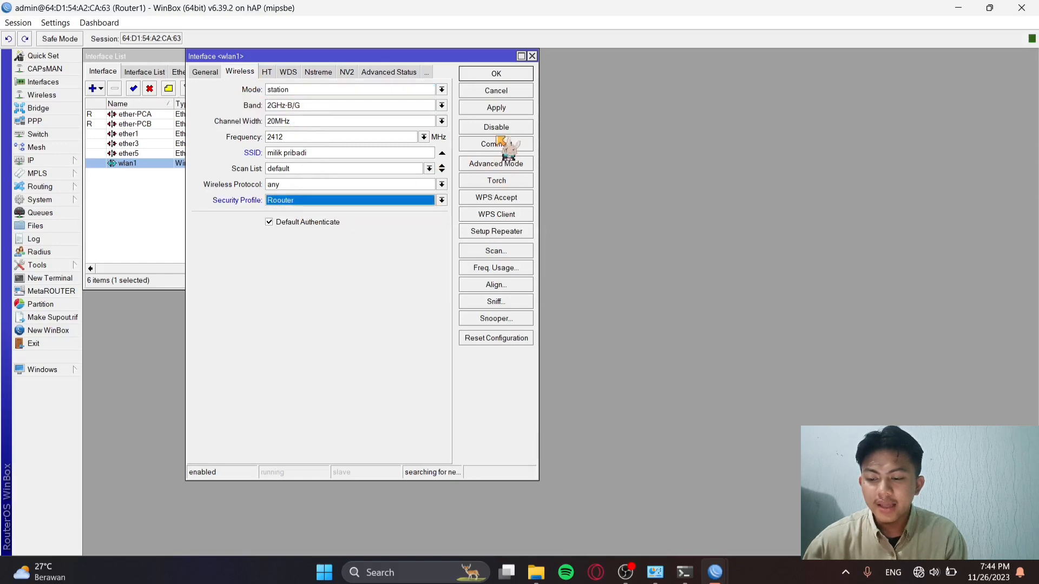
click(507, 111)
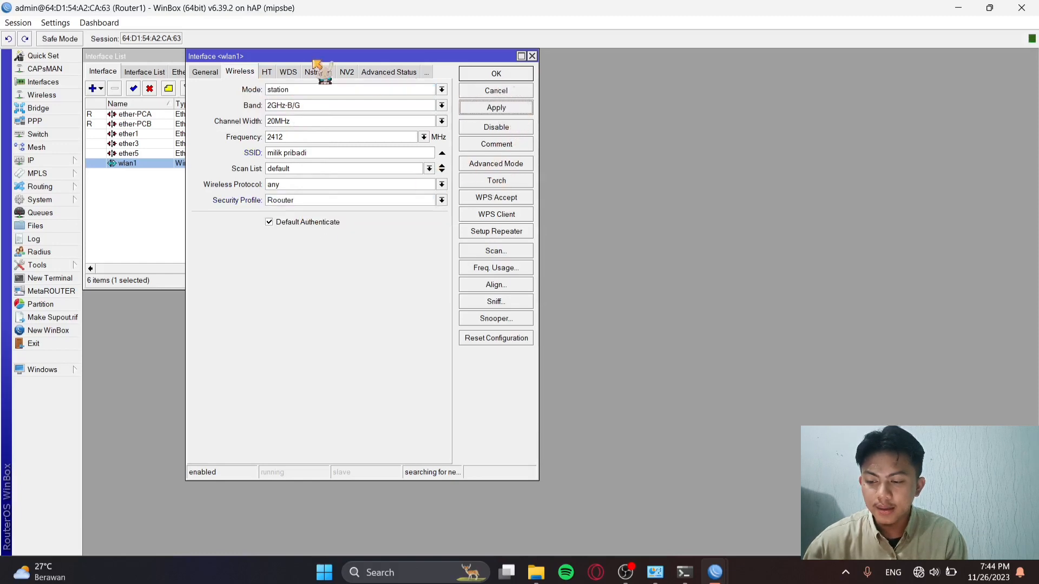
click(340, 107)
click(338, 152)
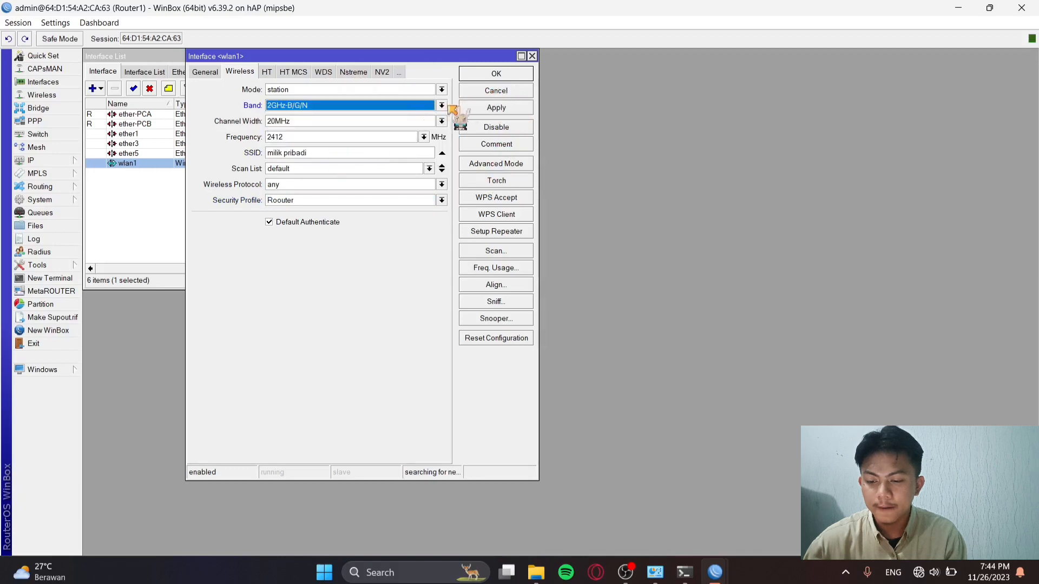
click(487, 108)
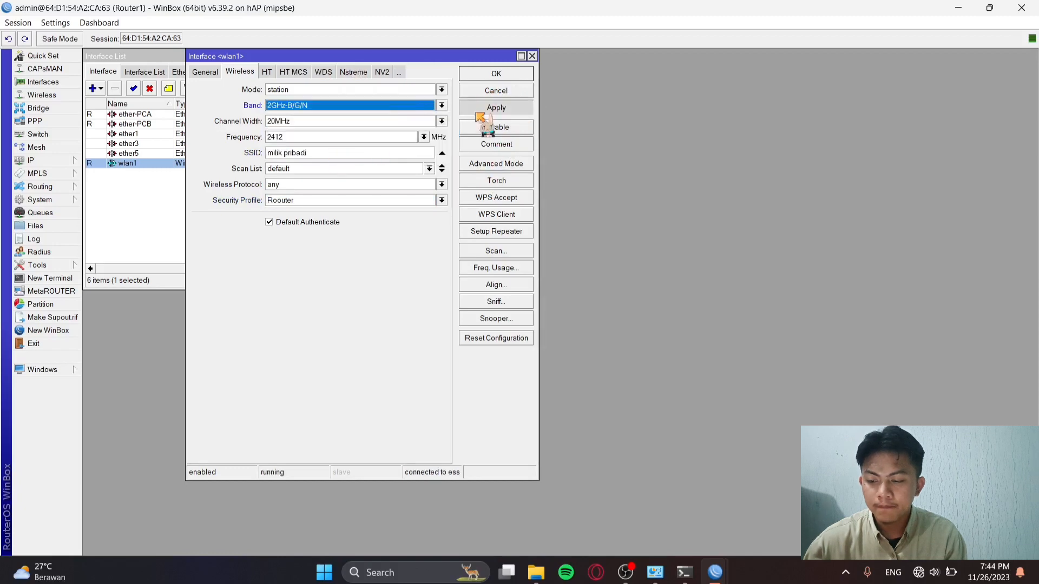
Step: Reopen wlan1 and bring up its wireless scanner
click(497, 90)
double_click(237, 164)
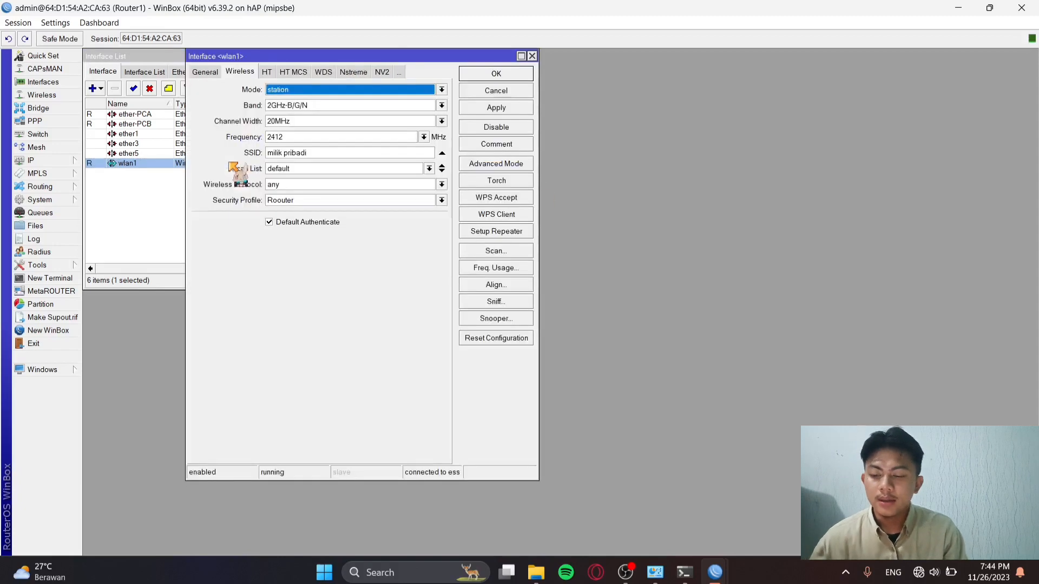
click(496, 251)
Step: Scan and connect wlan1 to the milik pribadi access point on 2427 MHz
click(709, 174)
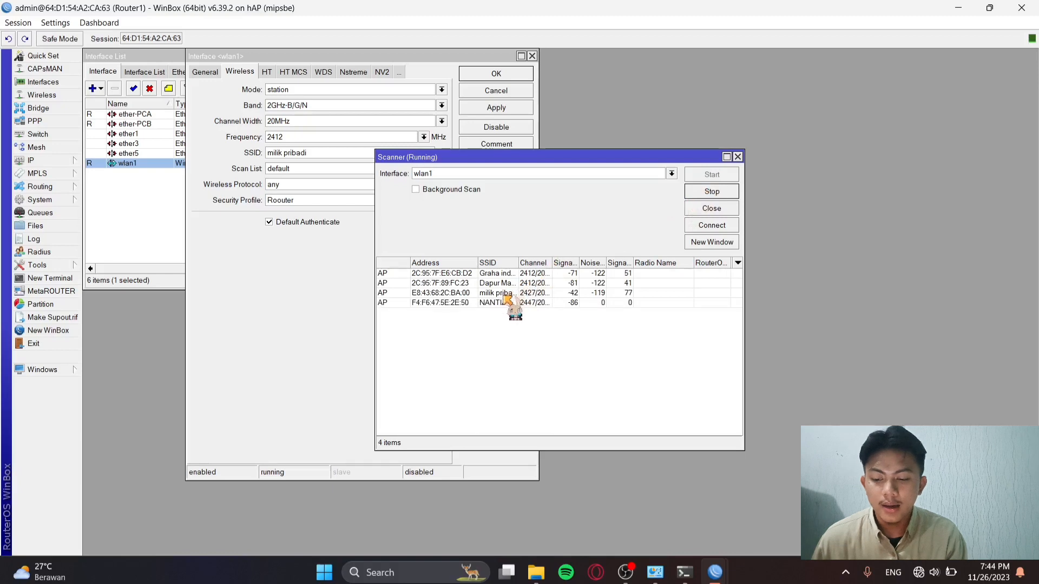
click(505, 295)
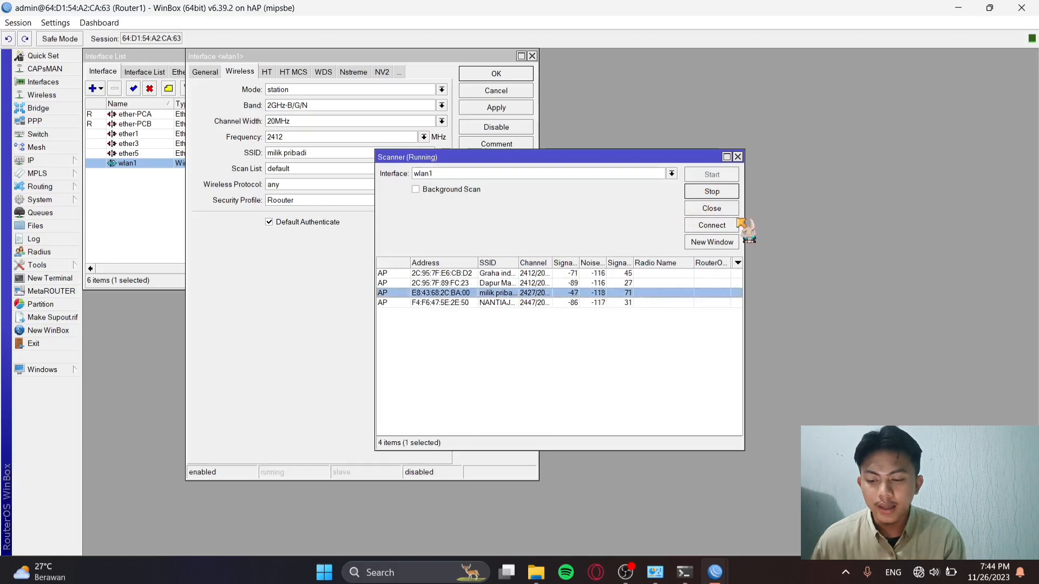
click(711, 225)
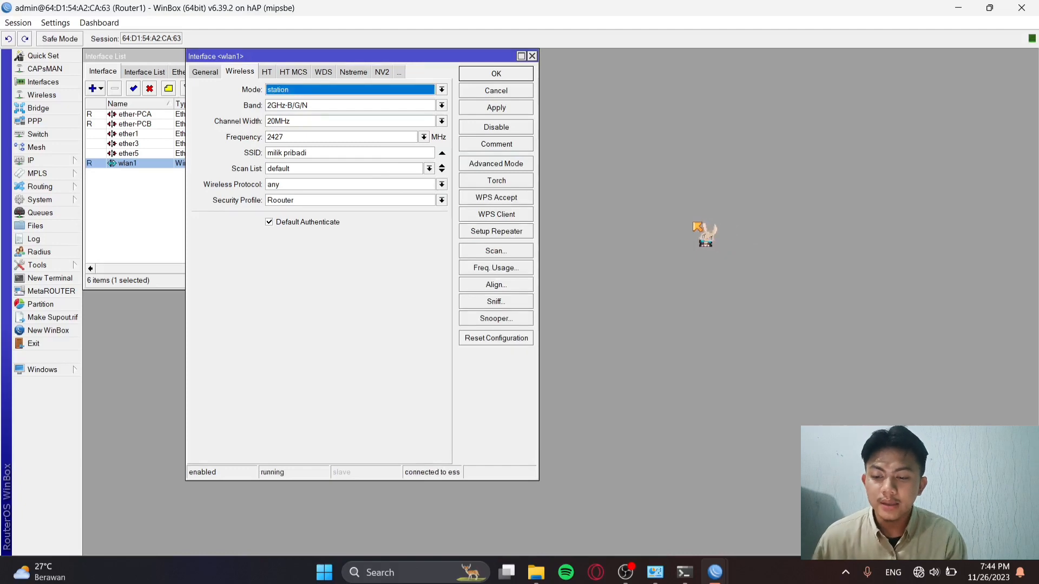
click(533, 56)
Step: Add a DHCP client on wlan1 that binds 192.168.1.5/24
click(402, 56)
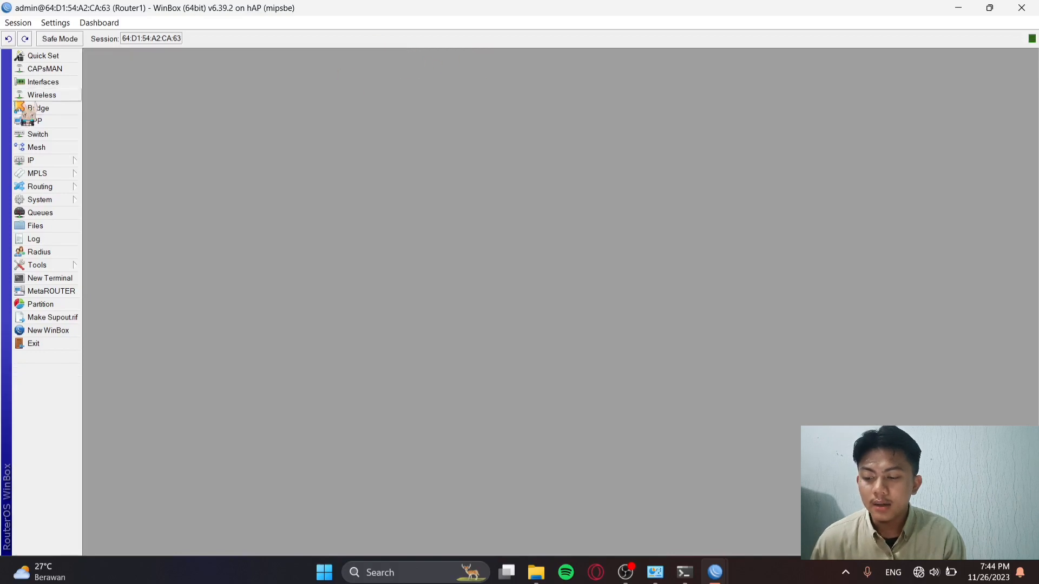
click(60, 160)
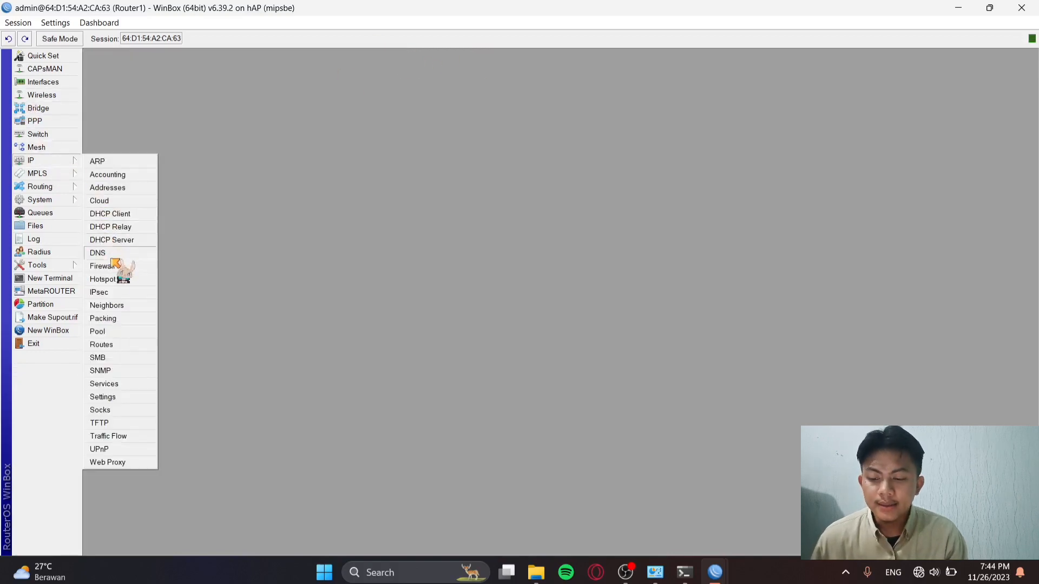
click(136, 214)
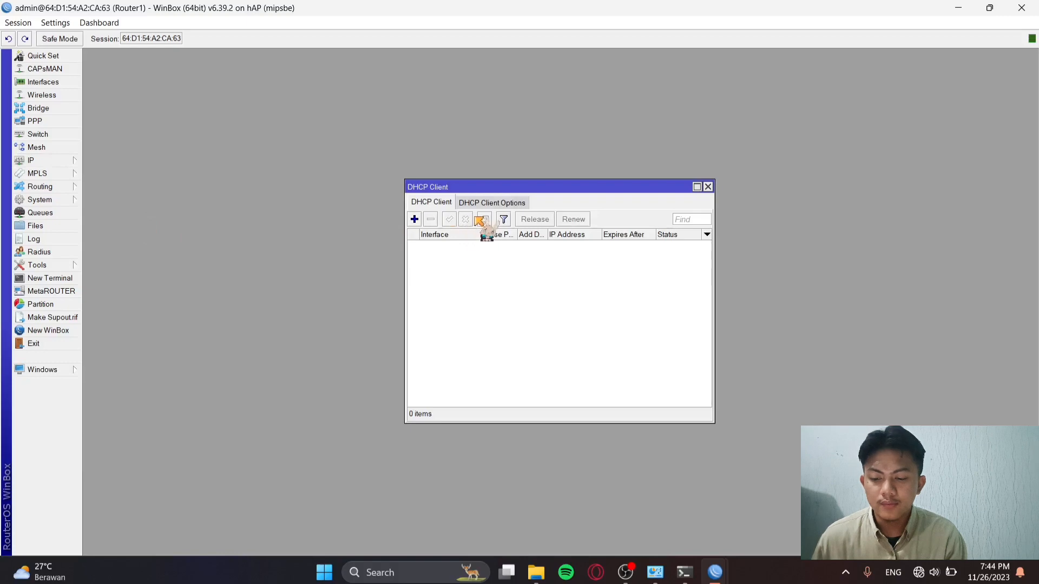
click(415, 220)
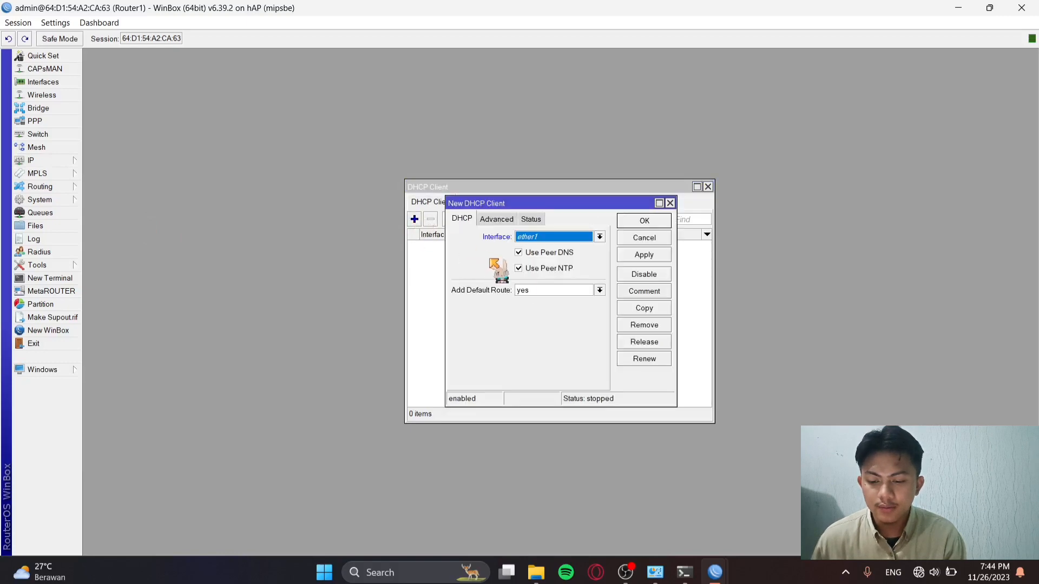
click(544, 240)
click(540, 292)
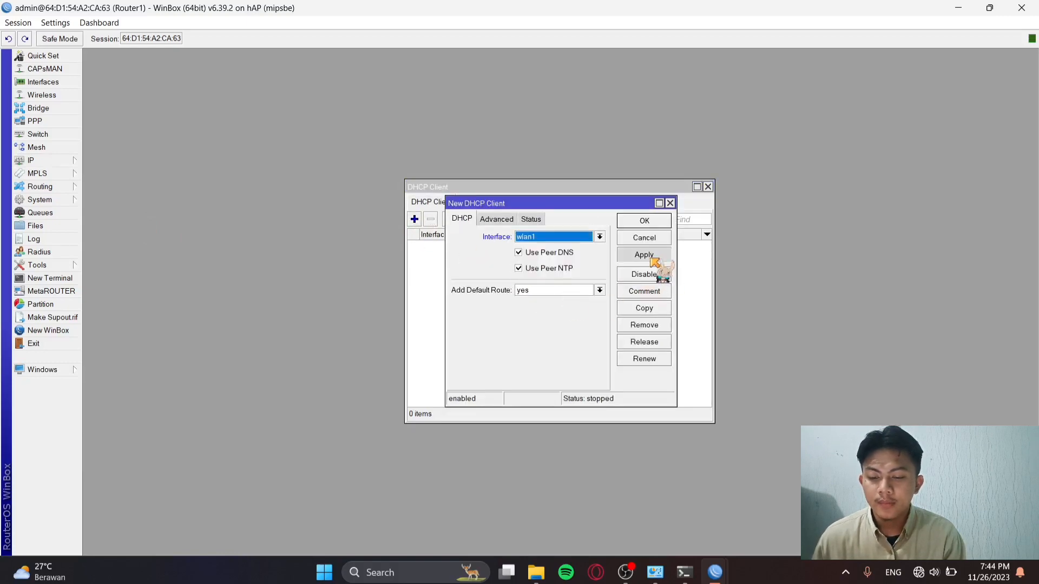
click(652, 256)
click(652, 222)
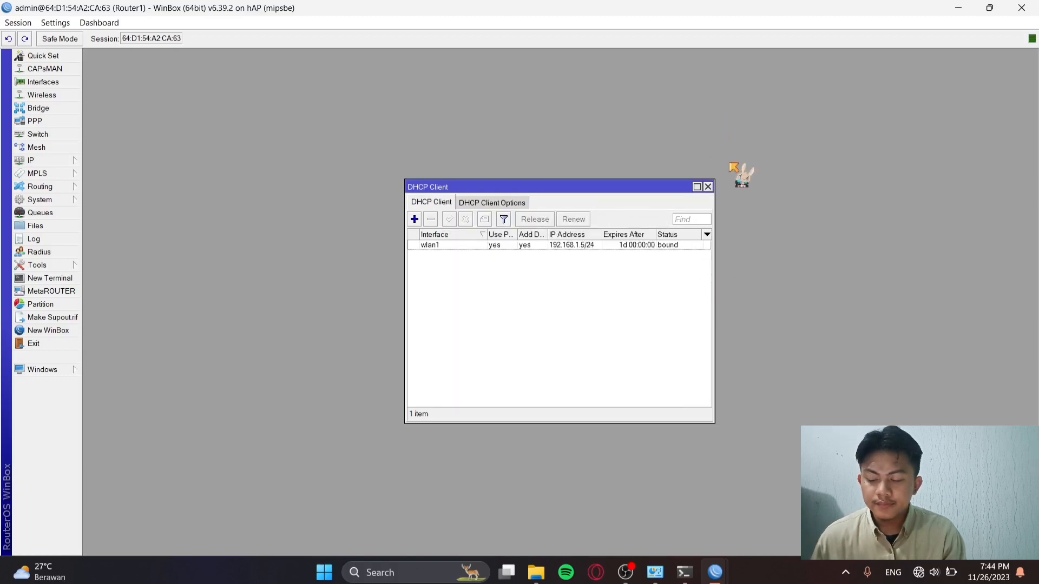
click(707, 187)
Step: Add the IP address 192.168.1.12/29 in the address list
click(54, 161)
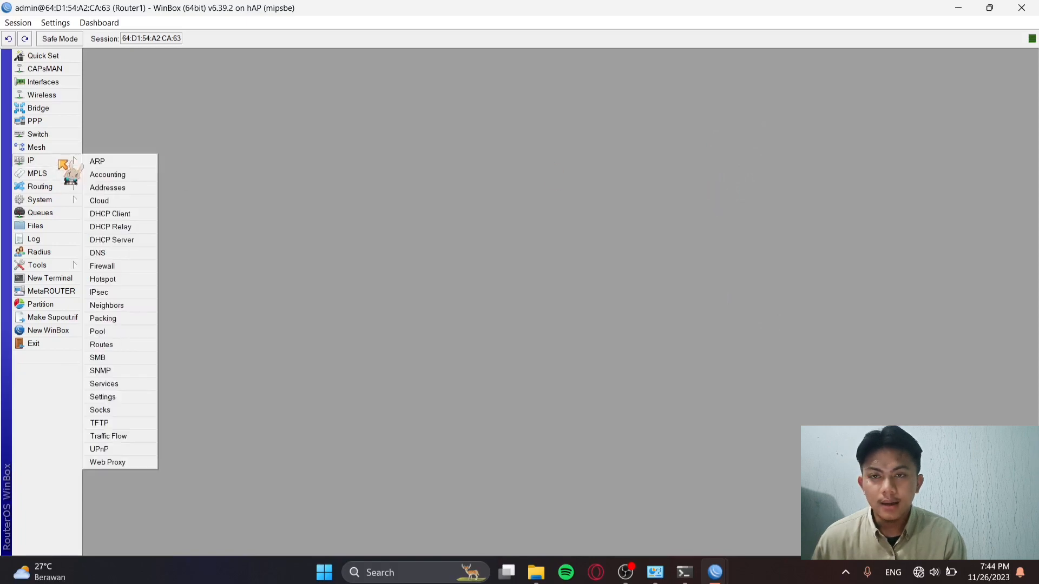
click(116, 187)
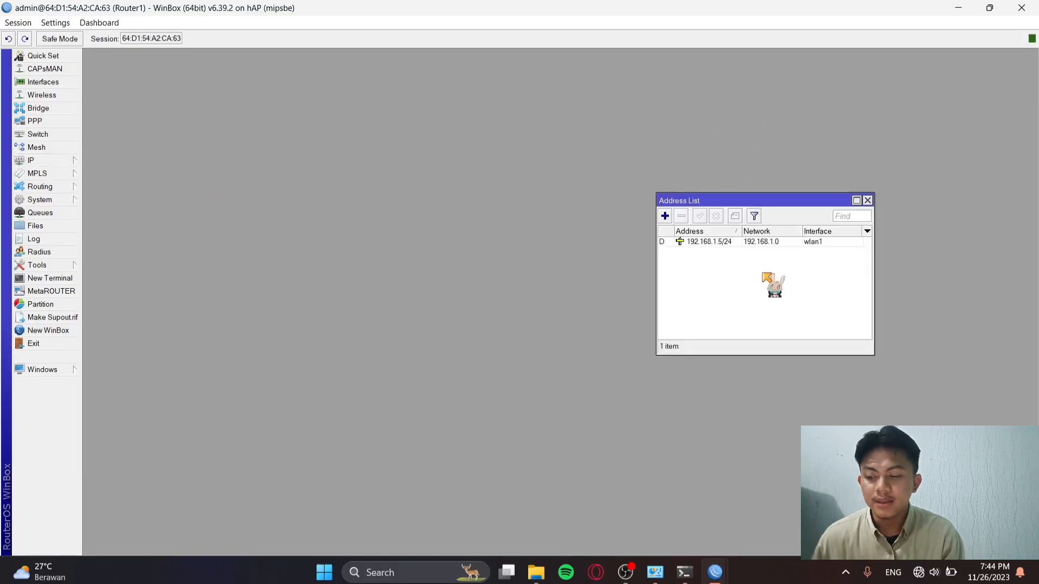
click(665, 215)
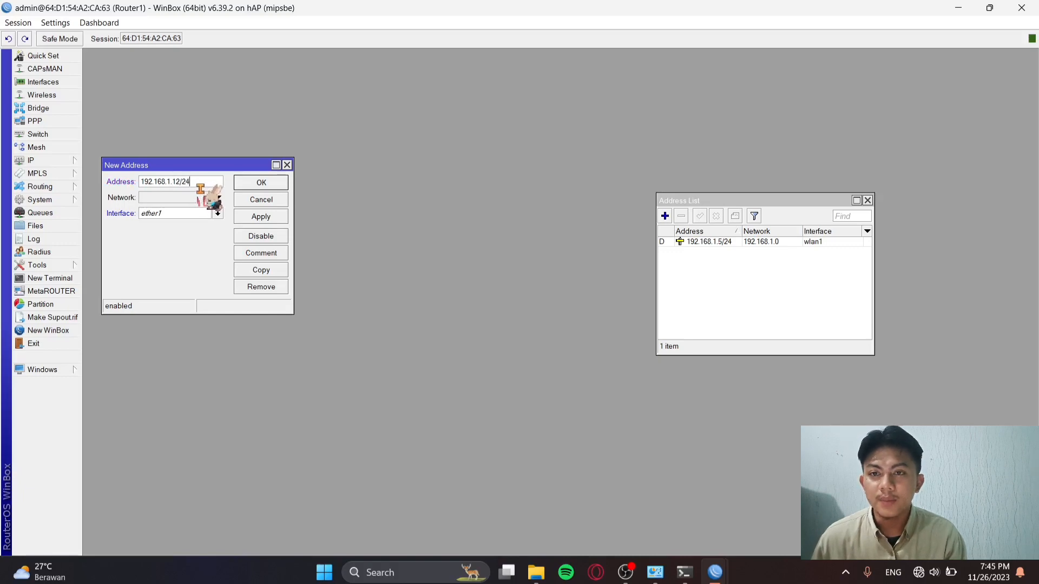
key(BackSpace)
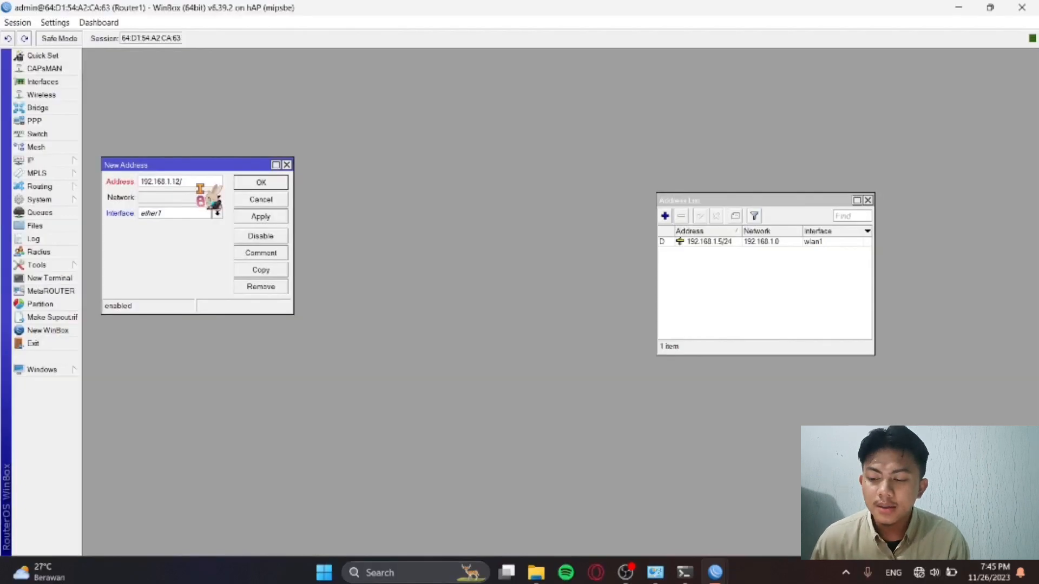
text(9)
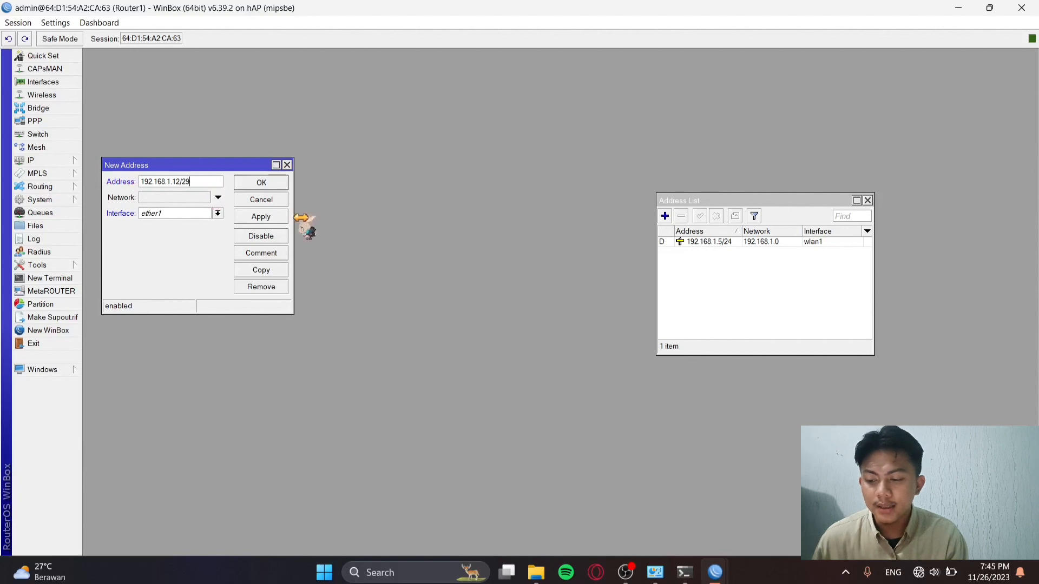
click(271, 219)
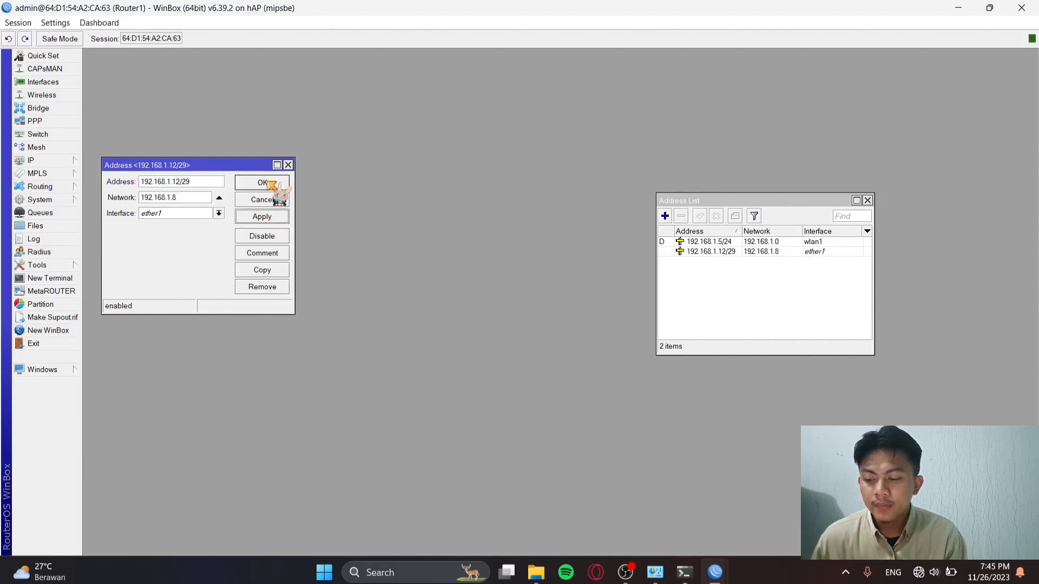
Step: Assign the 192.168.1.12/29 address to ether-PCA and save it
click(196, 213)
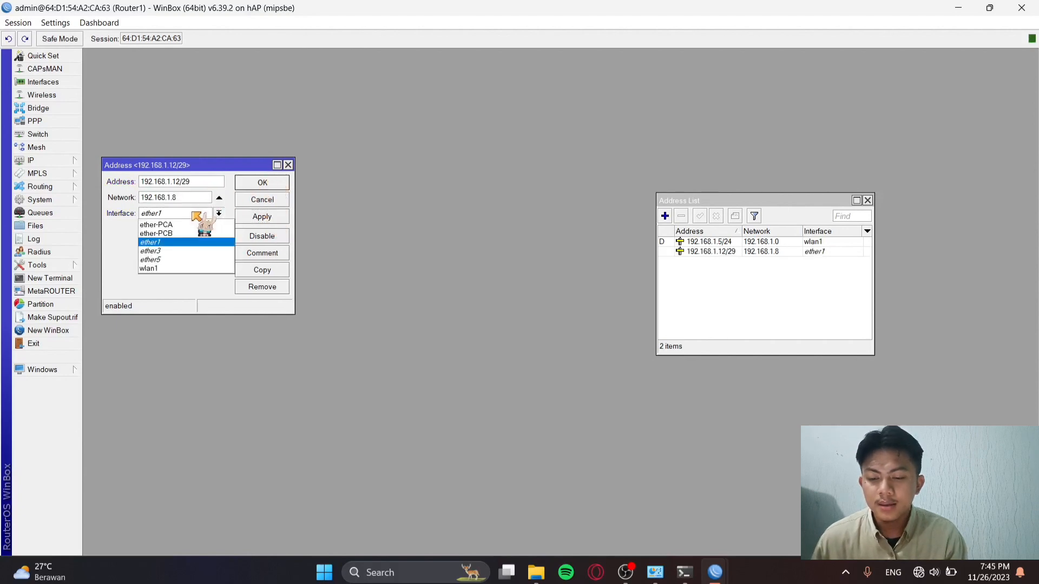
click(195, 219)
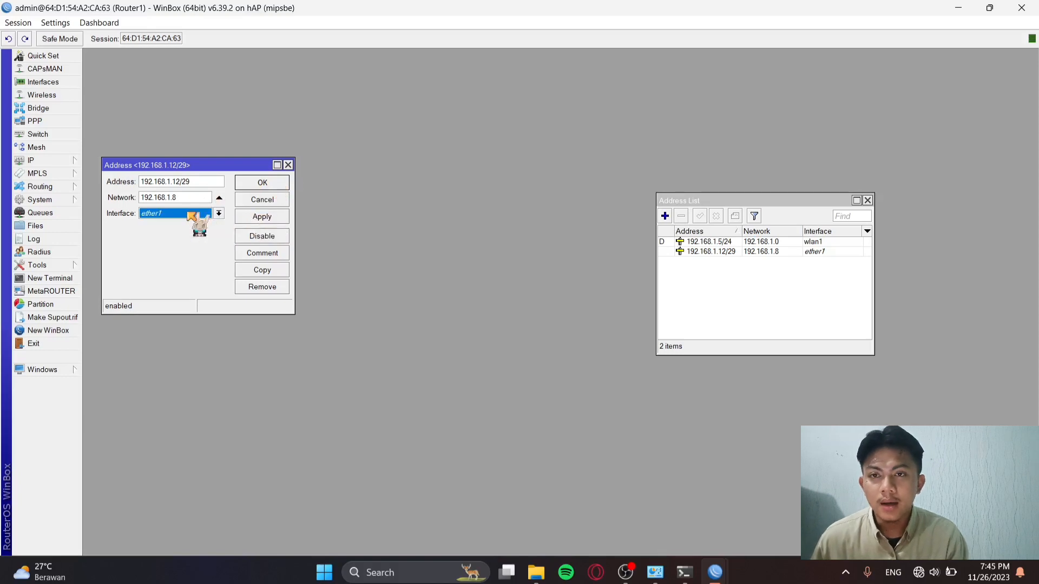
click(187, 213)
click(193, 226)
click(262, 219)
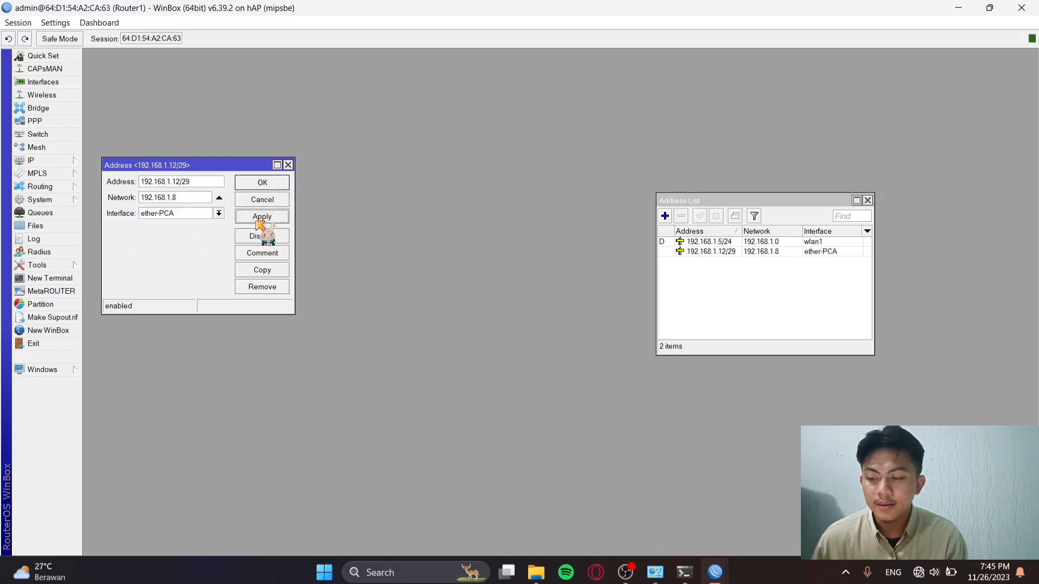
click(278, 187)
click(665, 216)
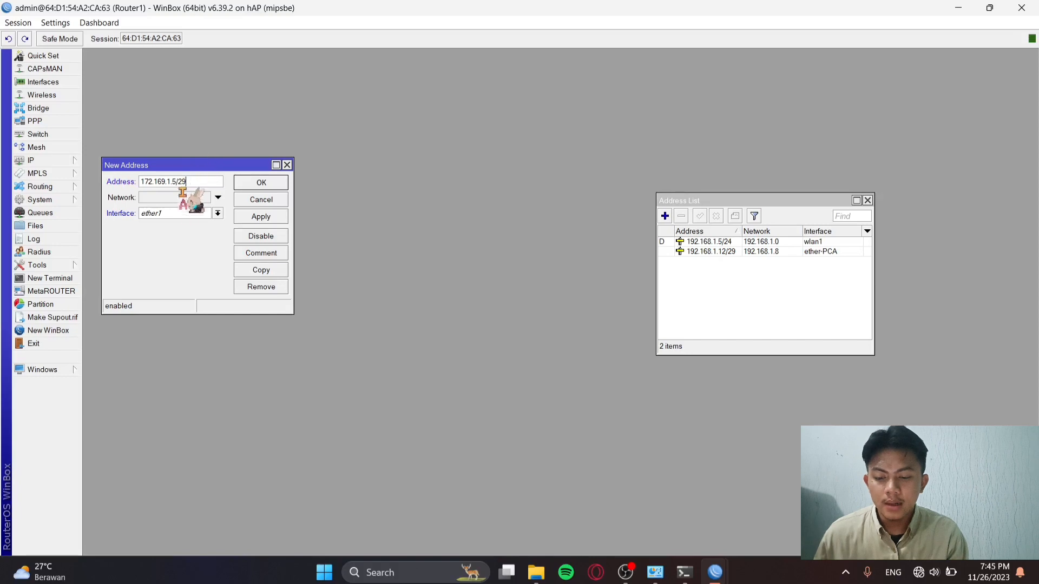
Step: Assign the new 172.169.1.5/29 address to ether-PCB and save it
click(181, 215)
click(181, 233)
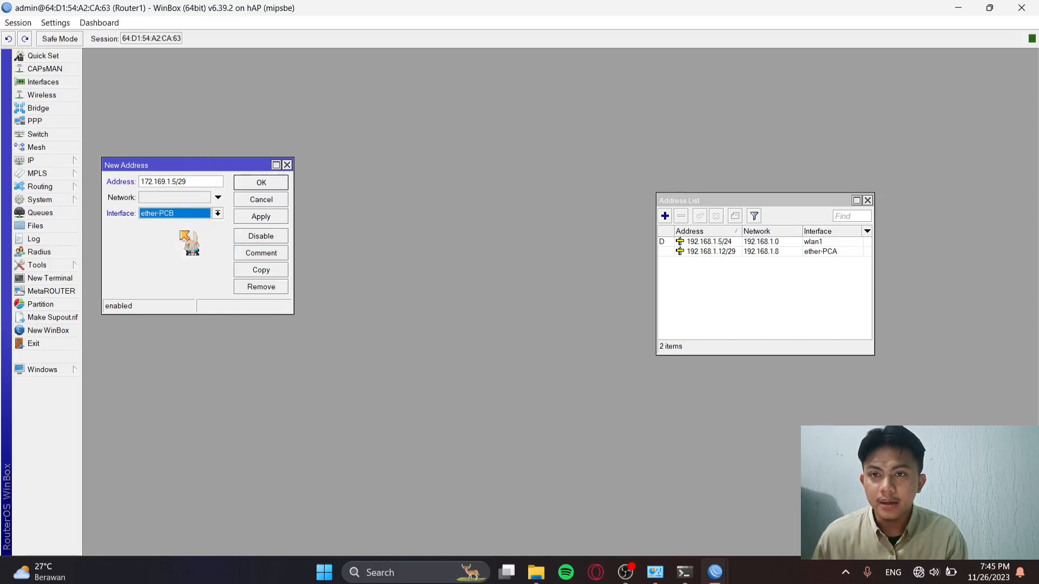
click(262, 217)
click(270, 185)
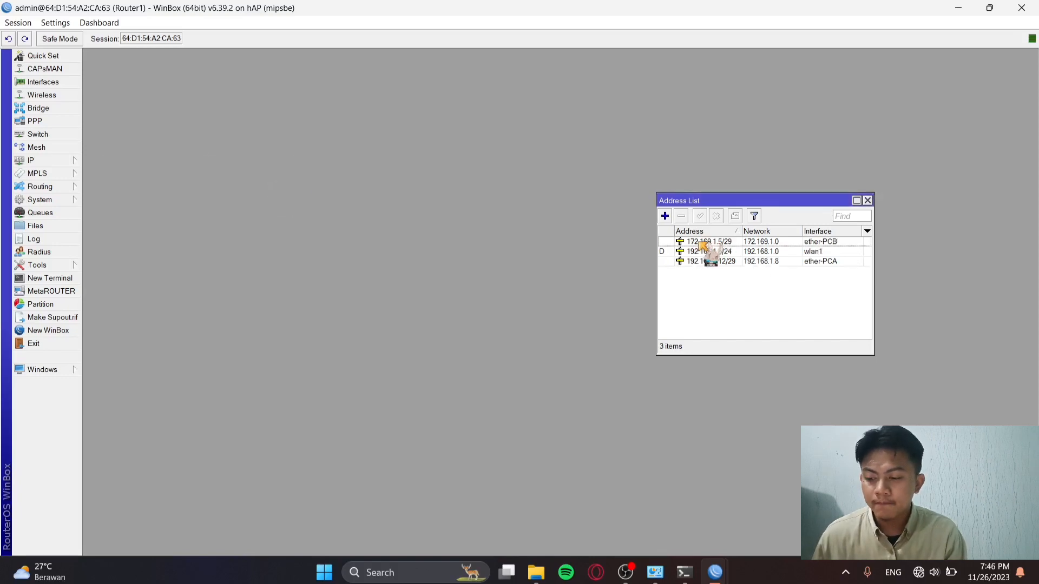
Step: Run DHCP Setup to create a DHCP server on ether-PCA
click(869, 200)
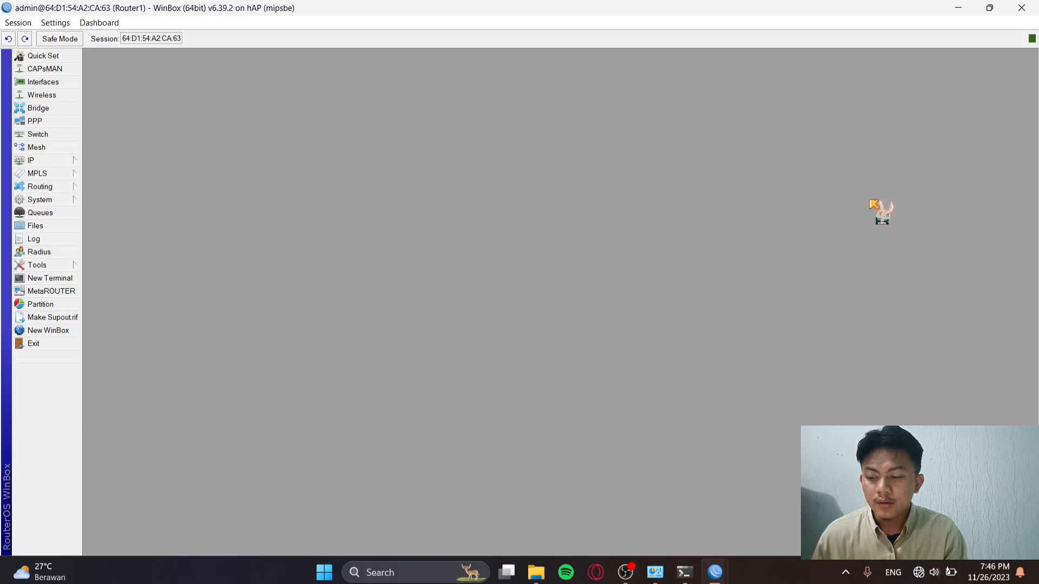
click(53, 161)
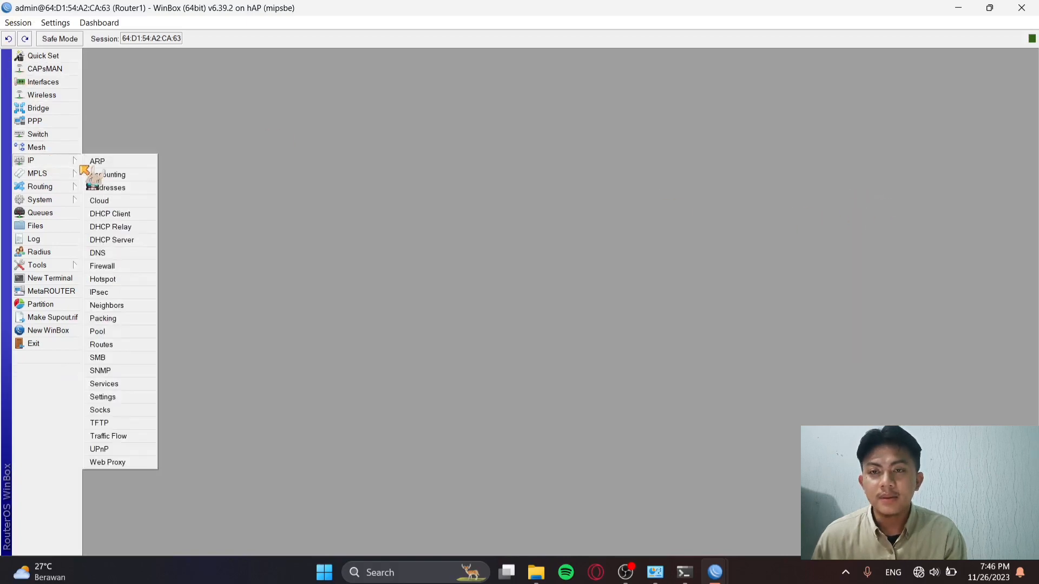
click(123, 241)
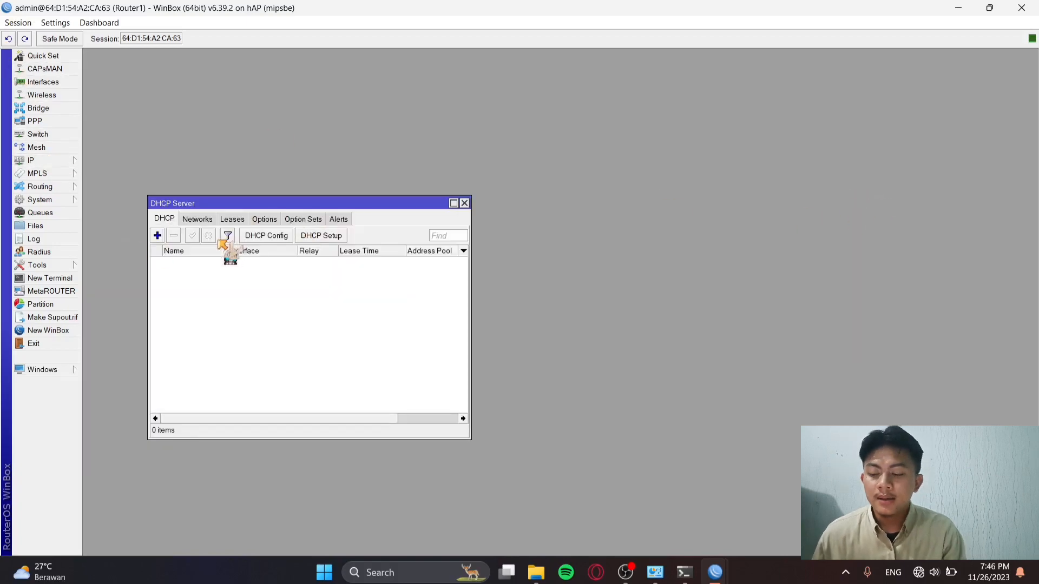
click(322, 236)
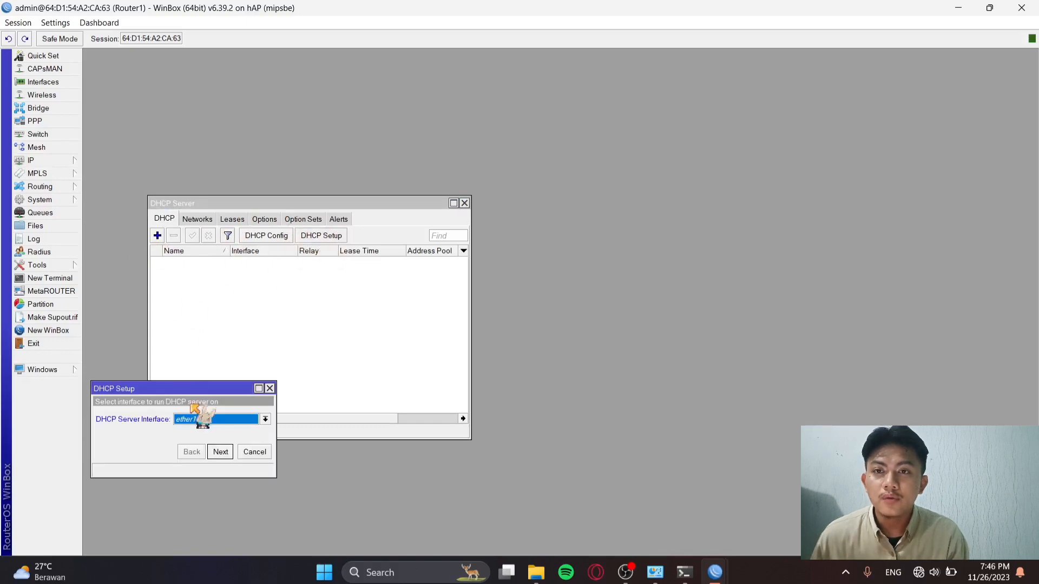
click(216, 420)
click(218, 432)
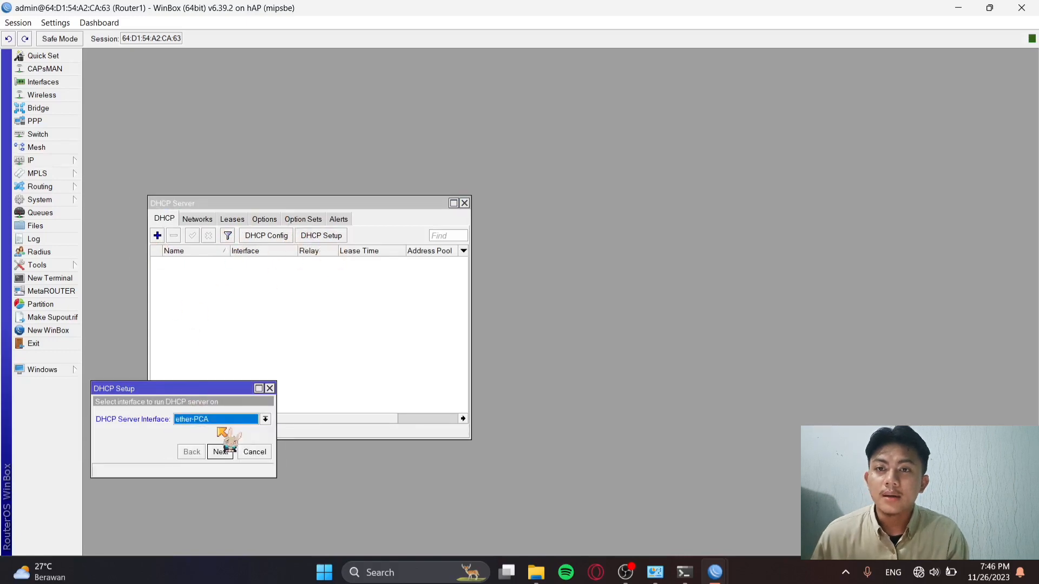
click(222, 452)
click(222, 453)
click(222, 453)
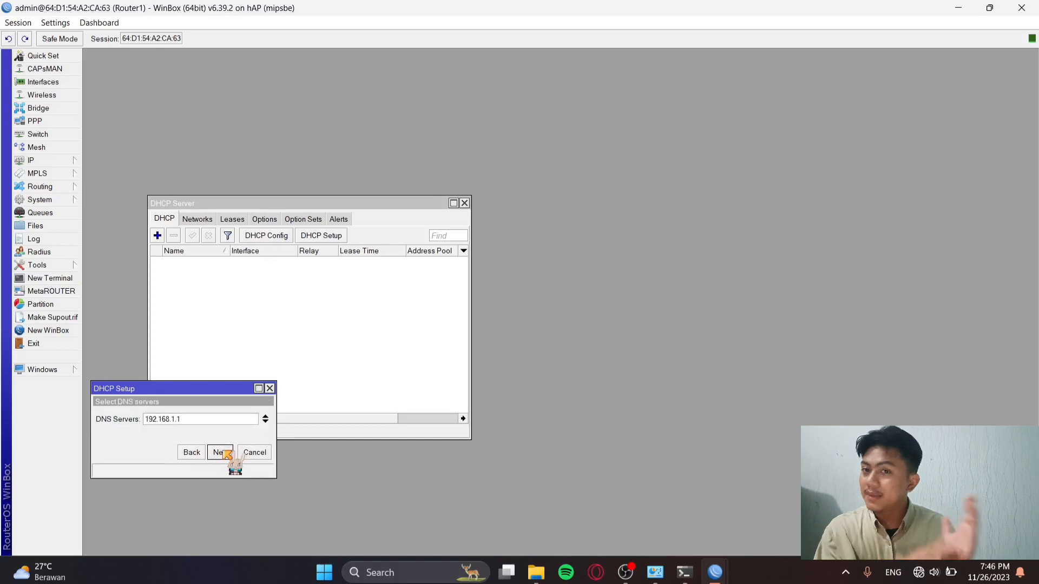
click(222, 453)
click(222, 452)
click(567, 297)
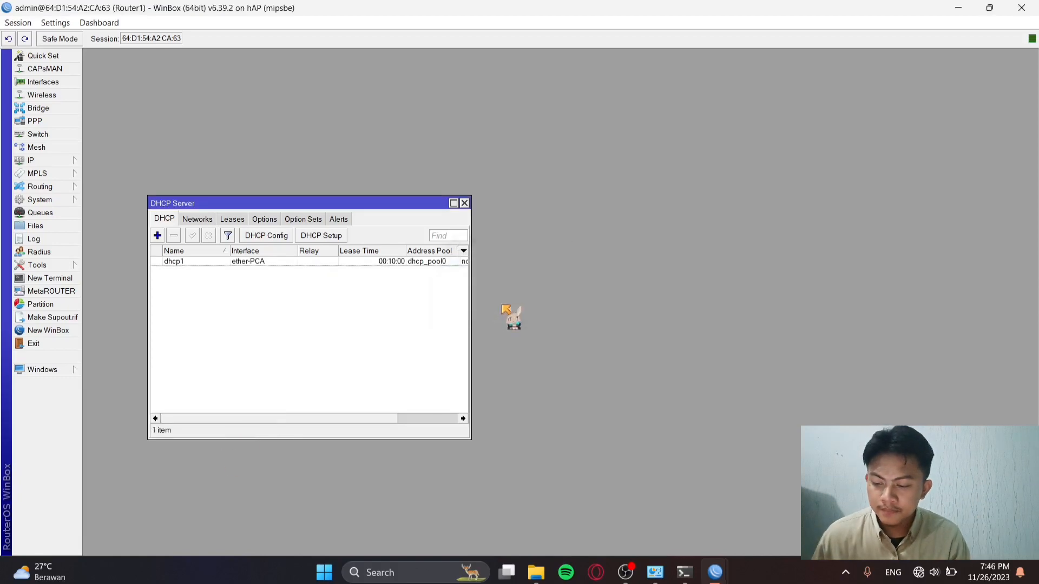
Step: Create a second DHCP server on ether-PCB with gateway 172.169.1.6 and pool 172.169.1.1-172.169.1.4
click(334, 237)
click(245, 413)
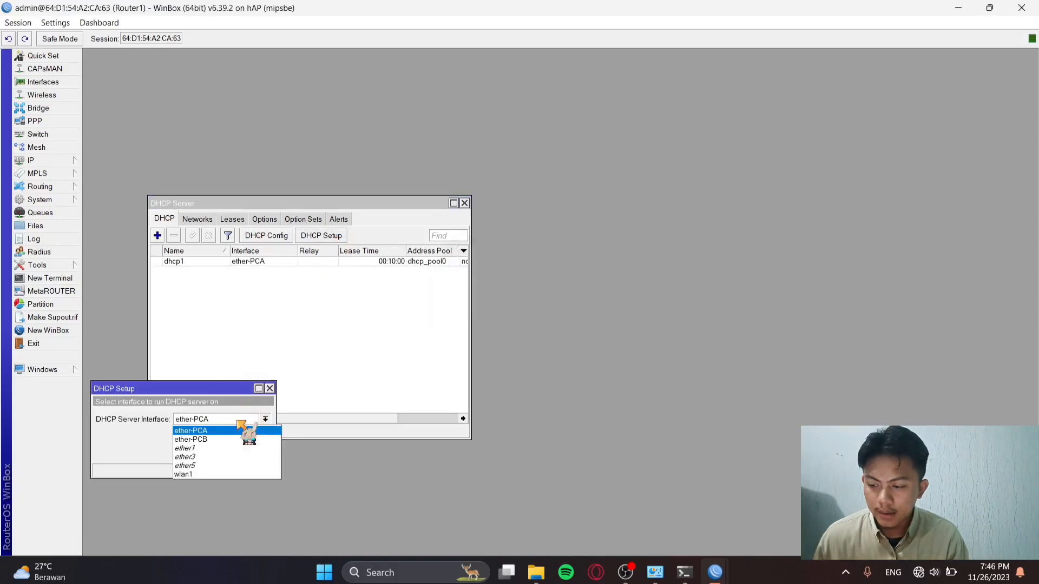
click(238, 434)
click(222, 453)
click(222, 452)
click(222, 452)
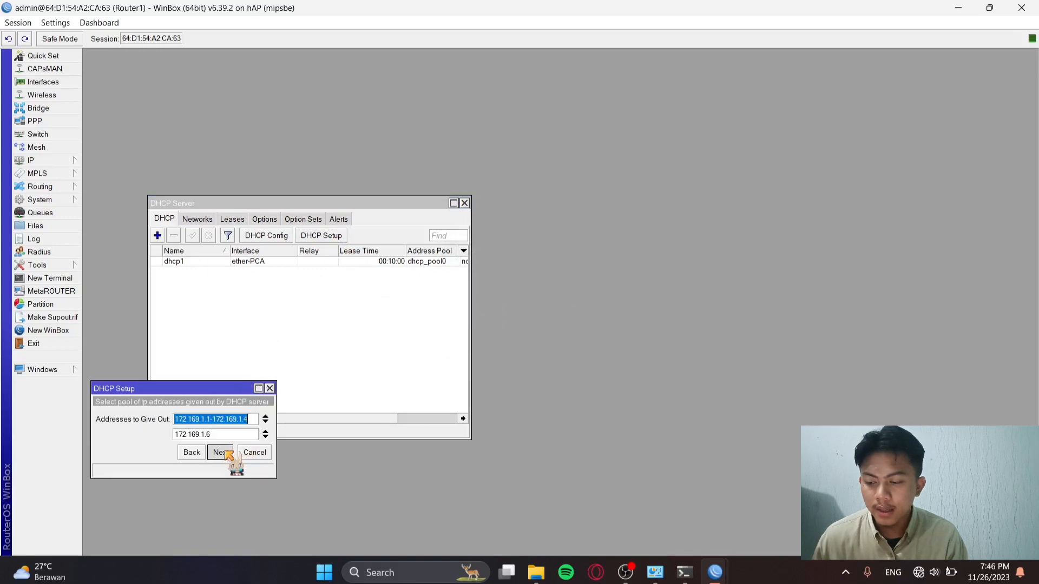
click(222, 452)
click(222, 453)
click(222, 453)
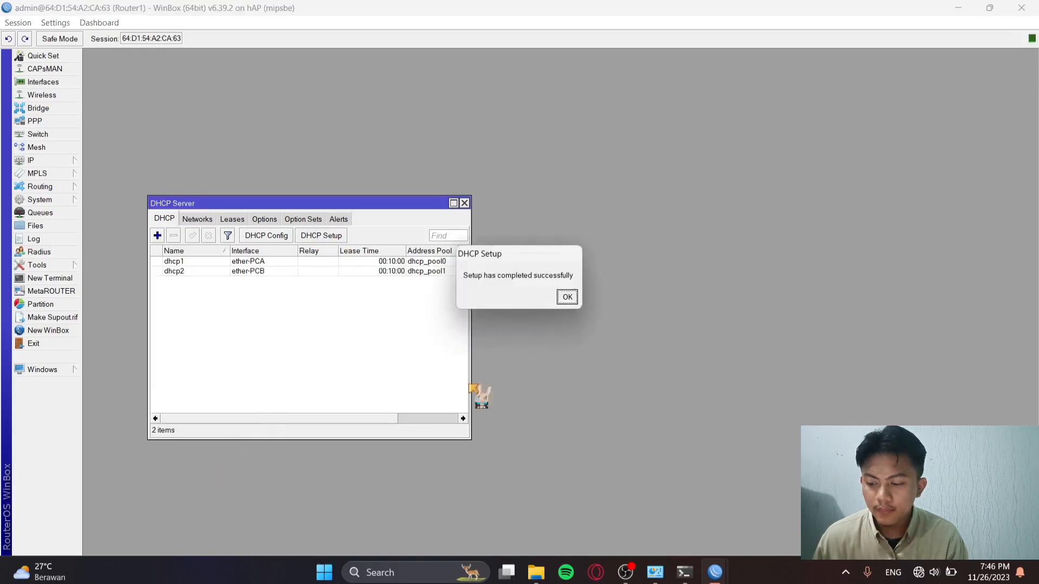
click(567, 297)
click(464, 203)
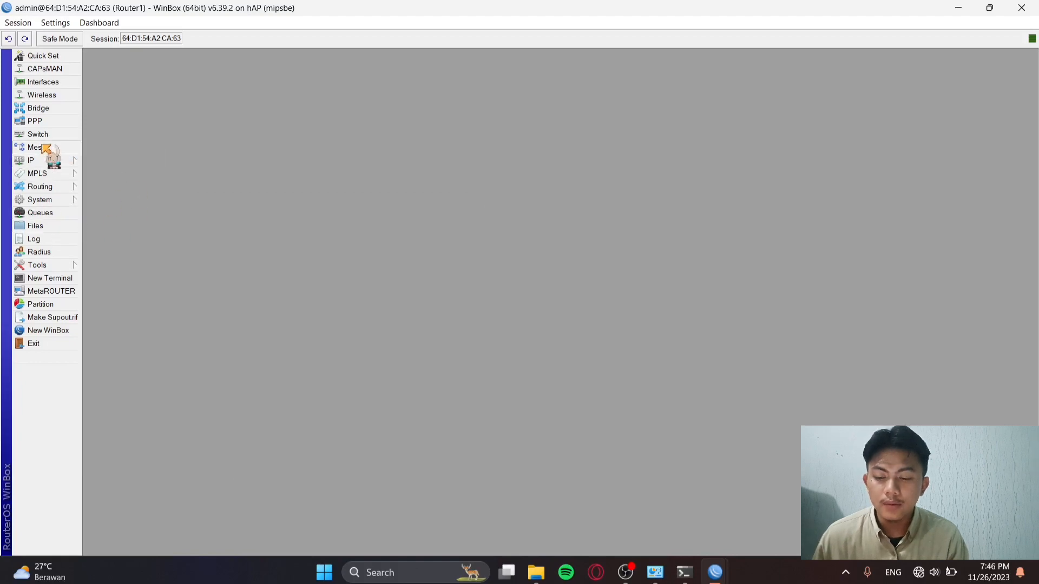
Step: Enter 8.8.8.8 as the DNS server, enable Allow Remote Requests, and save
mouse_move(66, 162)
click(98, 253)
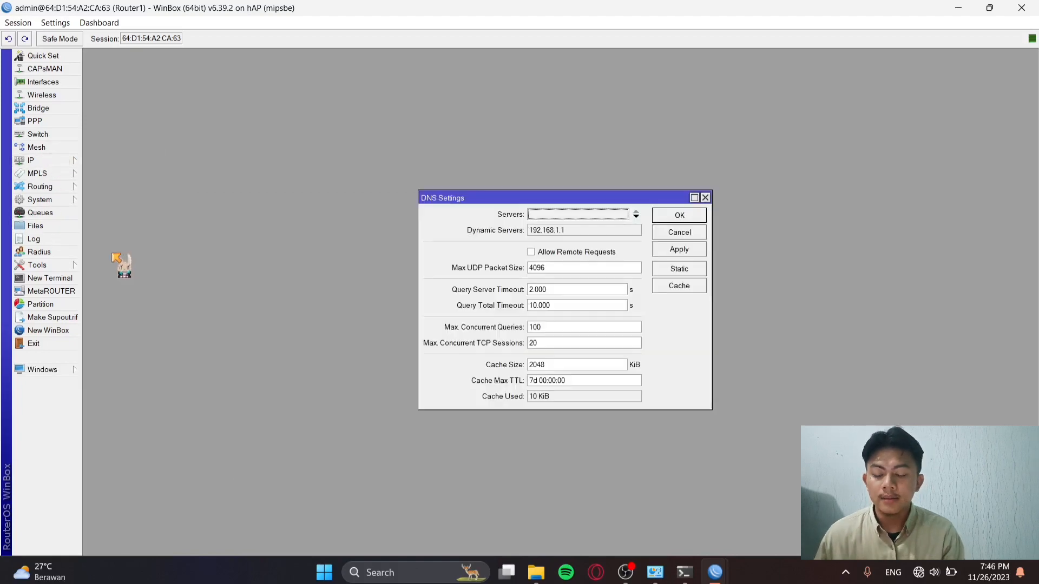
click(565, 216)
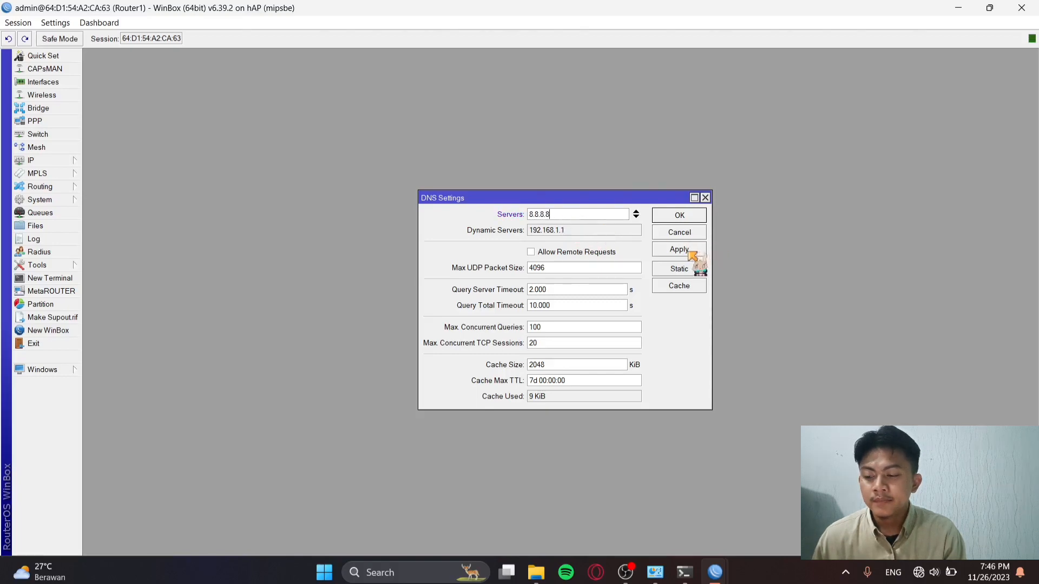
click(541, 253)
click(680, 250)
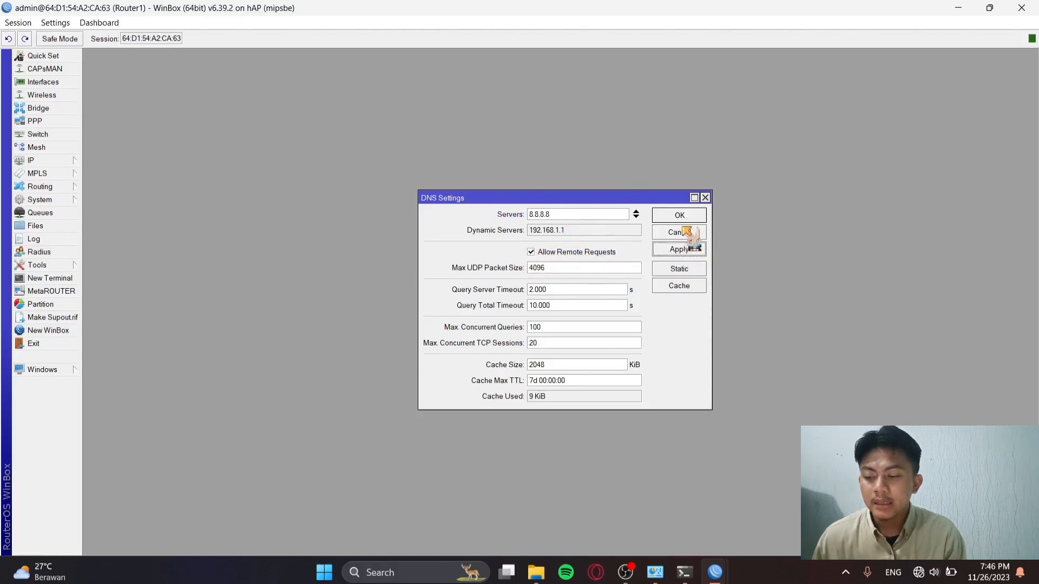
click(683, 216)
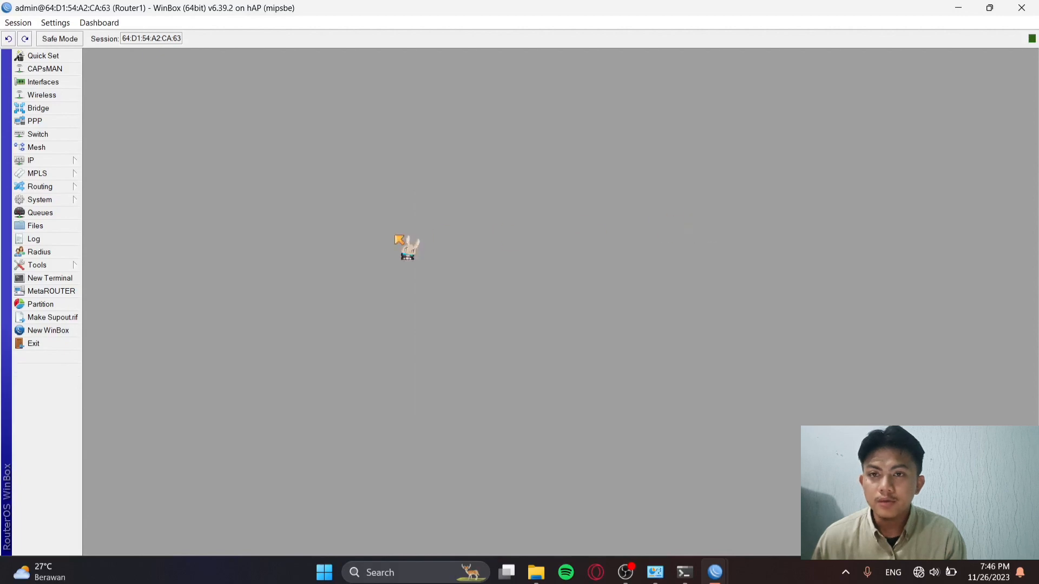
Step: Add a new srcnat NAT rule with Out. Interface set to wlan1
click(57, 162)
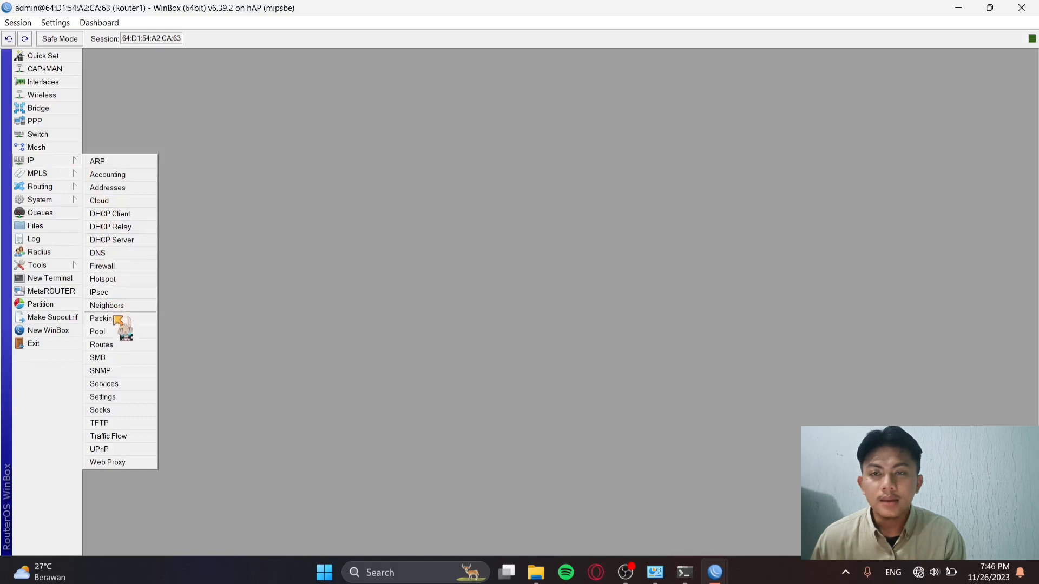
click(102, 267)
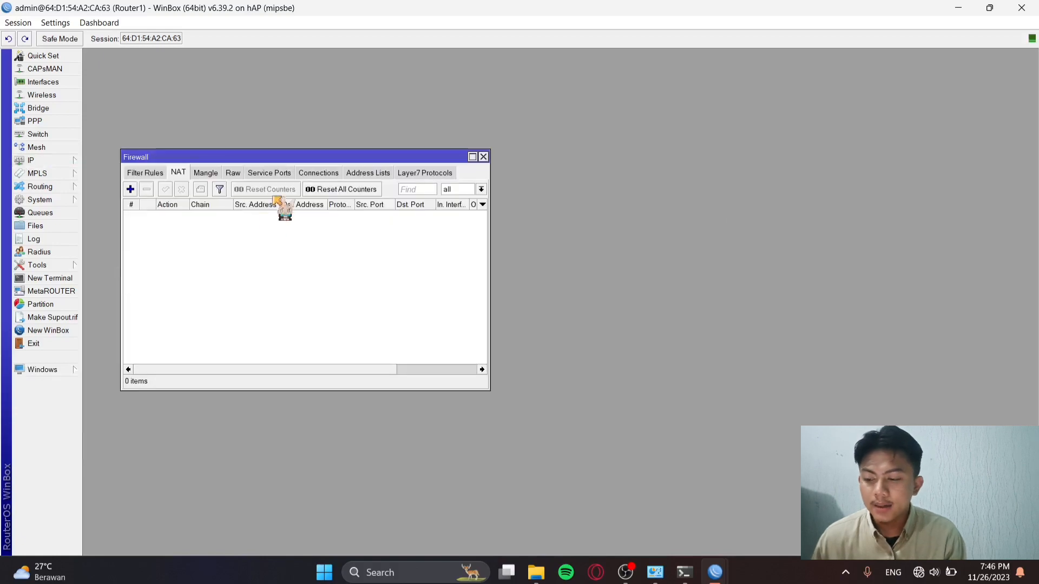
click(131, 189)
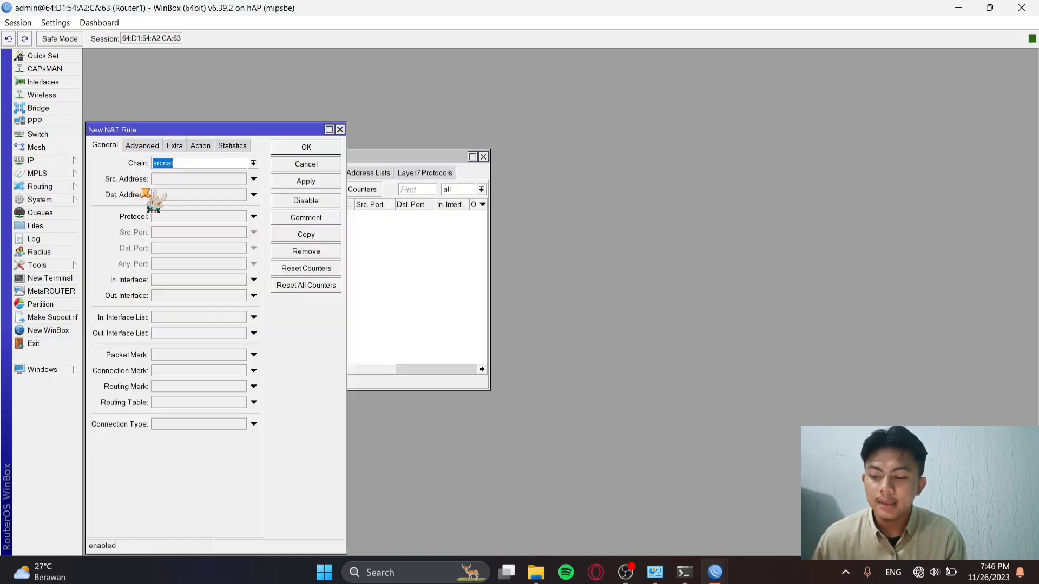
click(197, 296)
click(240, 295)
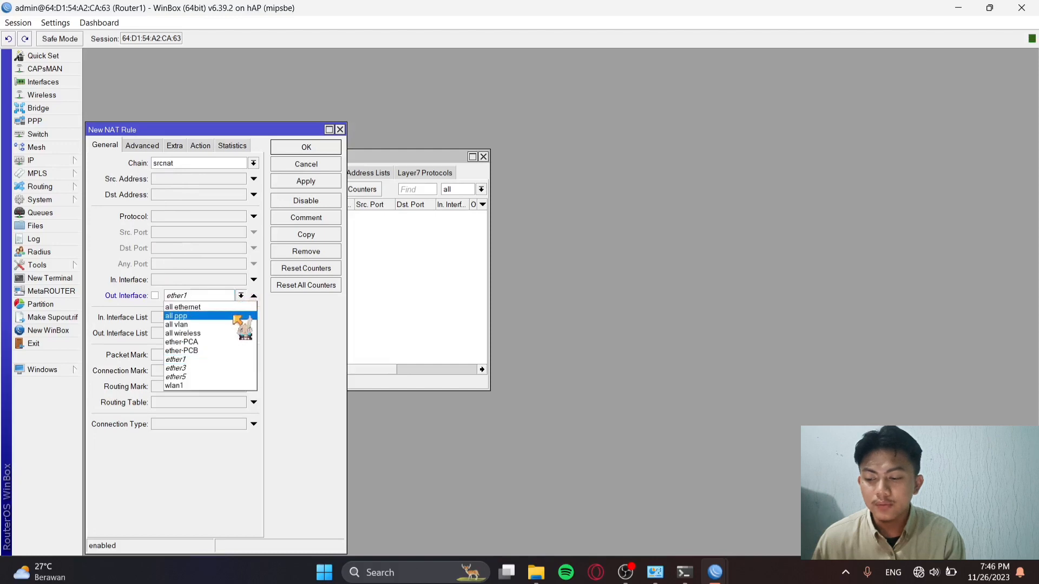
click(219, 392)
Step: Set the rule's action to masquerade, save it, and open a router terminal
click(199, 145)
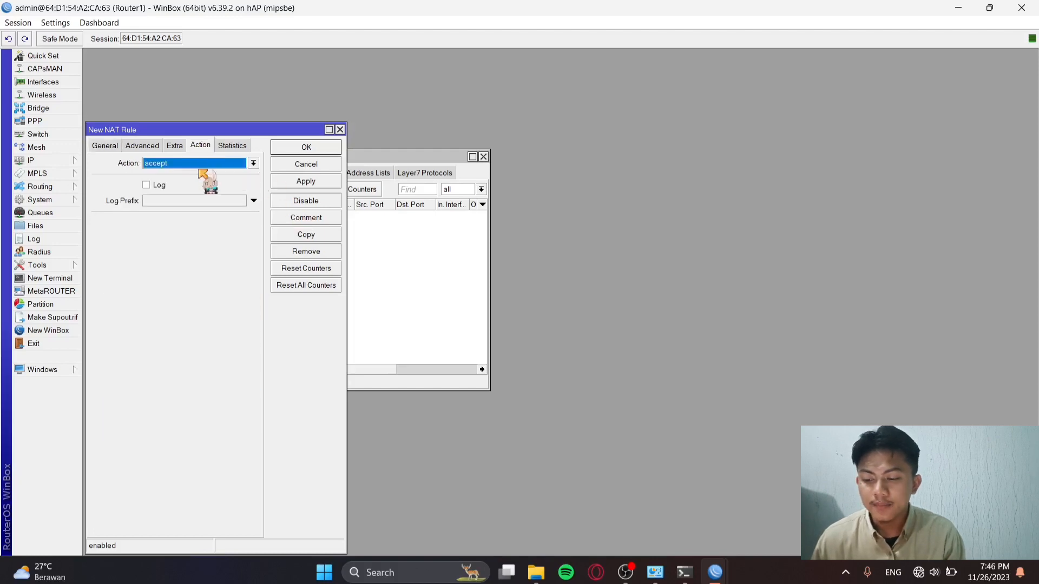
click(203, 163)
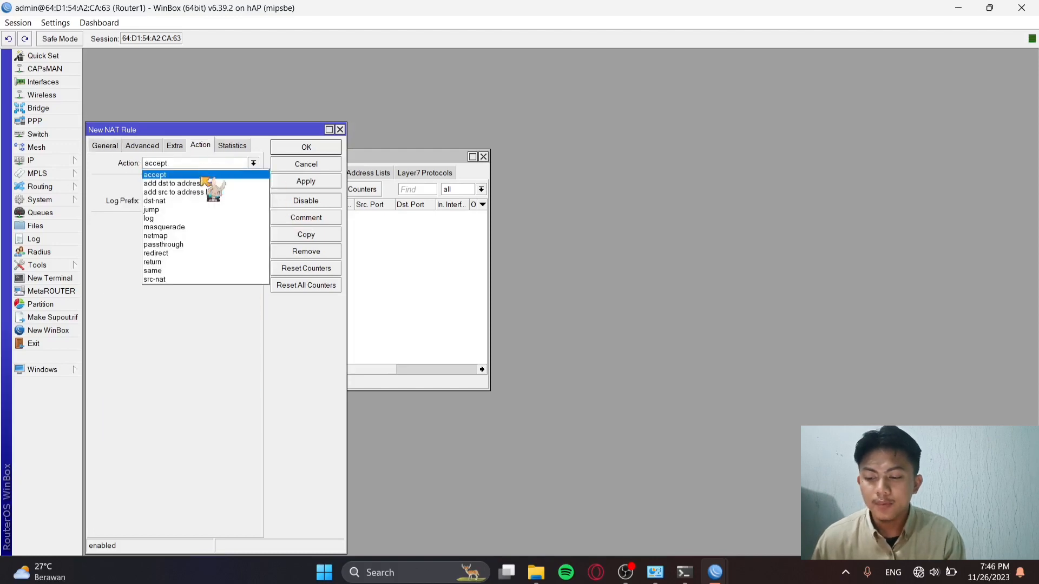
click(201, 227)
click(299, 183)
click(303, 147)
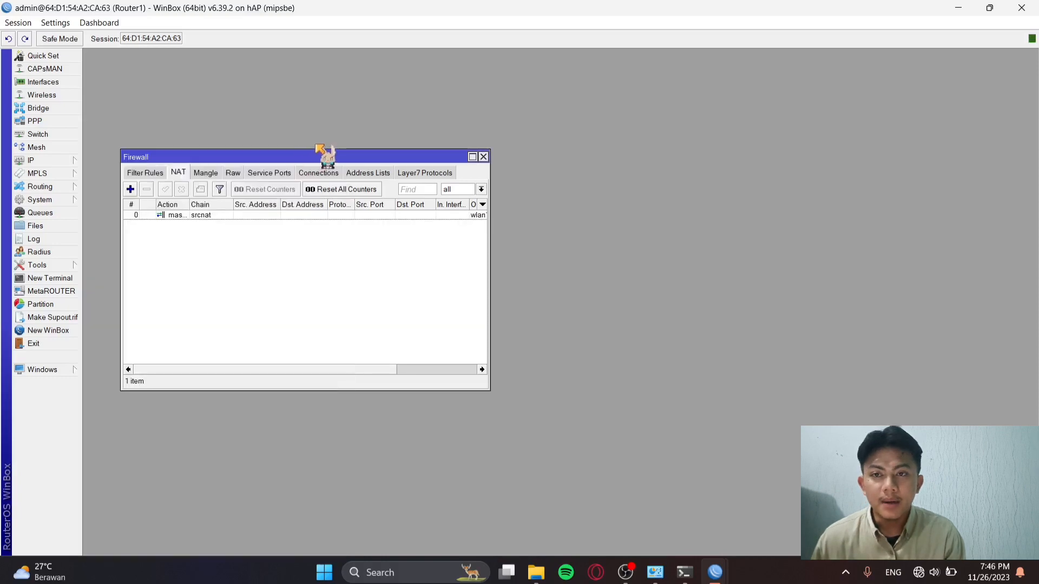
click(483, 157)
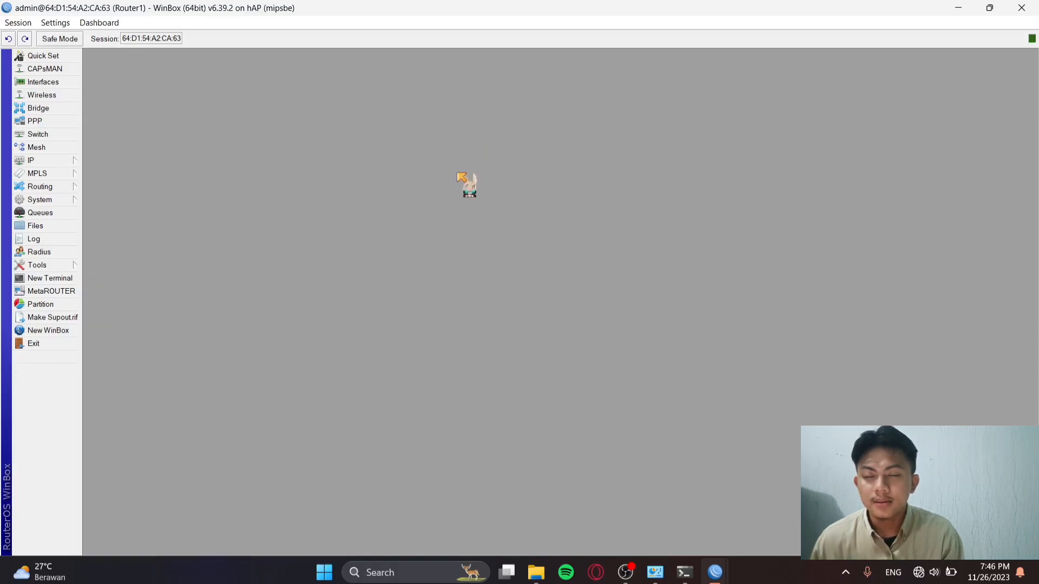
click(48, 277)
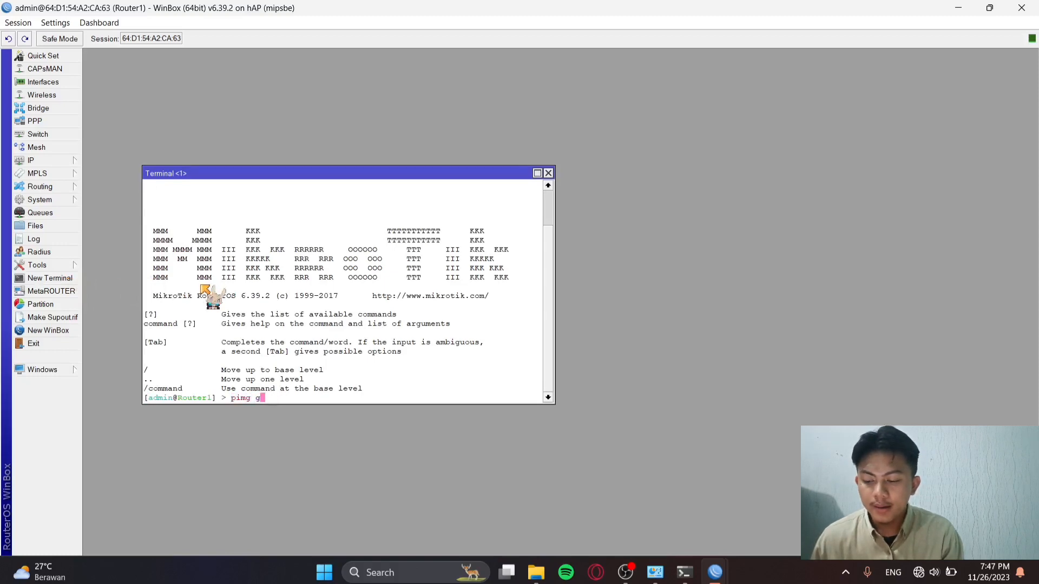
Step: Ping google.com from the router, stop after four replies, and close the terminal
text(pim)
key(BackSpace)
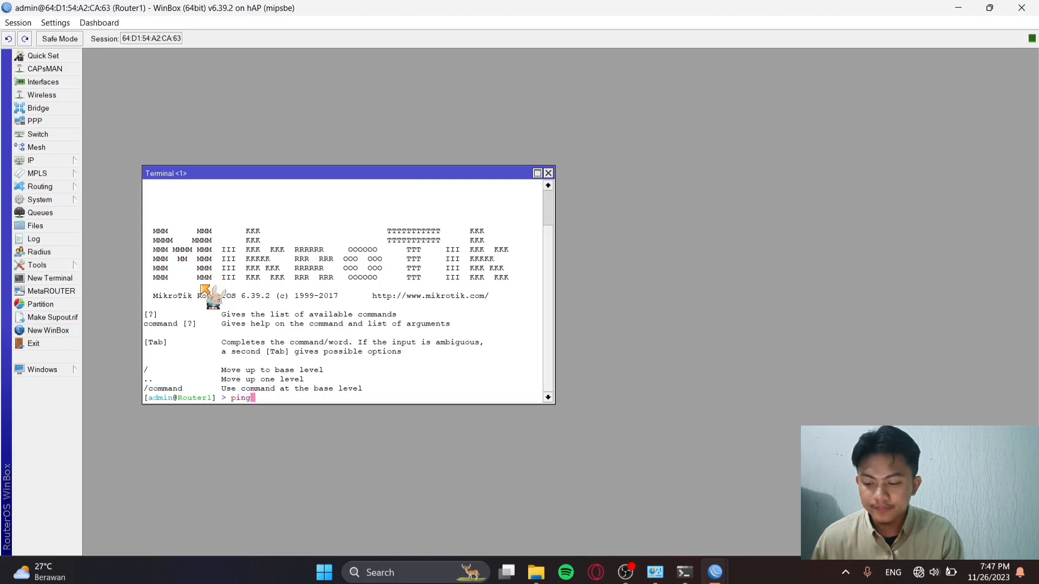
text(ng google.com)
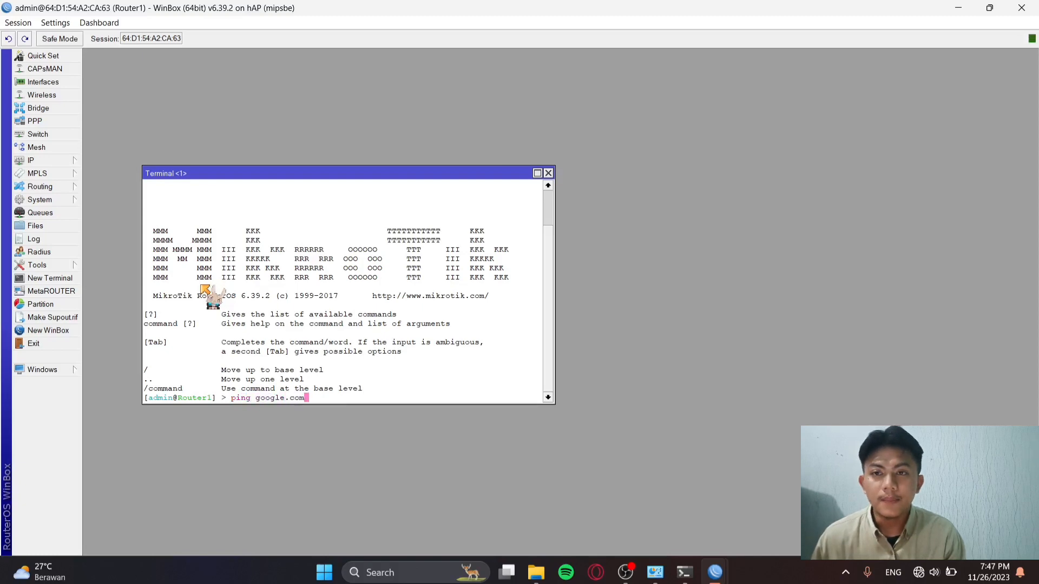
key(Return)
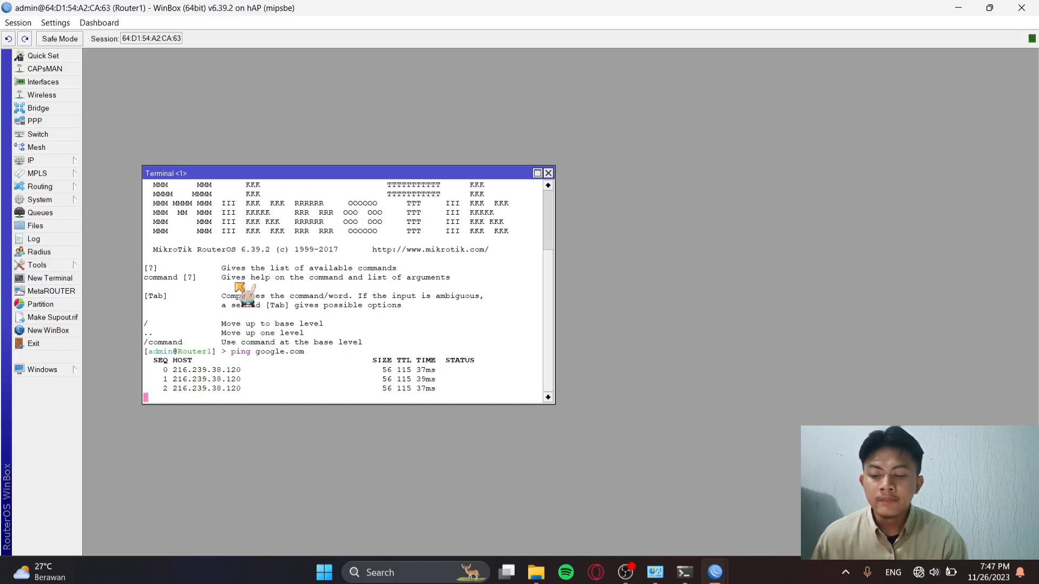
key(ctrl+c)
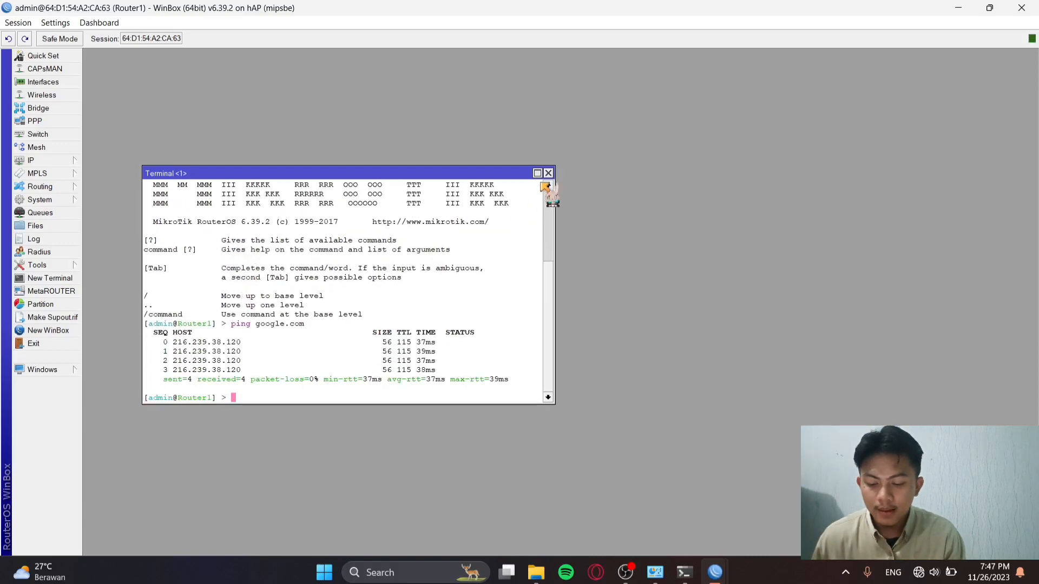
click(548, 174)
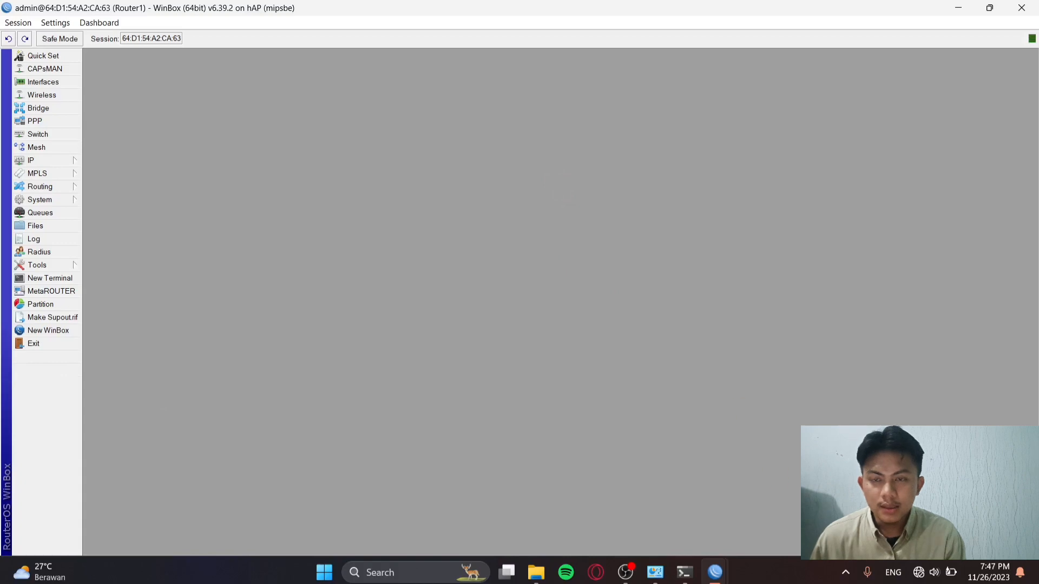
Step: Disable and re-enable the Ethernet adapter, then close Network Connections
click(924, 576)
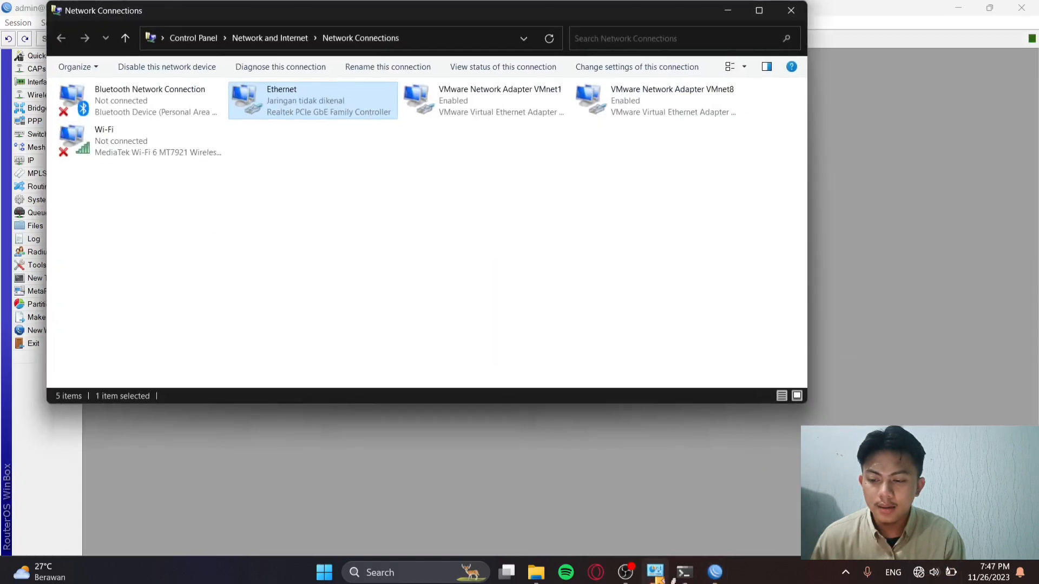
click(655, 573)
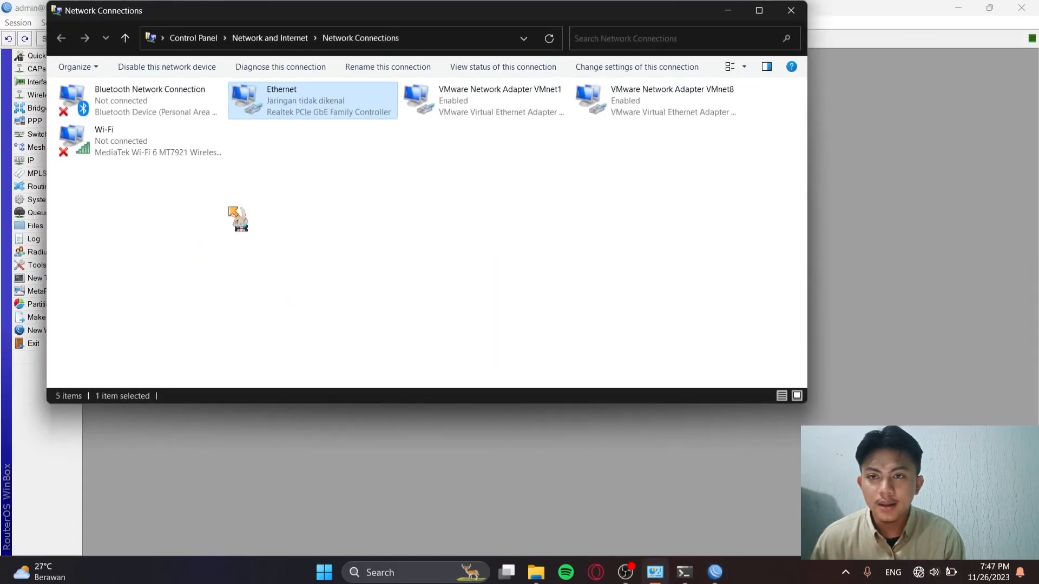
right_click(280, 100)
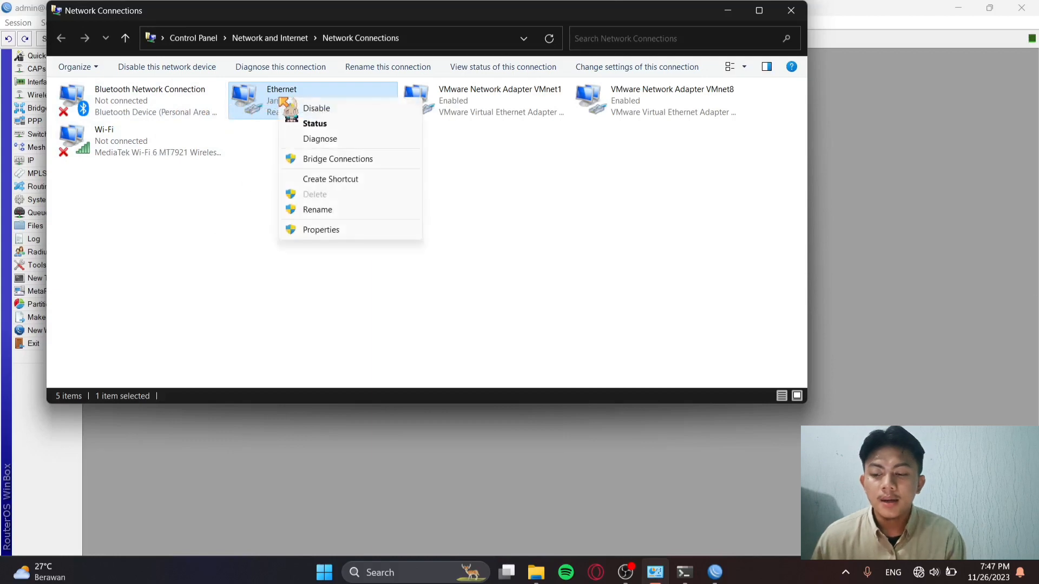
click(342, 112)
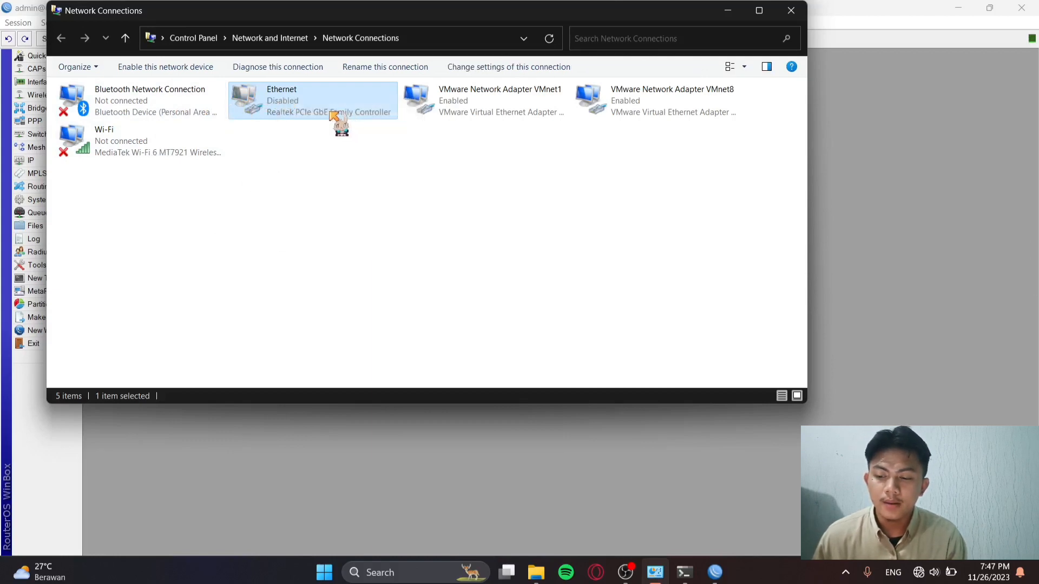
right_click(328, 104)
click(353, 114)
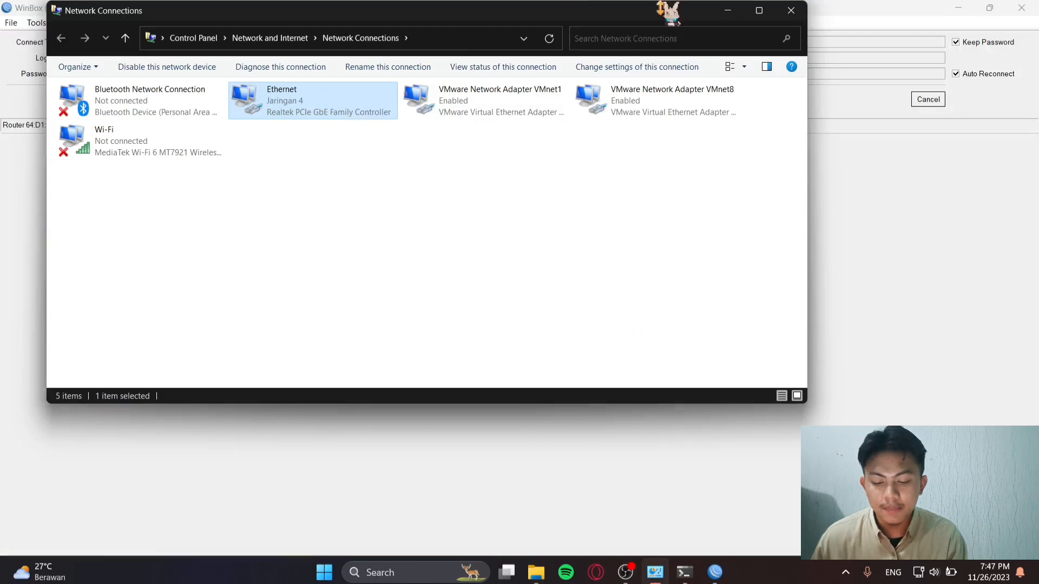
click(789, 13)
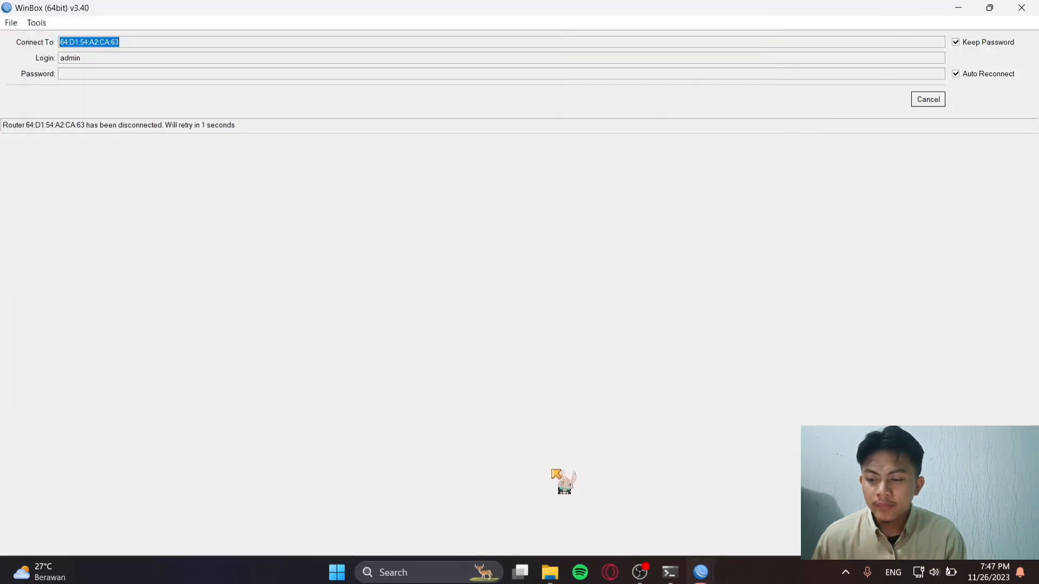
Step: Bring the Opera GX browser to the front
click(385, 571)
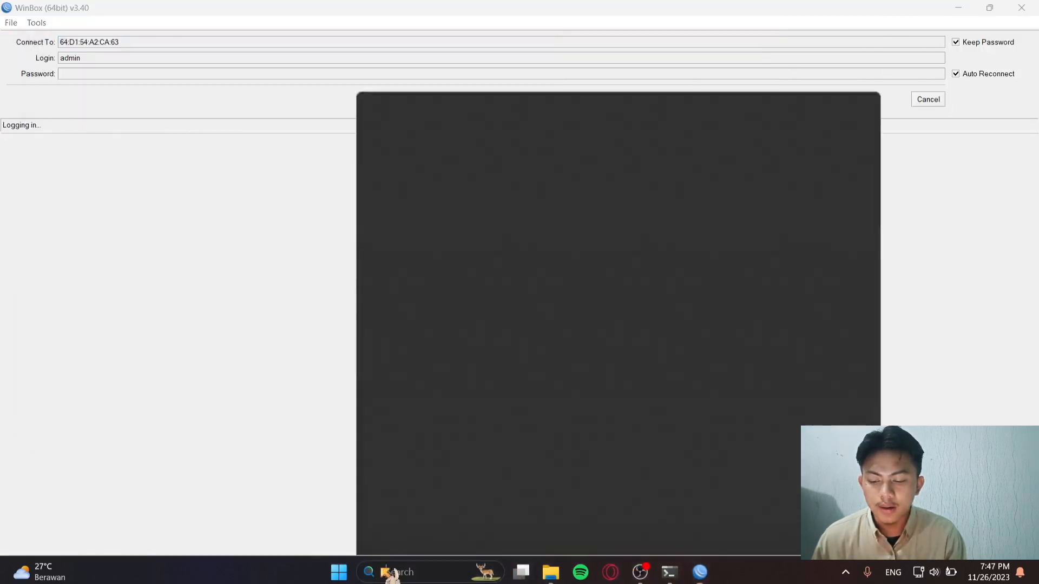
click(610, 577)
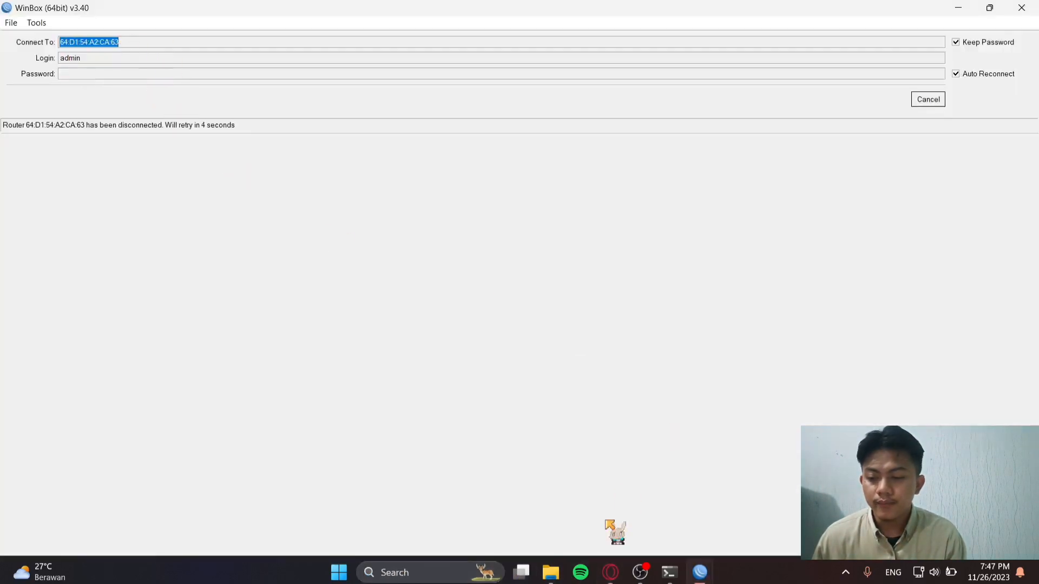
click(611, 572)
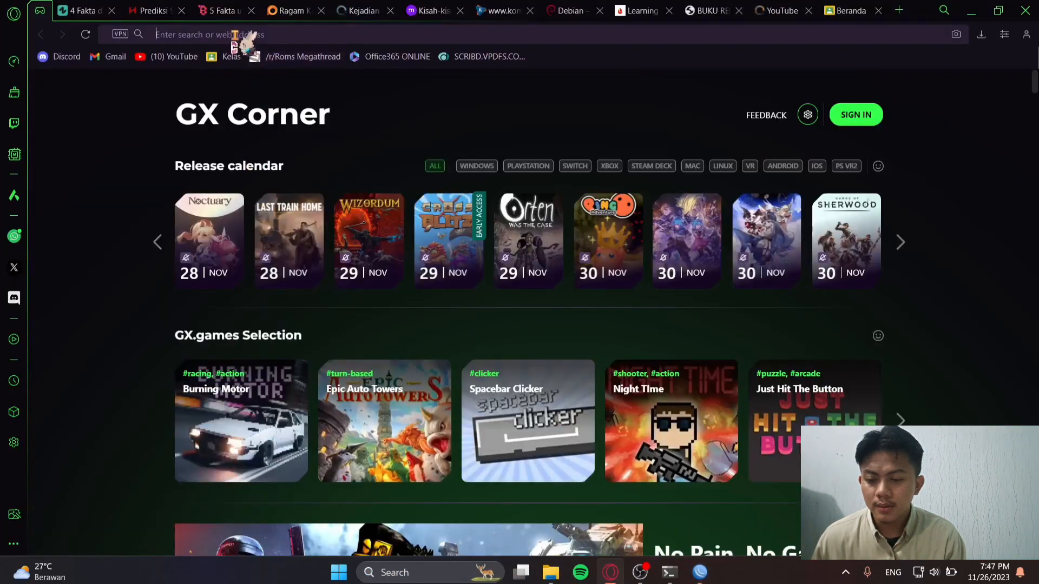
Step: Open Google Classroom from the Kelas bookmark, then begin typing ipconfig in Command Prompt
click(230, 56)
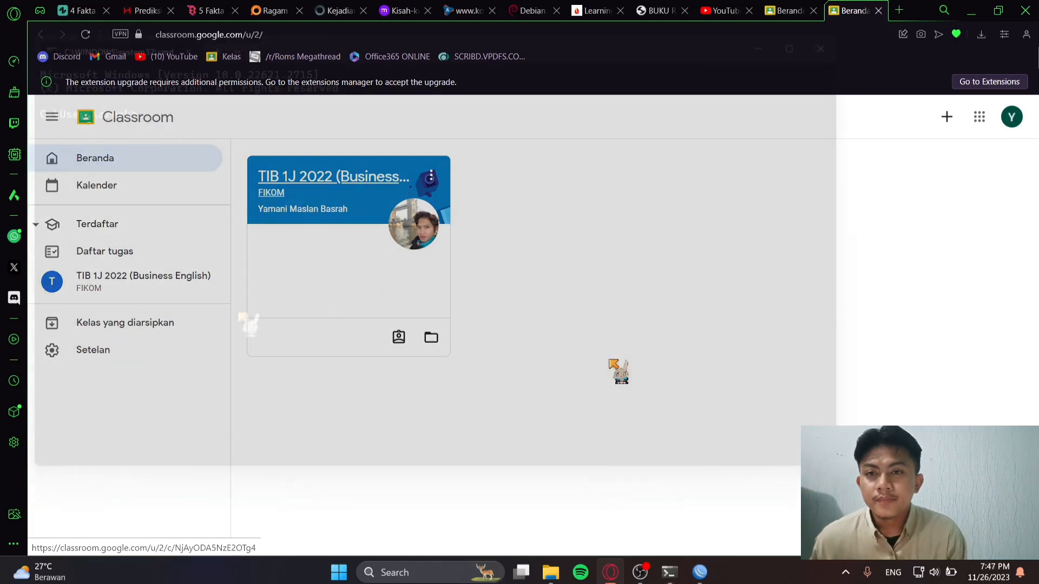
text(ipconfig)
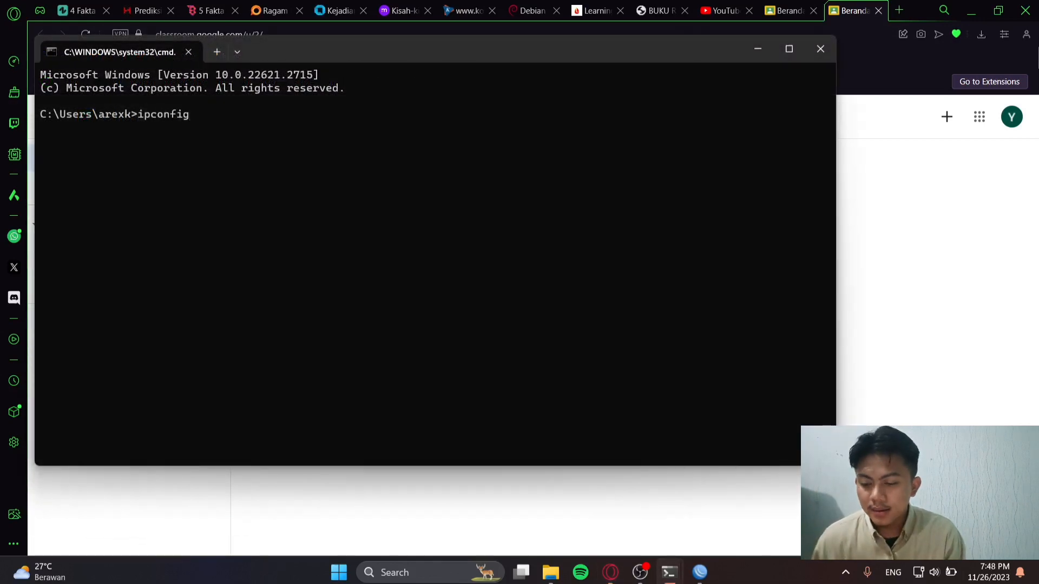
Step: Run ipconfig and check Ethernet shows 192.168.1.11 with gateway 192.168.1.12
key(Return)
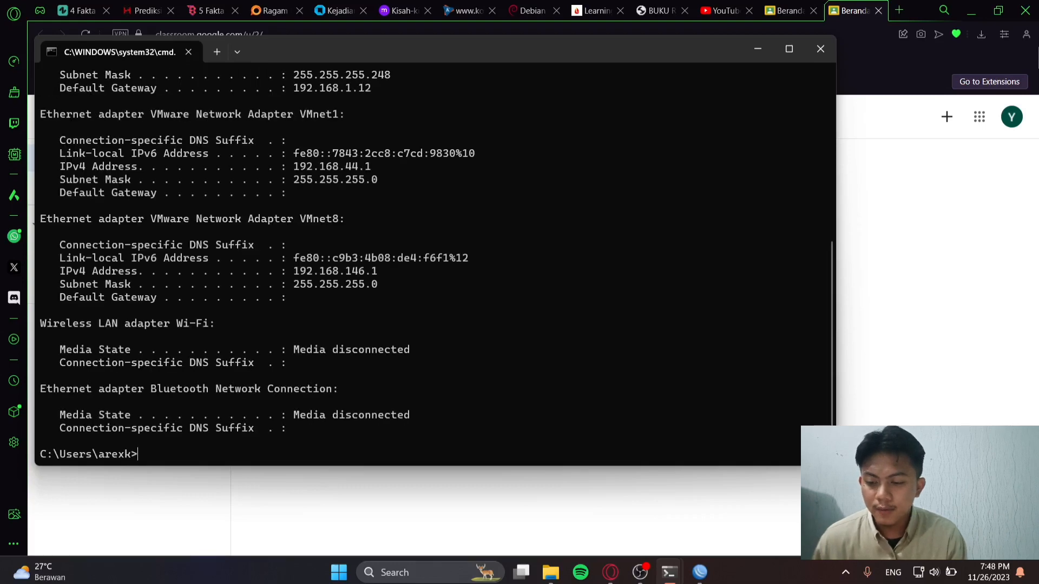
scroll(370, 358, up, 1)
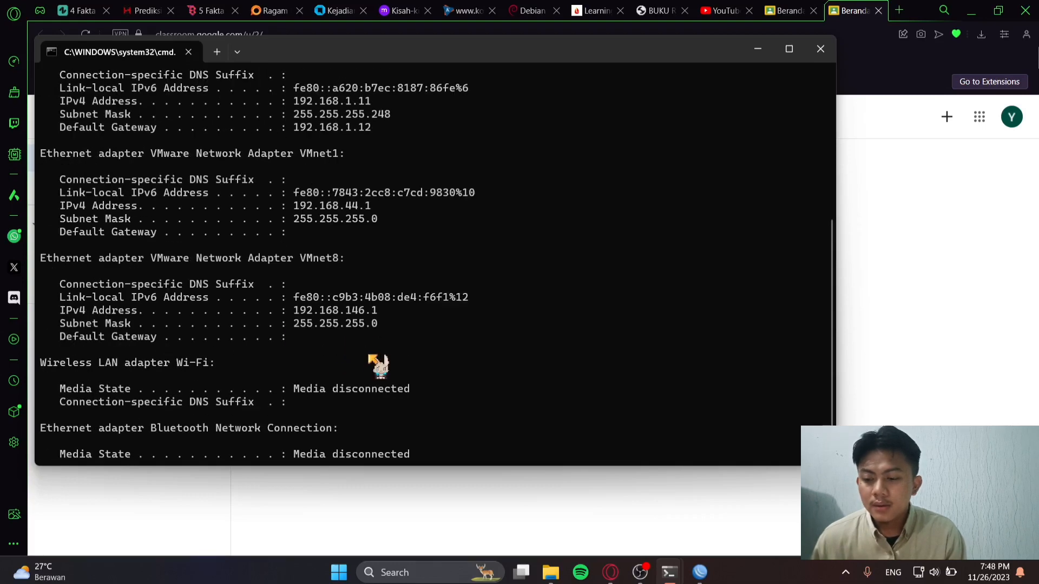
scroll(354, 325, up, 1)
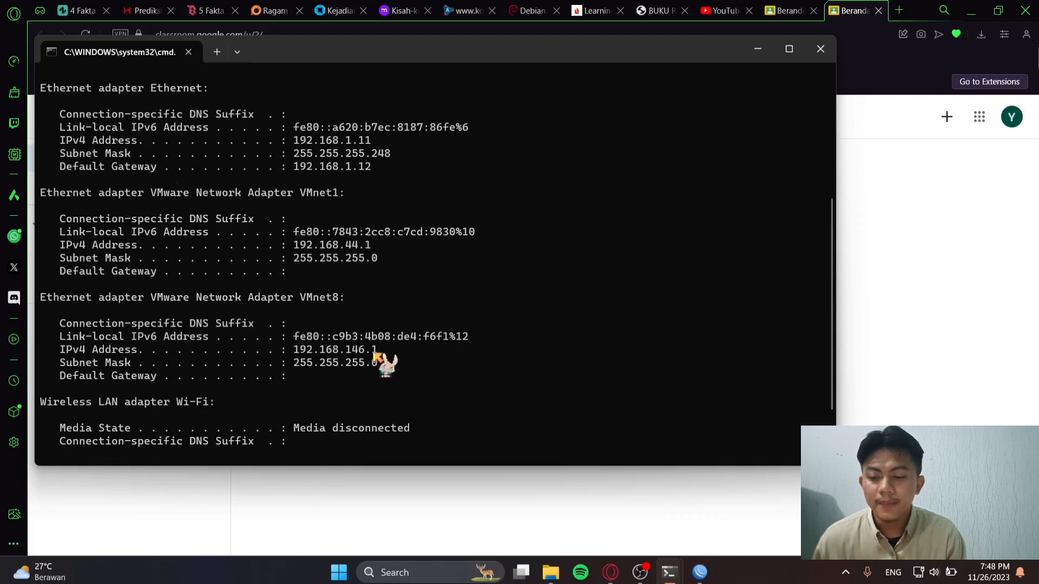
scroll(405, 376, down, 3)
scroll(417, 374, up, 7)
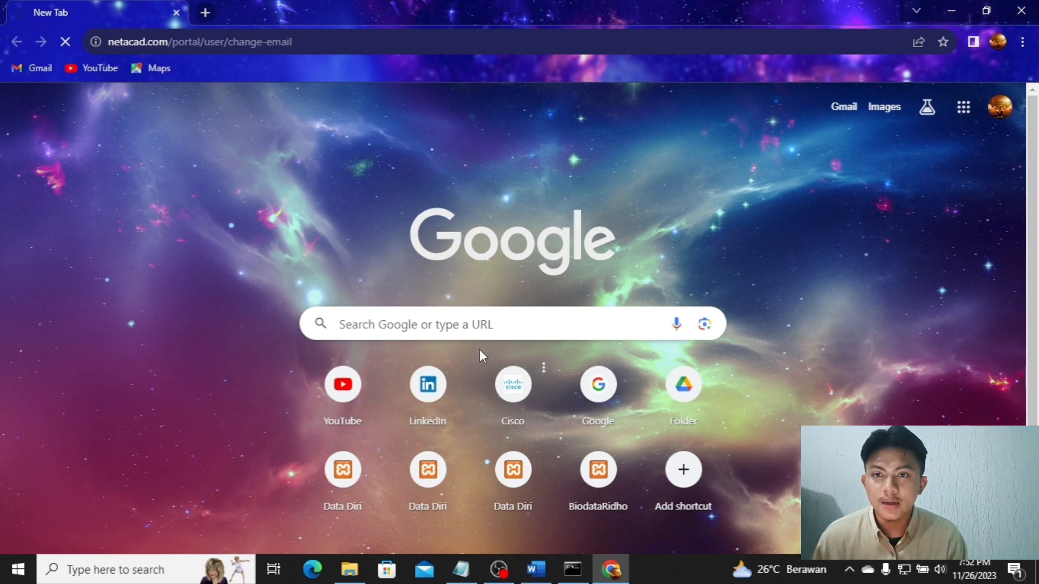
Step: Search Google for netacad in Chrome, then type ipconfig in Command Prompt
click(491, 324)
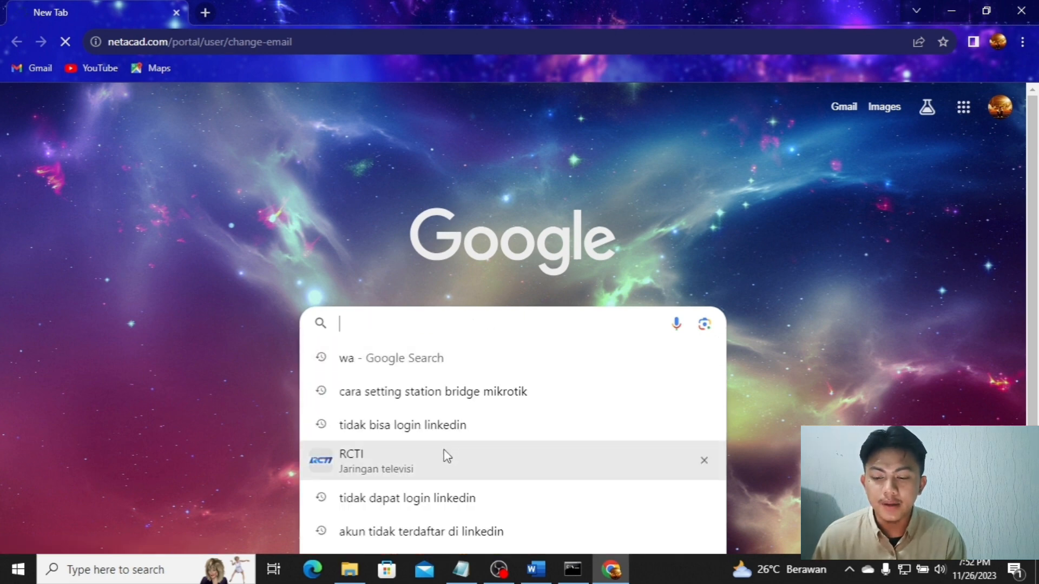
text(netac)
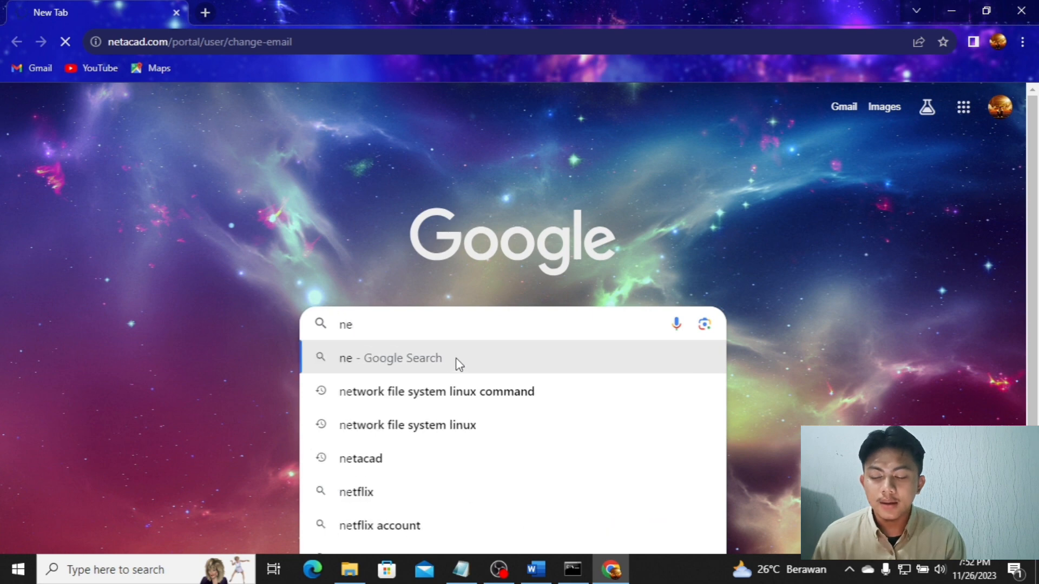
text(ad)
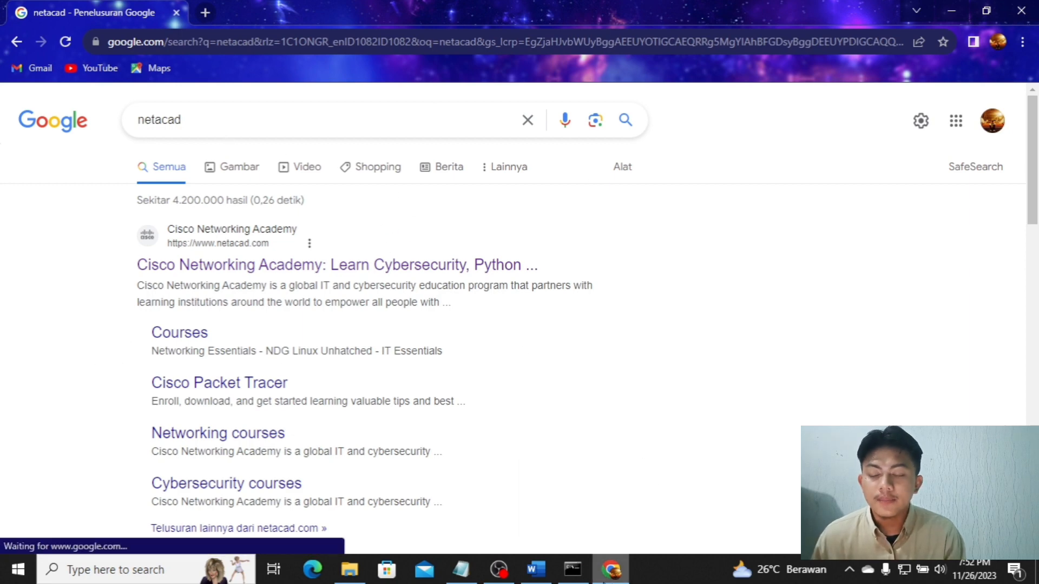
text(ip)
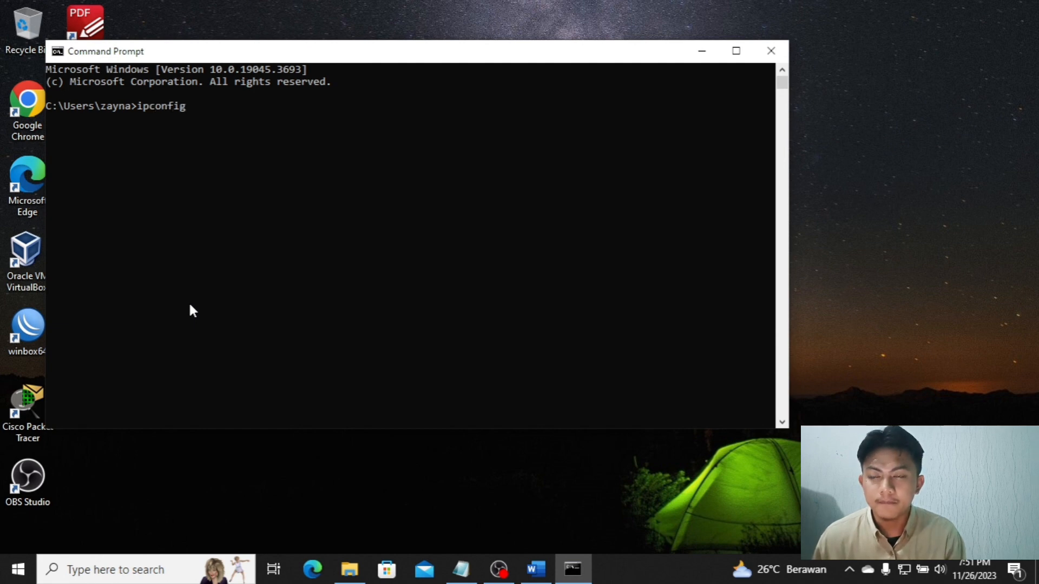
text(config)
Step: Run ipconfig to confirm Ethernet 172.169.1.4 with gateway 172.169.1.5, then minimize and launch Chrome
key(Return)
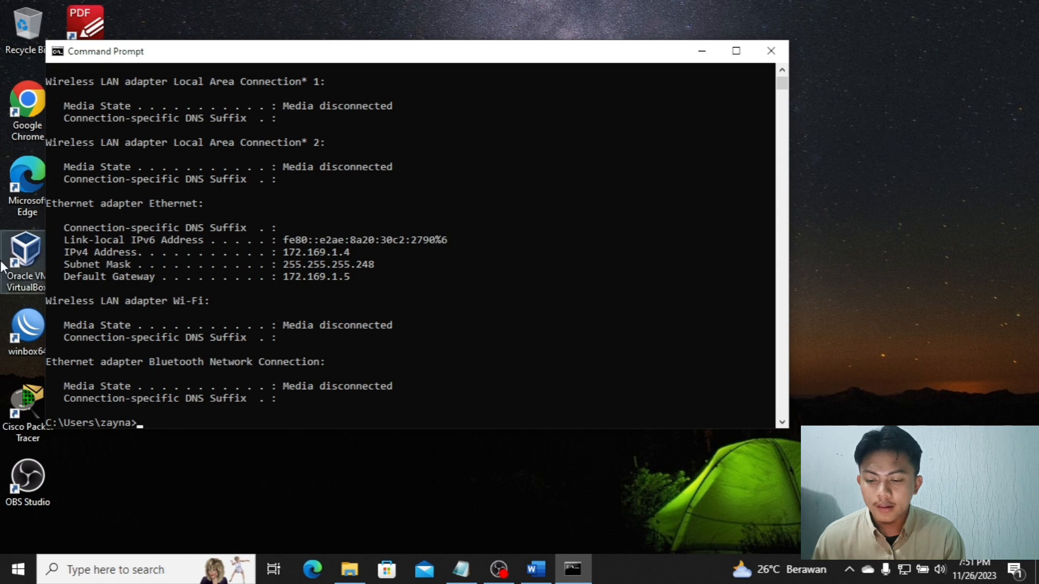
click(702, 63)
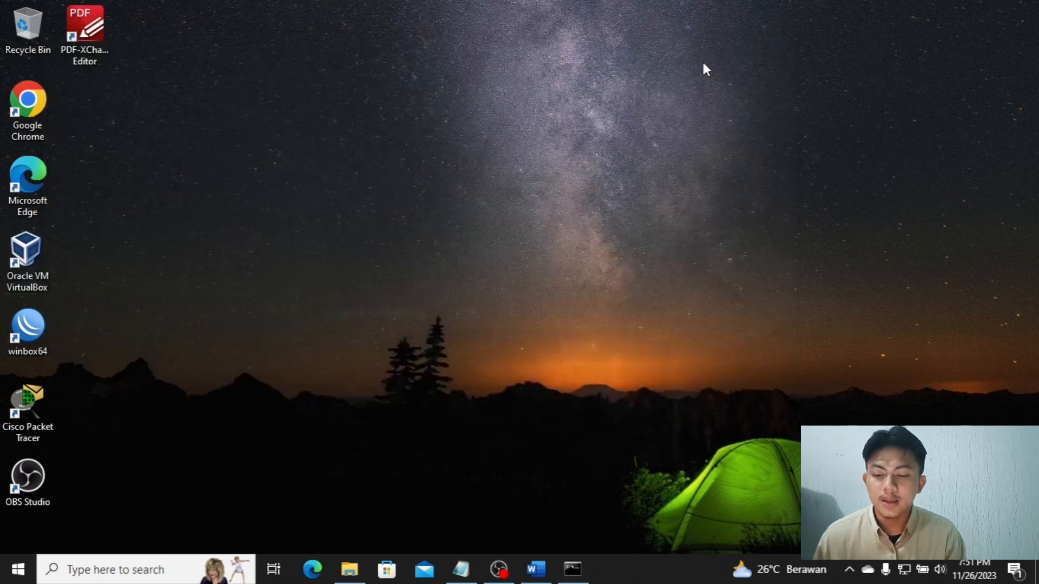
double_click(24, 106)
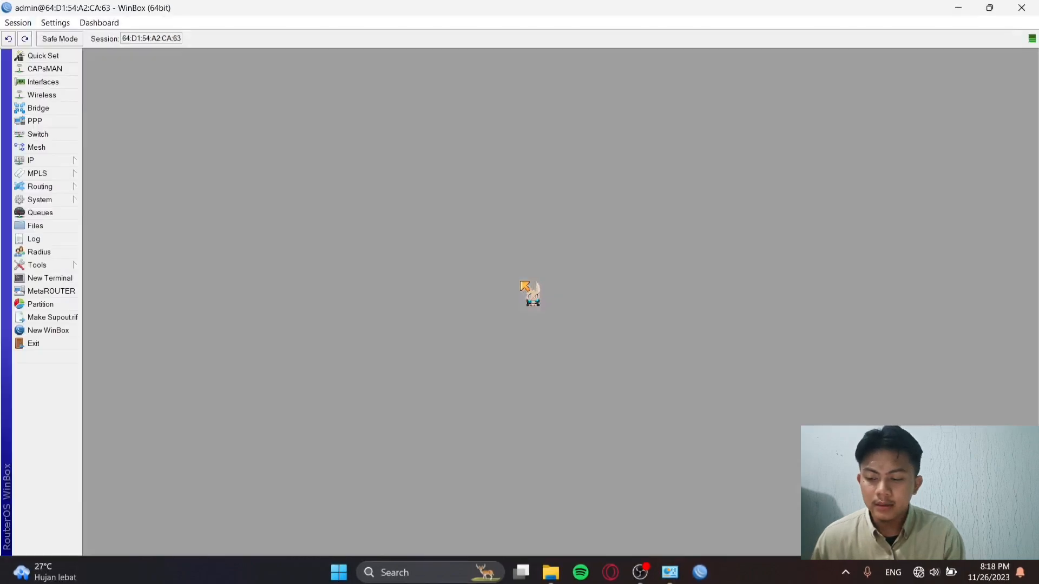
Step: Set the System Identity name to Router1 and apply it
click(77, 201)
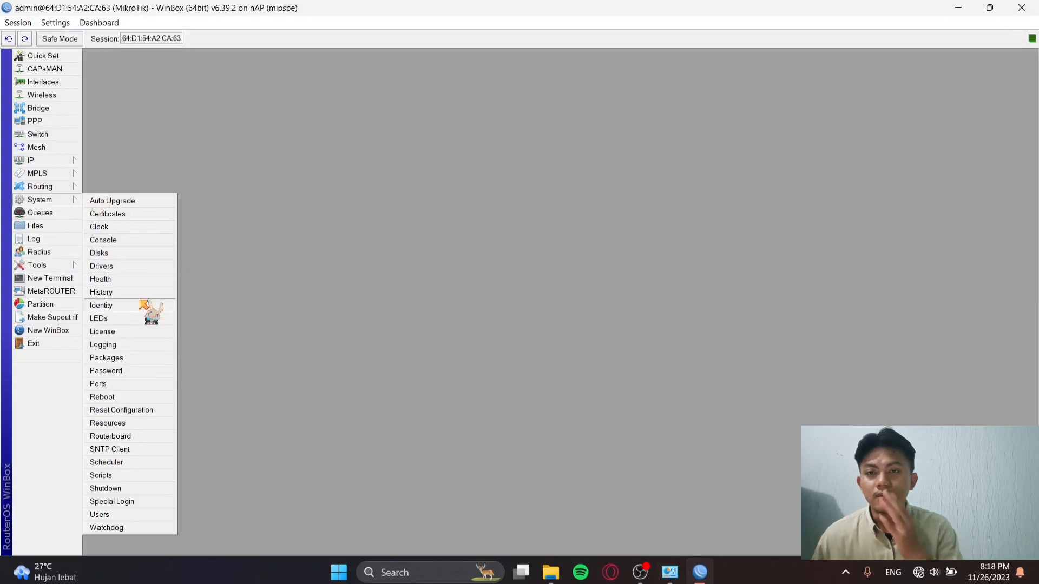
click(101, 305)
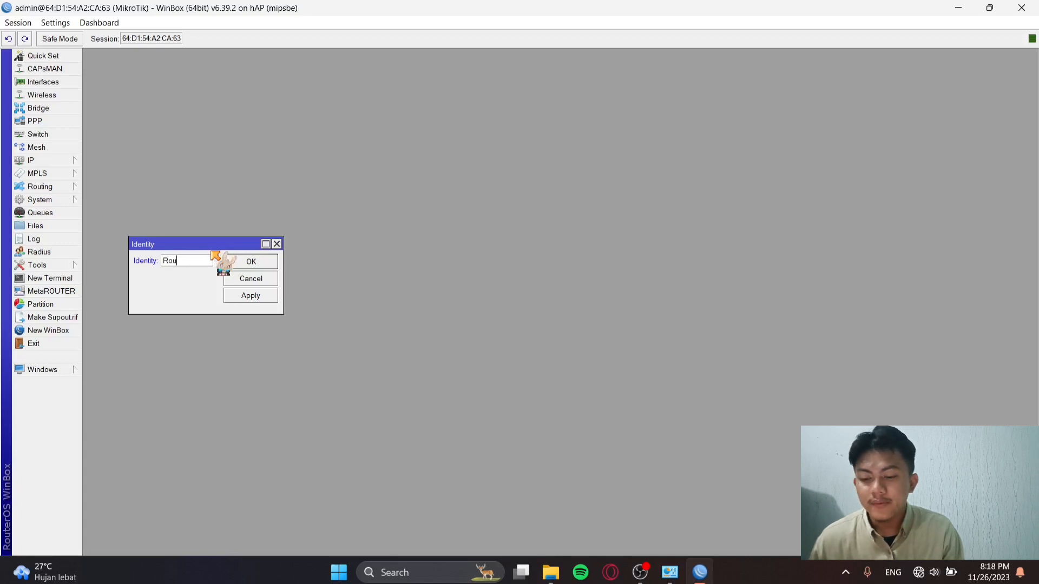
click(251, 296)
click(263, 262)
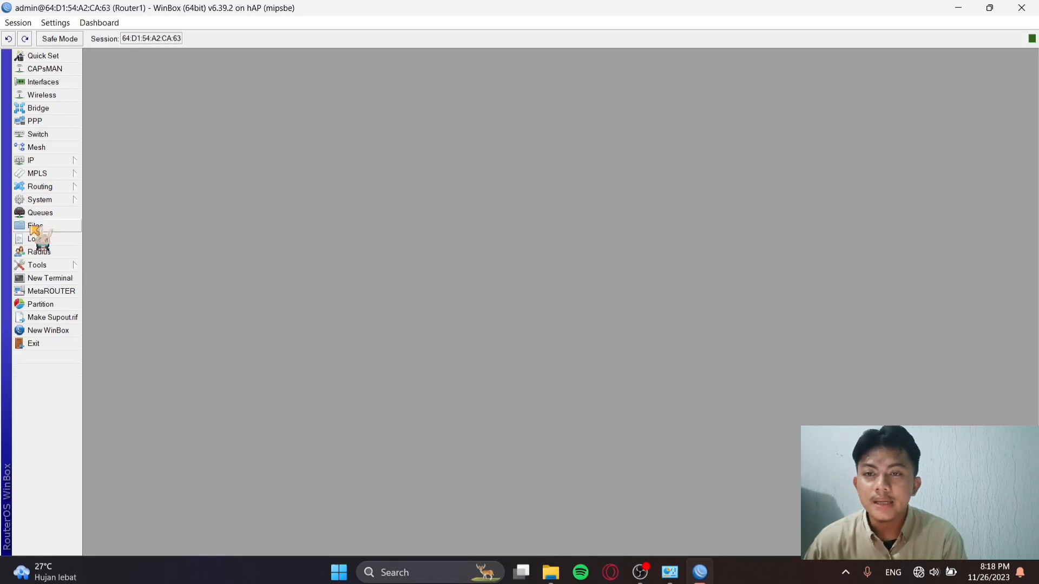
Step: Rename interface ether2 to ether-PCA
click(64, 82)
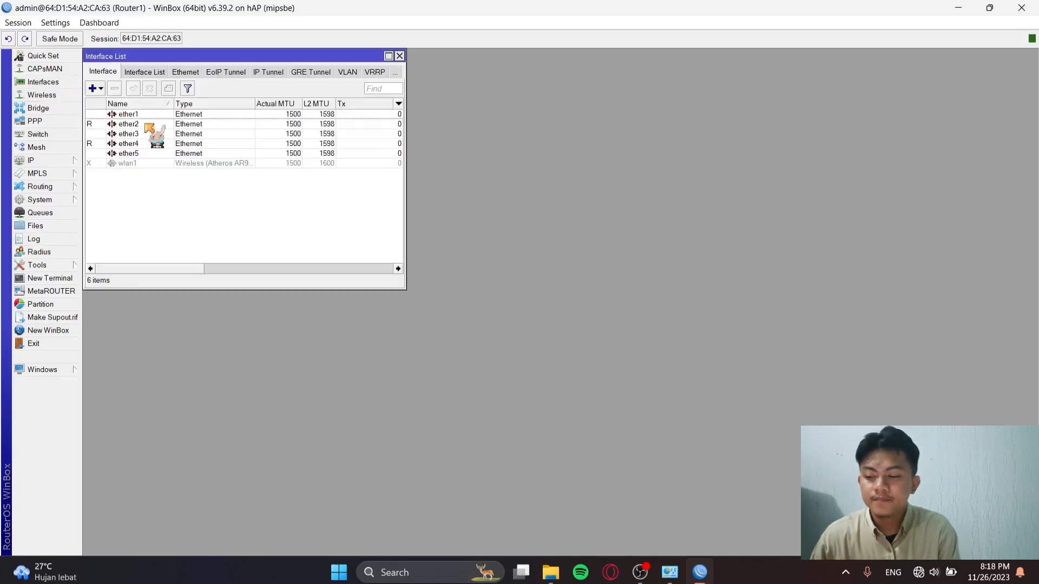
double_click(161, 126)
click(556, 199)
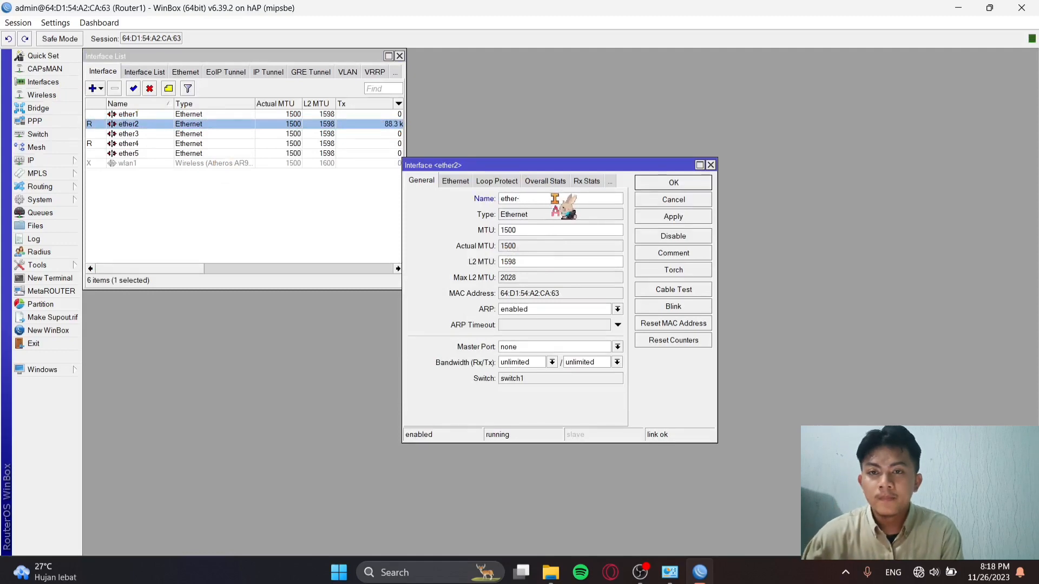
click(673, 217)
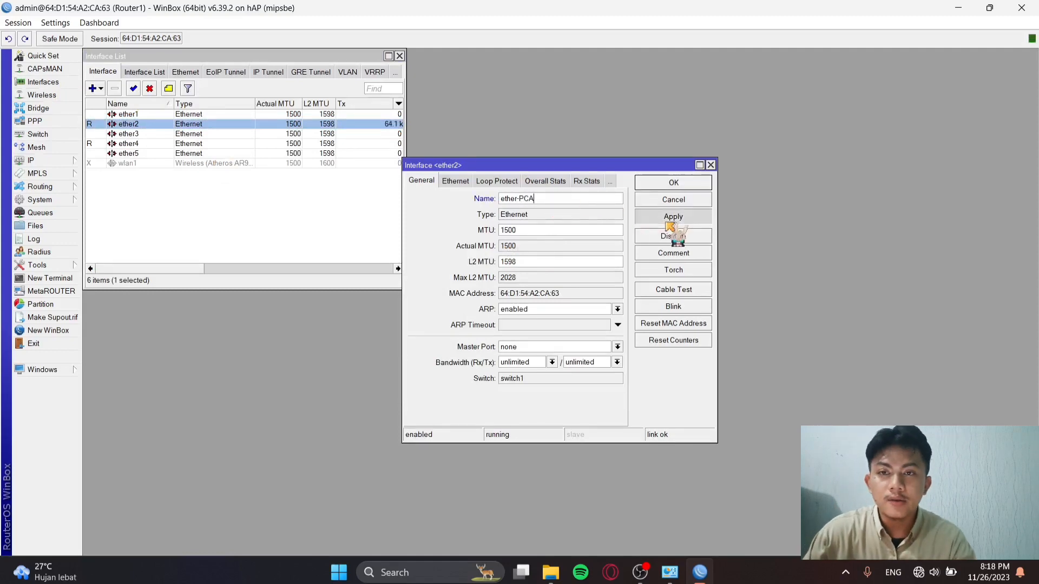
click(673, 183)
Step: Rename ether4 to ether-PCB and enable the disabled wlan1 interface
double_click(187, 143)
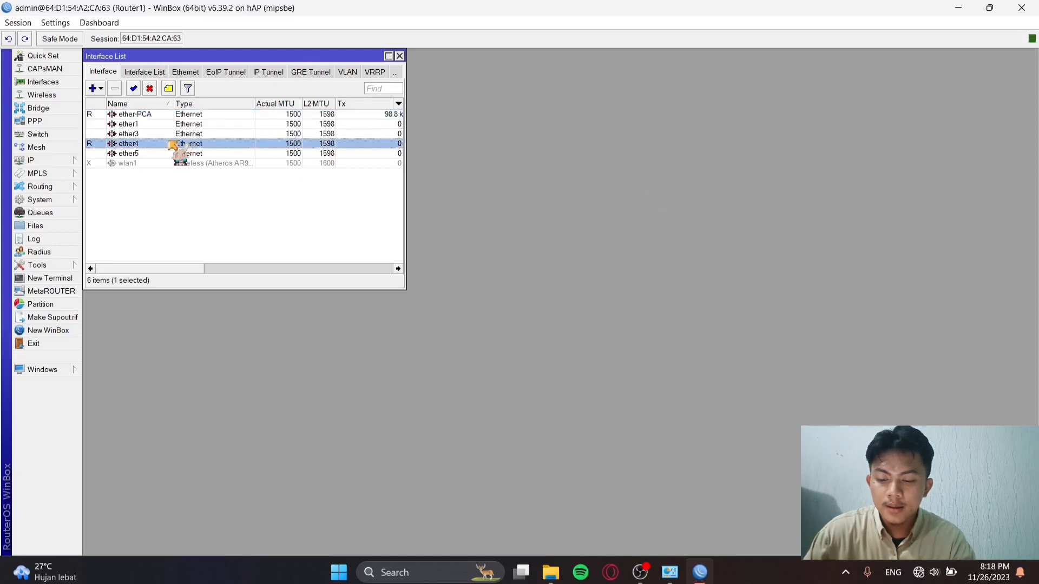
click(533, 200)
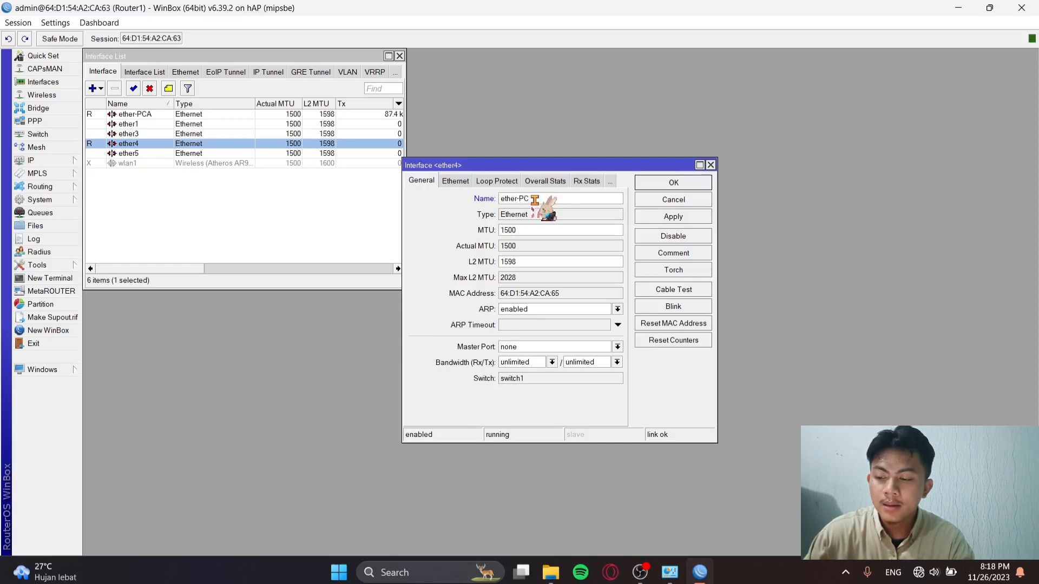
click(673, 217)
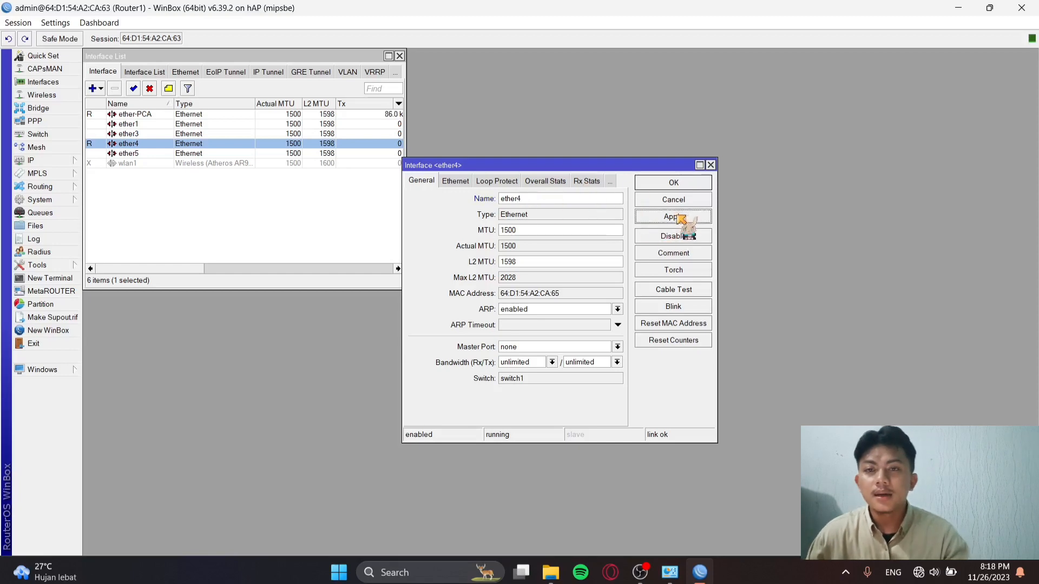
click(674, 183)
click(127, 164)
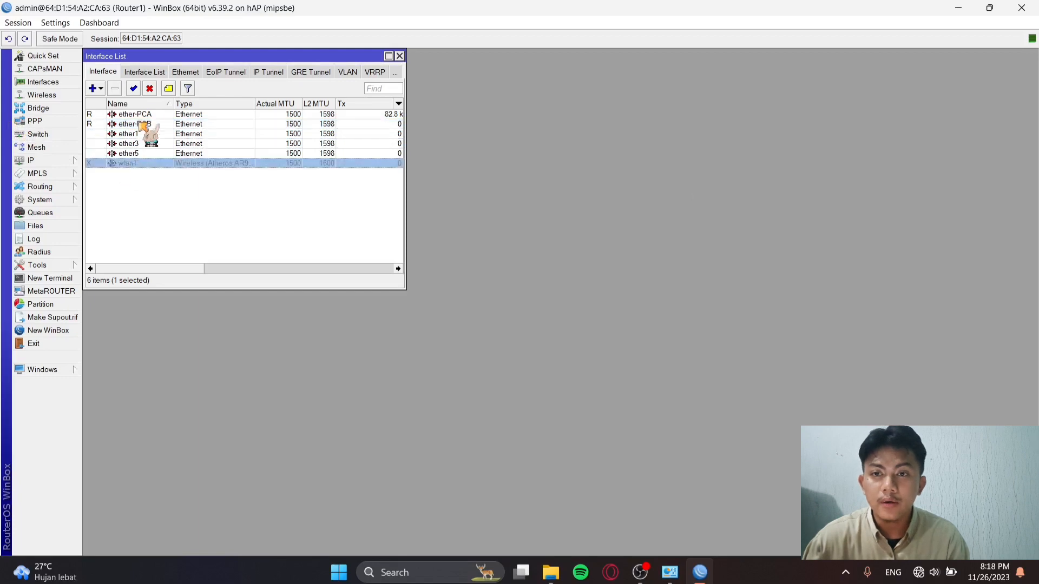
click(134, 90)
Step: Set wlan1's mode to station pseudobridge and open the wireless Security Profiles list
double_click(154, 164)
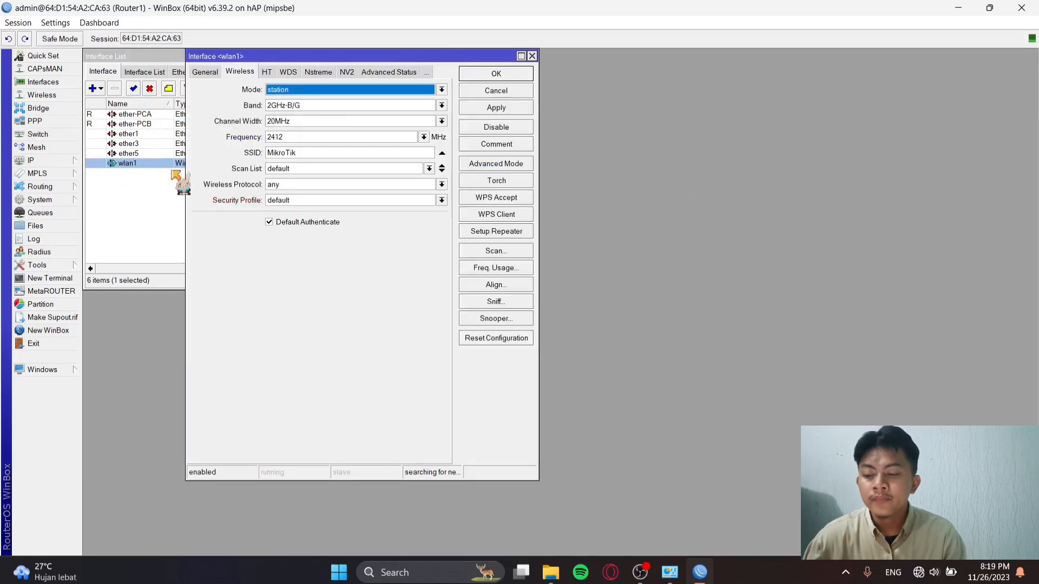
click(327, 89)
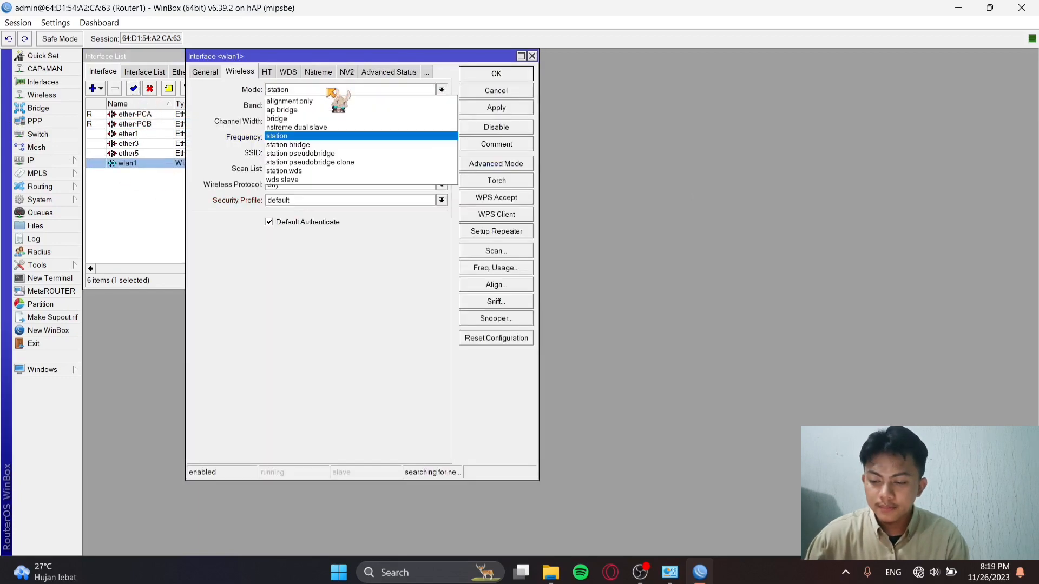
click(330, 155)
click(328, 153)
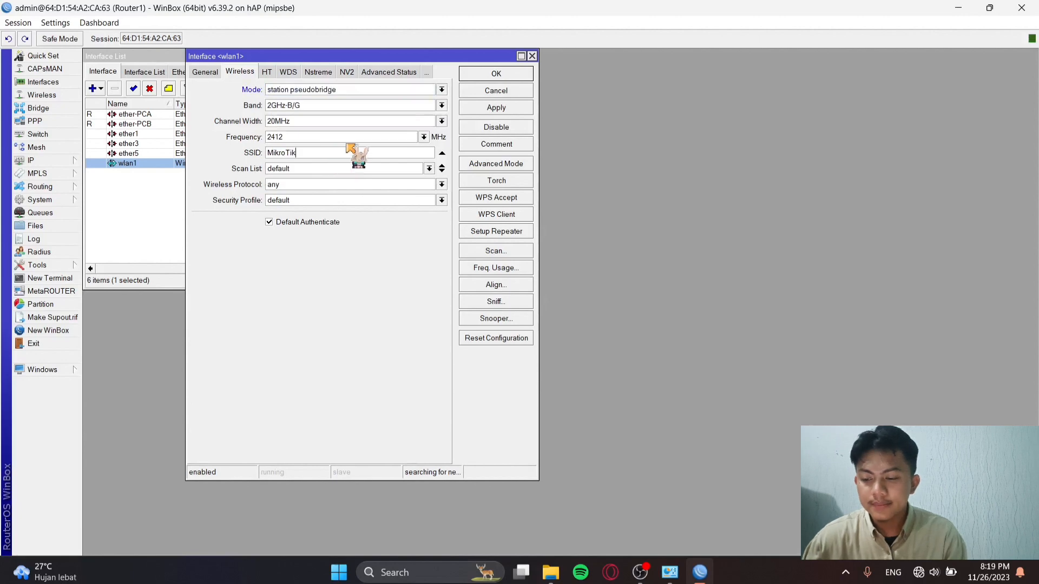
click(533, 56)
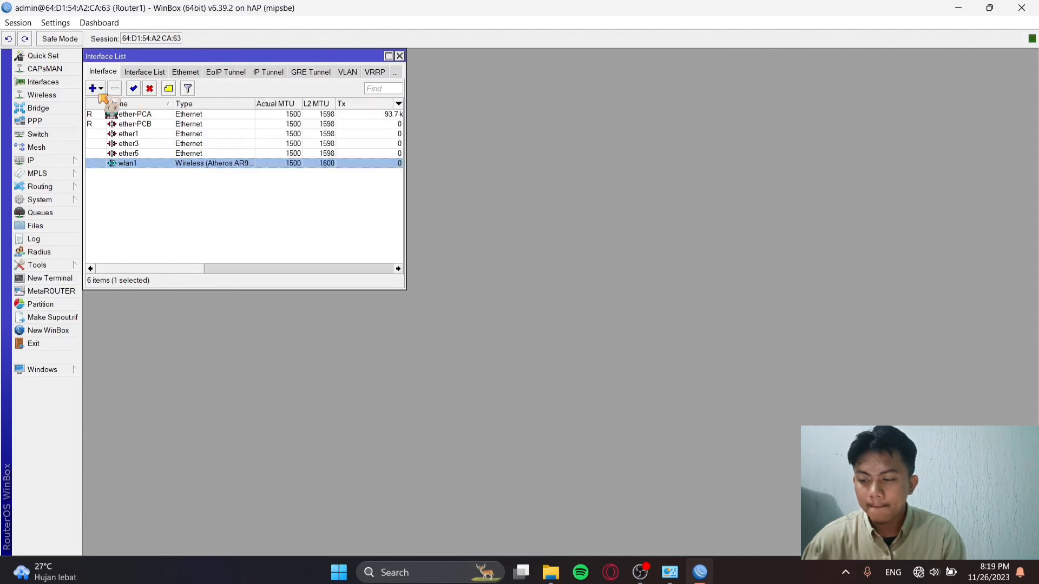
click(39, 95)
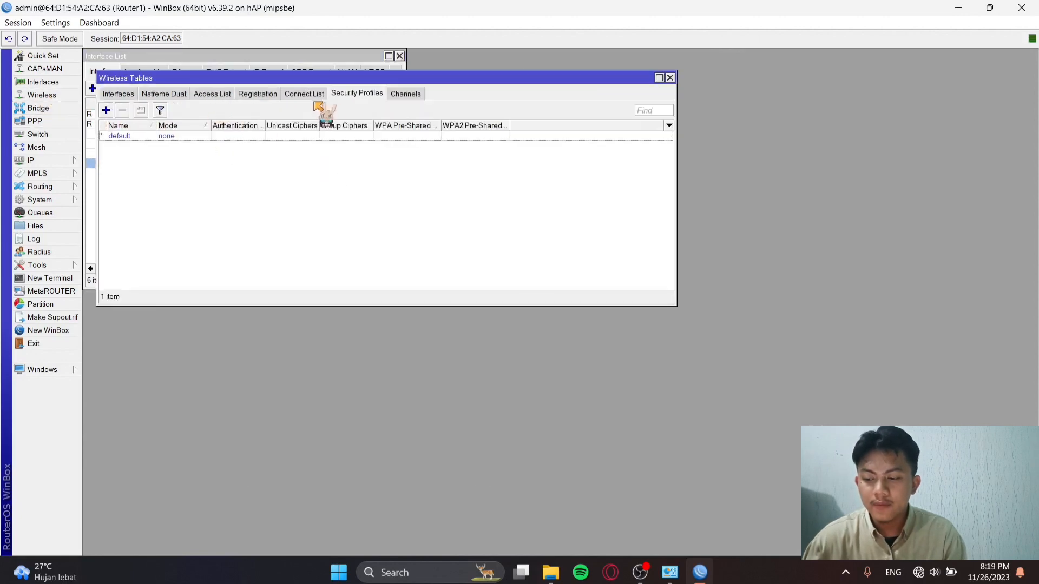
Step: Add a security profile named 'milik pribadi' using dynamic keys with WPA and WPA2 PSK
click(107, 111)
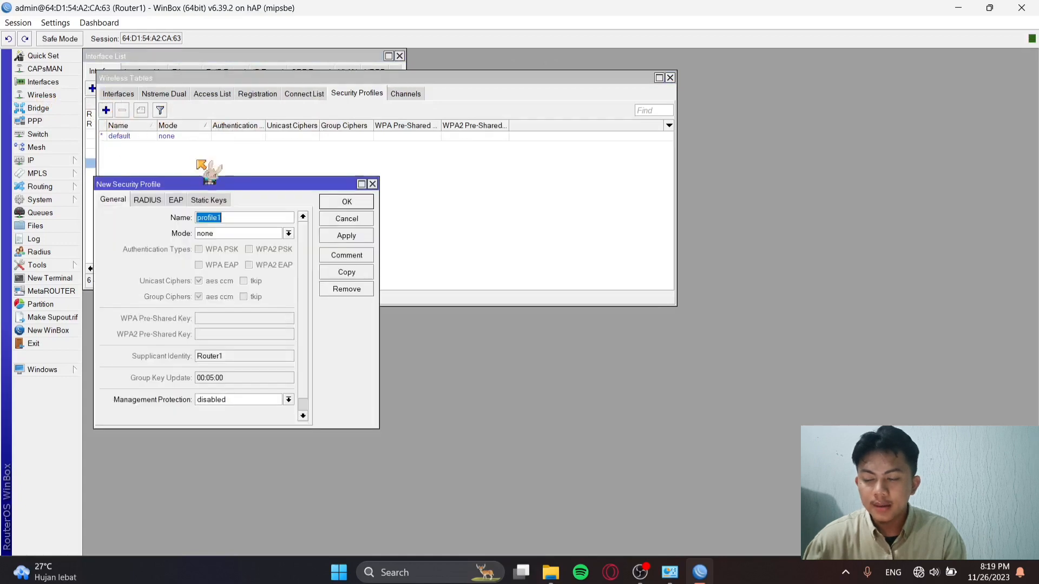
click(262, 215)
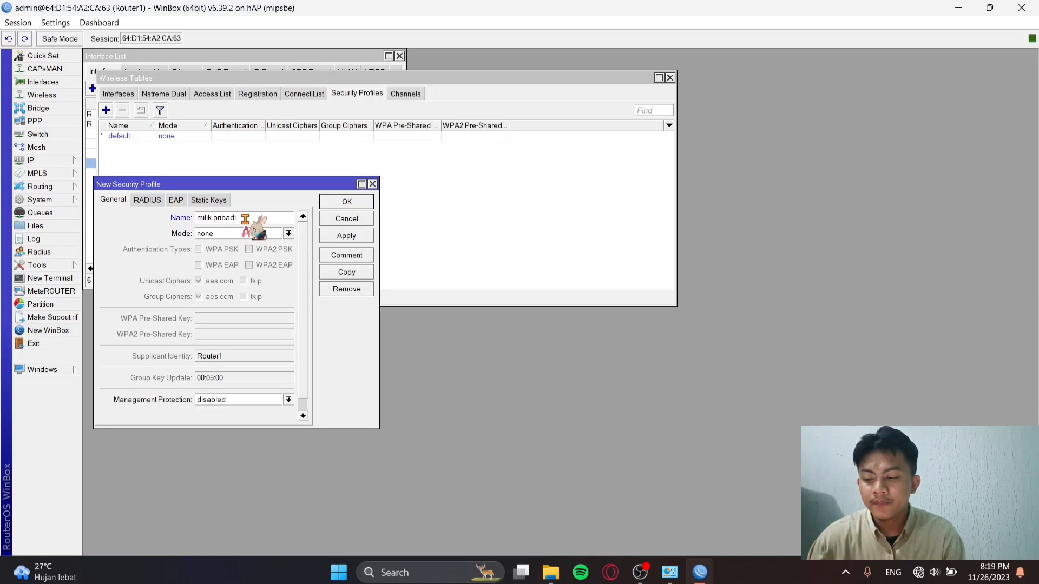
click(259, 234)
click(243, 242)
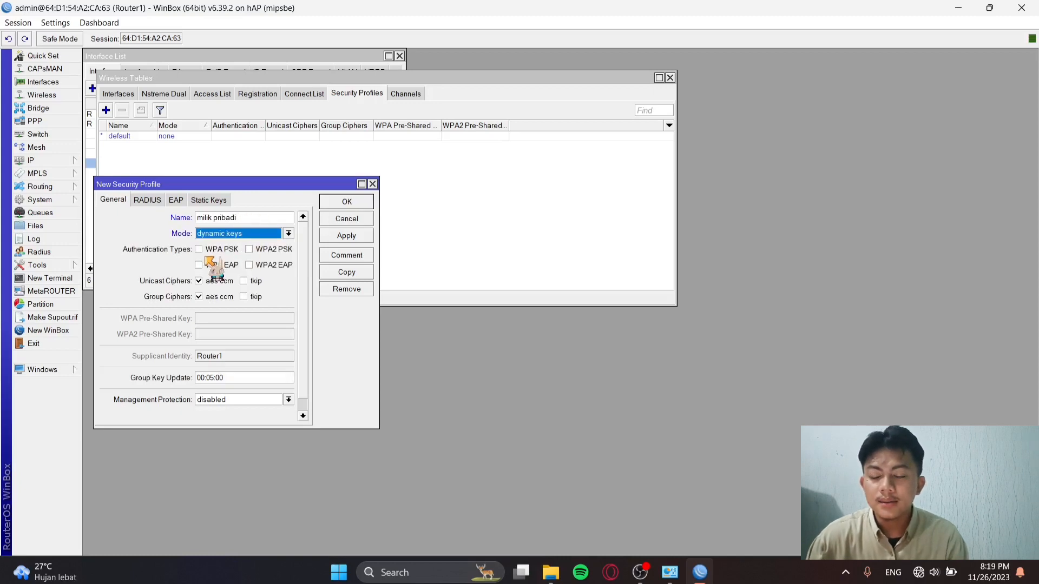
click(200, 250)
click(249, 250)
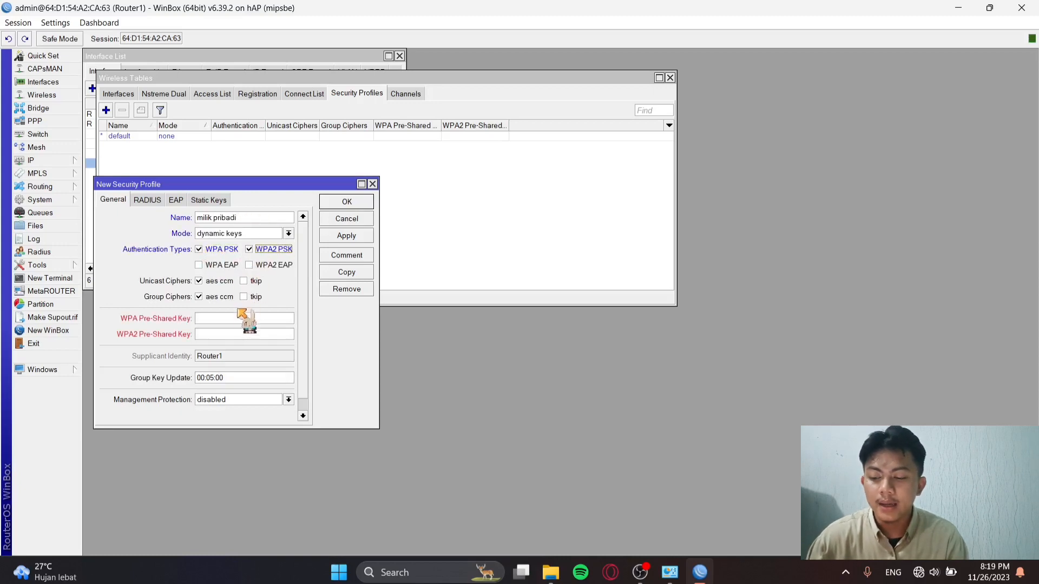
Step: Enter both pre-shared keys, allow management protection, and save the profile
click(239, 320)
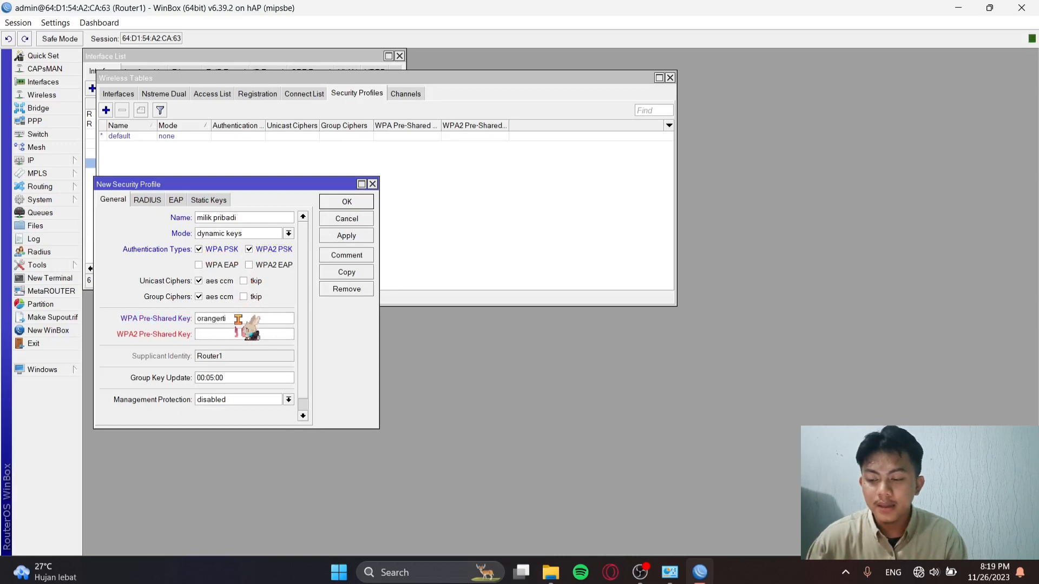
click(232, 335)
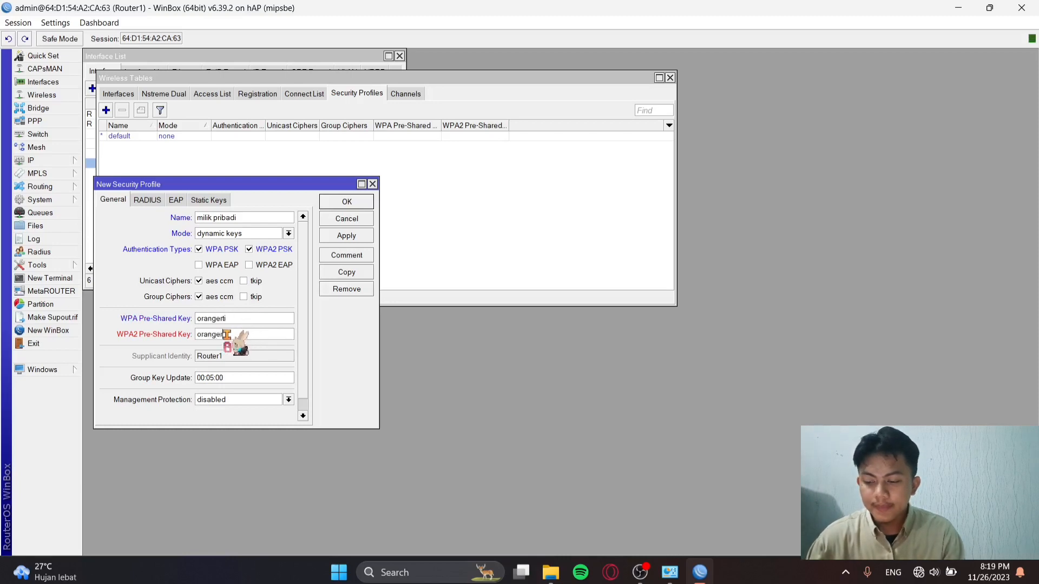
click(242, 399)
click(243, 412)
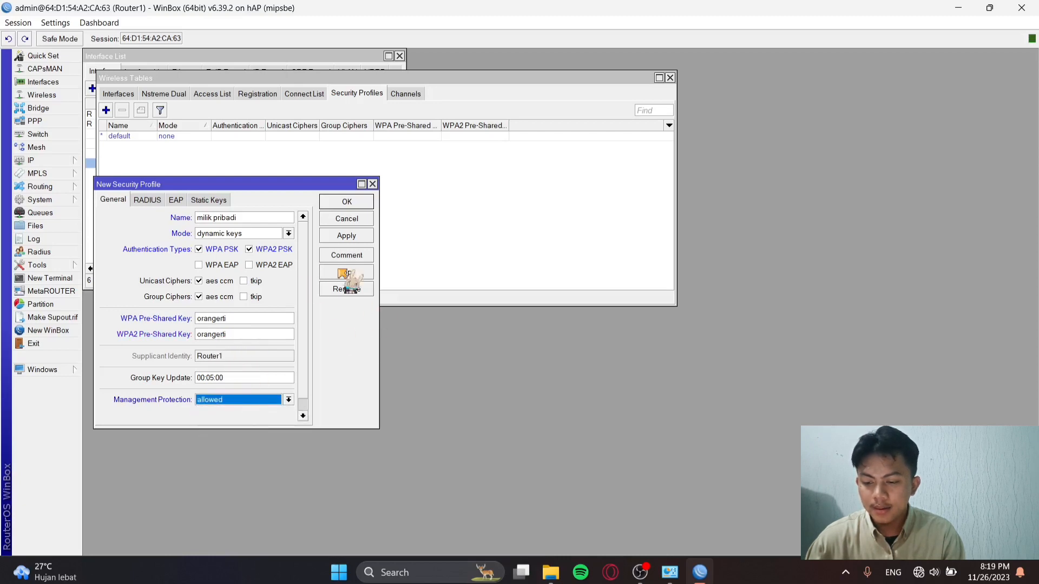
click(345, 237)
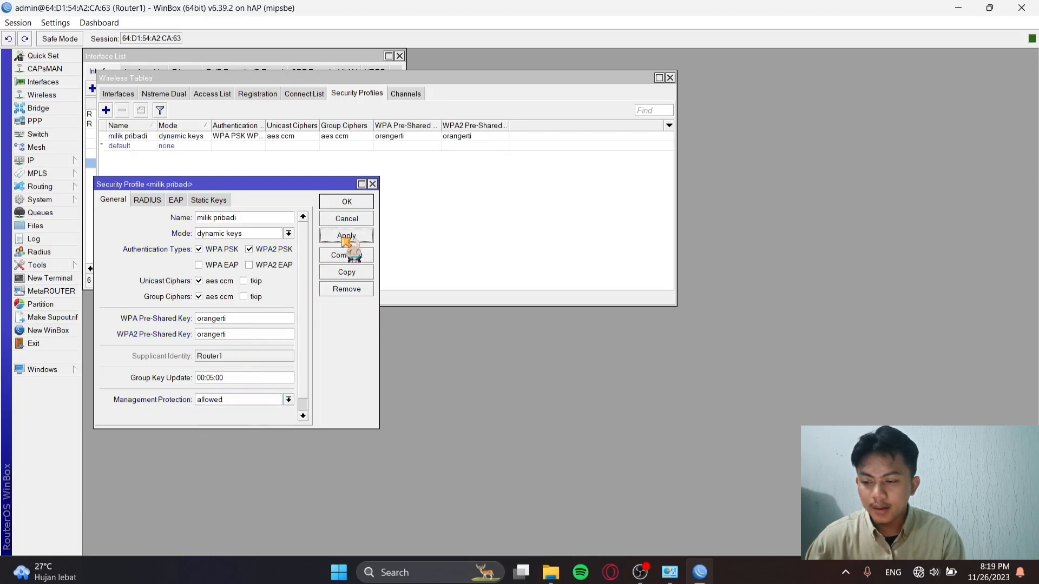
click(355, 201)
Step: Set wlan1 to station pseudobridge mode with SSID 'milik pribadi'
click(670, 77)
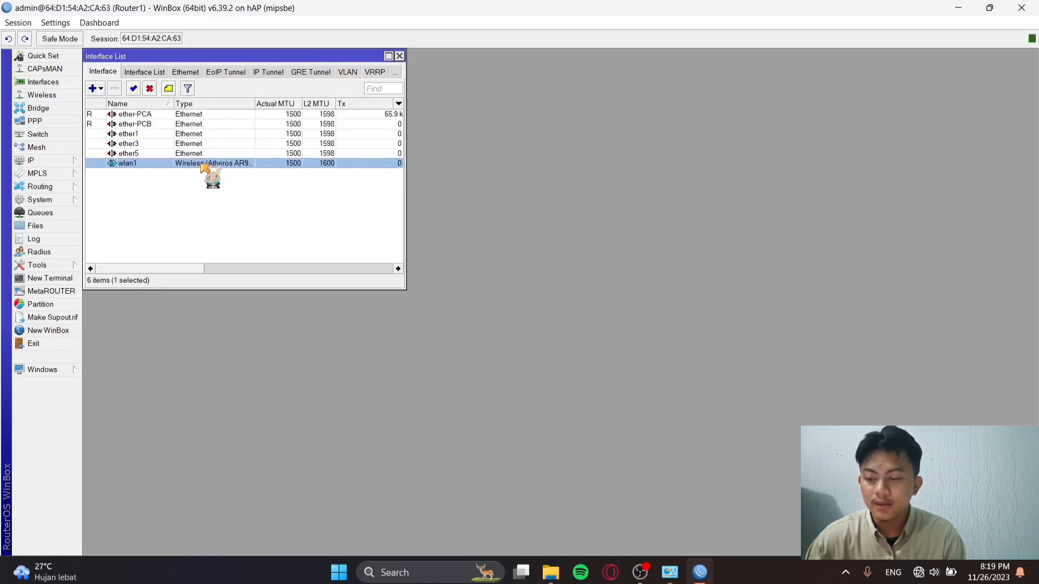
drag(373, 56, 373, 79)
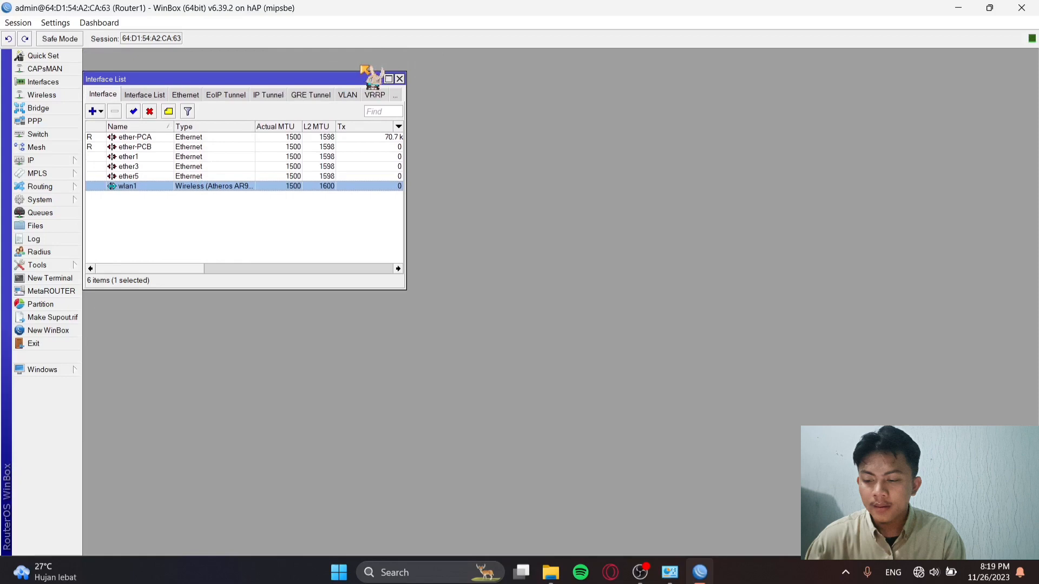
double_click(233, 186)
click(368, 91)
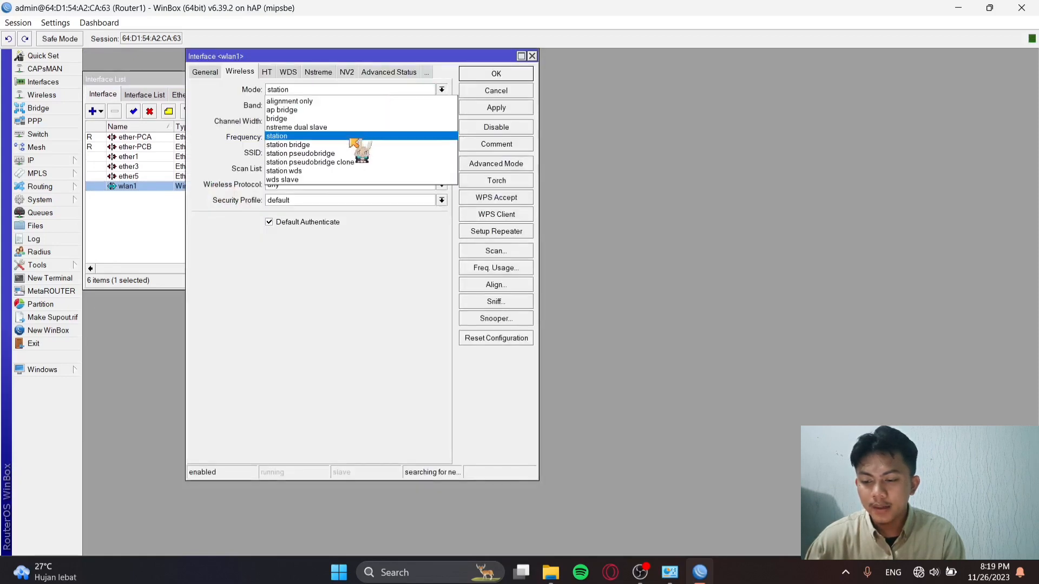
click(350, 153)
click(325, 155)
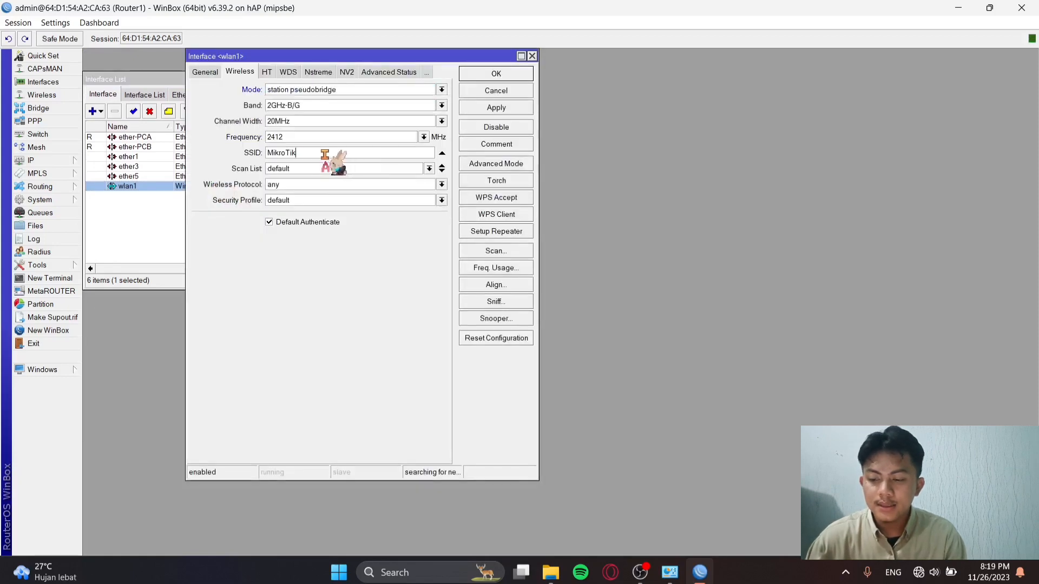
key(BackSpace)
key(BackSpace)
key(BackSpace)
key(BackSpace)
key(BackSpace)
key(BackSpace)
key(BackSpace)
text(milik pribadi)
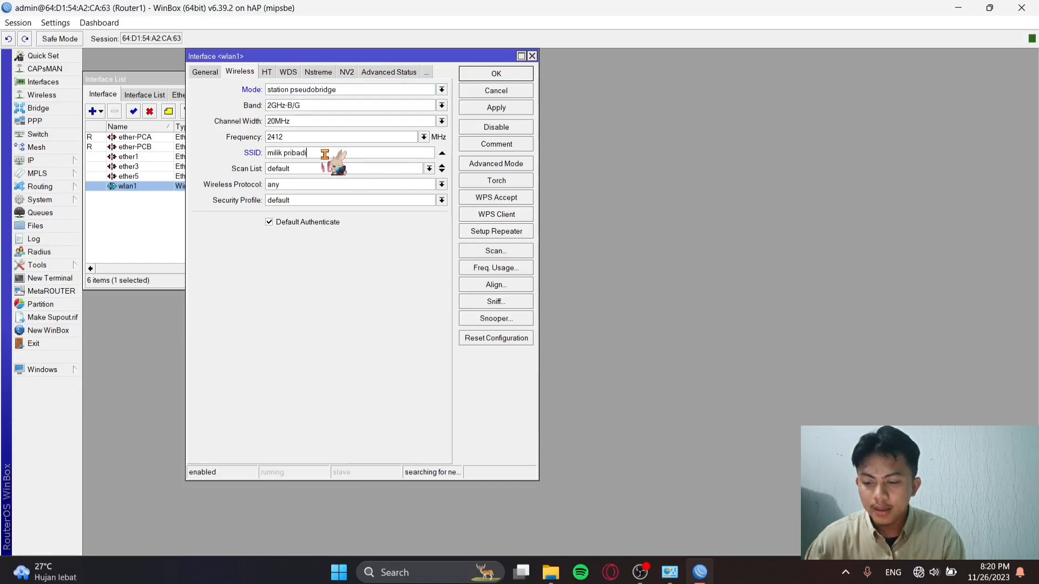
Step: Give wlan1 band 2GHz-B/G/N and security profile milik pribadi, and apply
click(336, 105)
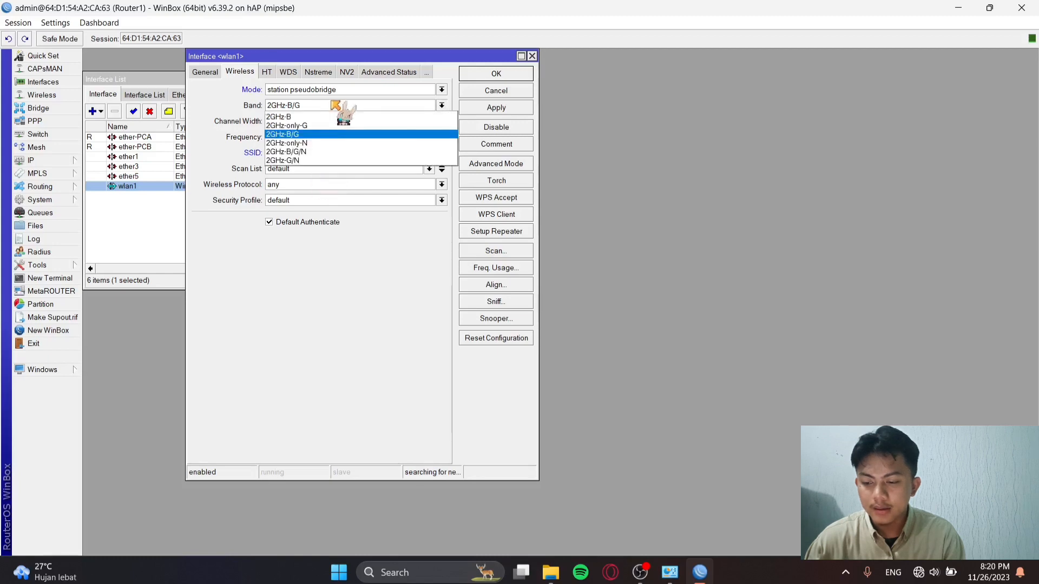
click(335, 152)
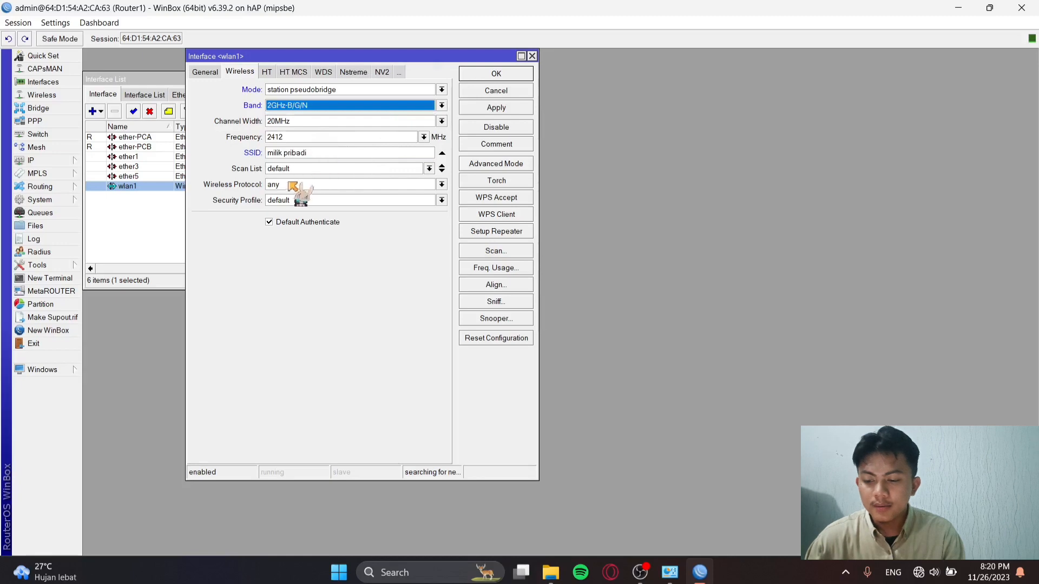
click(296, 200)
click(311, 221)
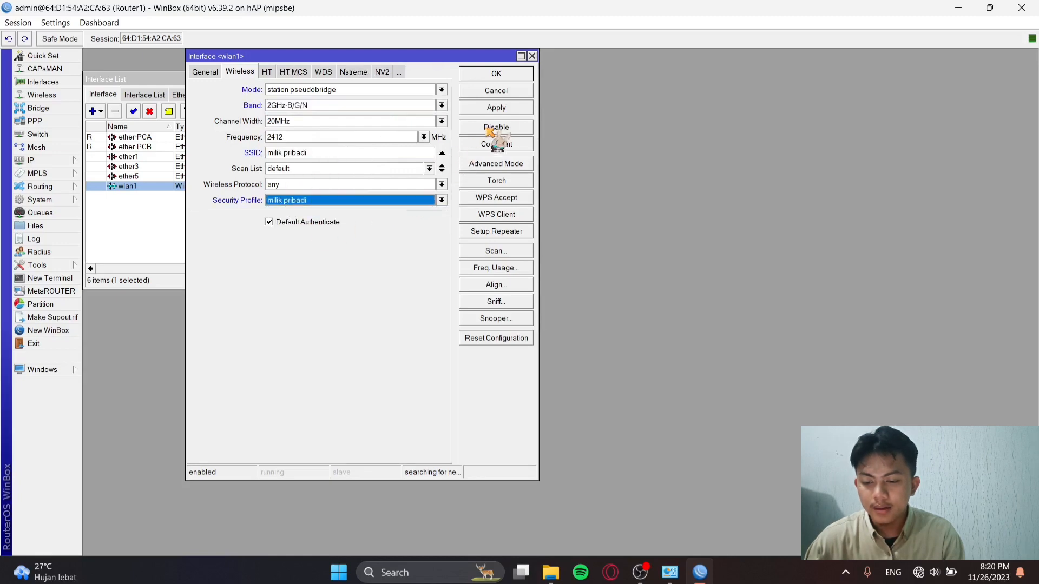
click(495, 108)
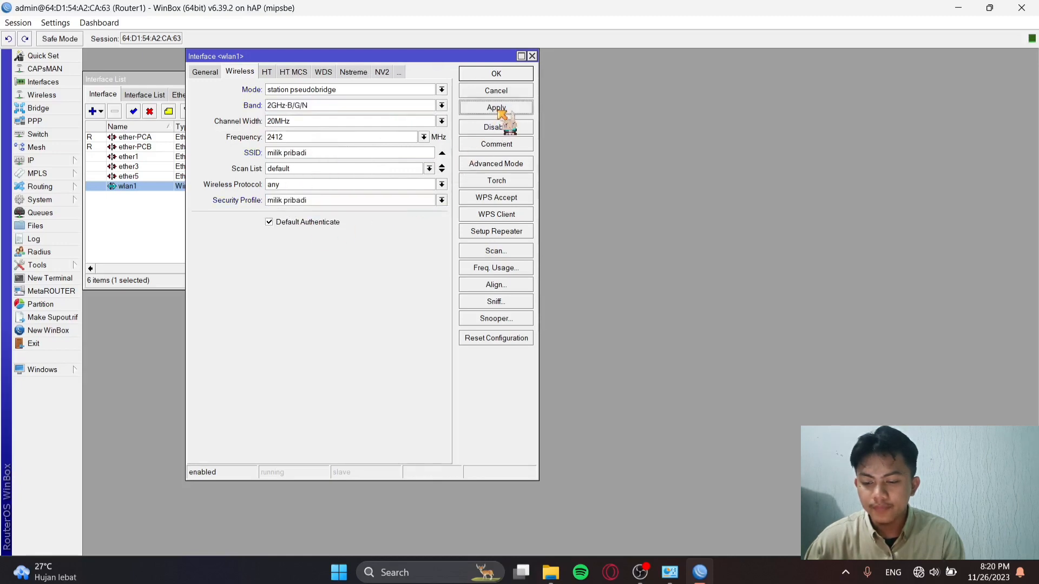
Step: Scan for access points and connect wlan1 to the milik pribadi network
click(496, 251)
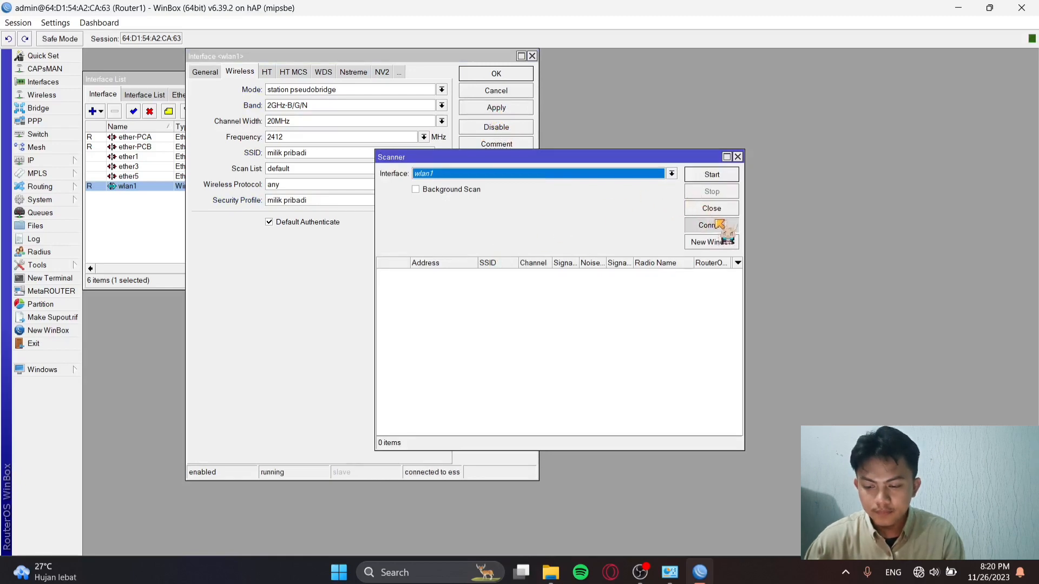
click(710, 175)
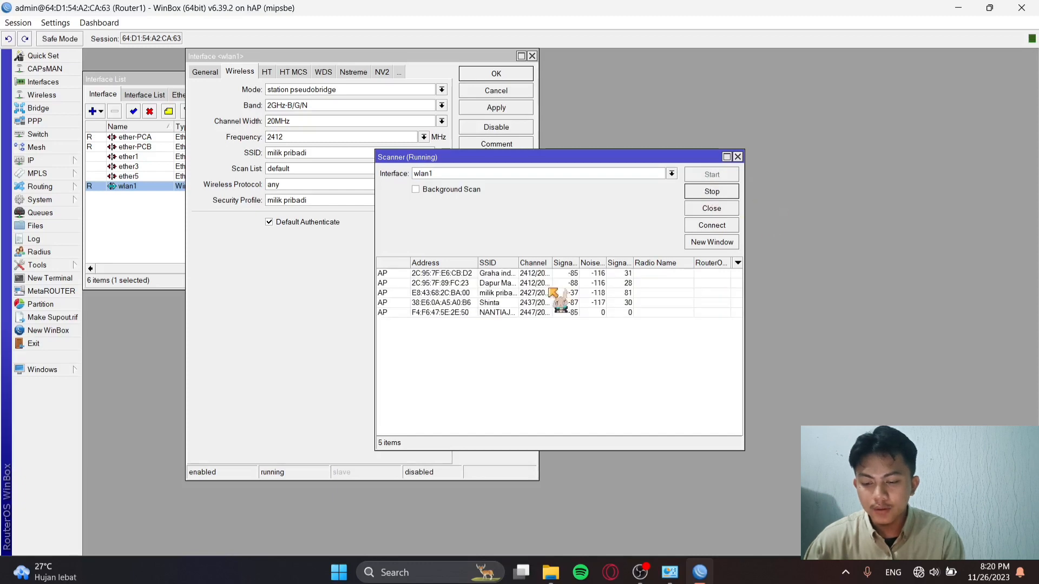
click(541, 293)
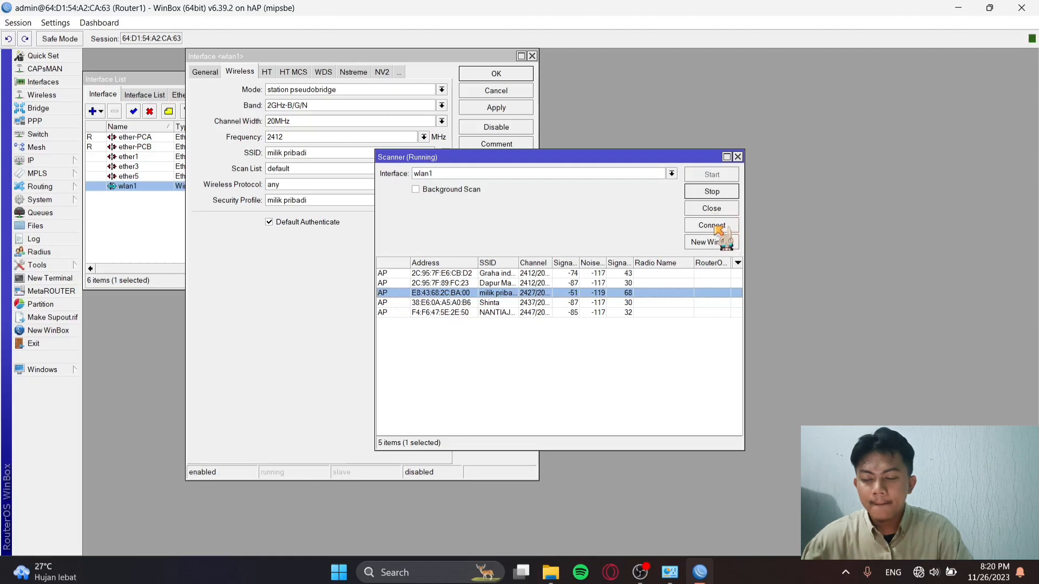
click(711, 225)
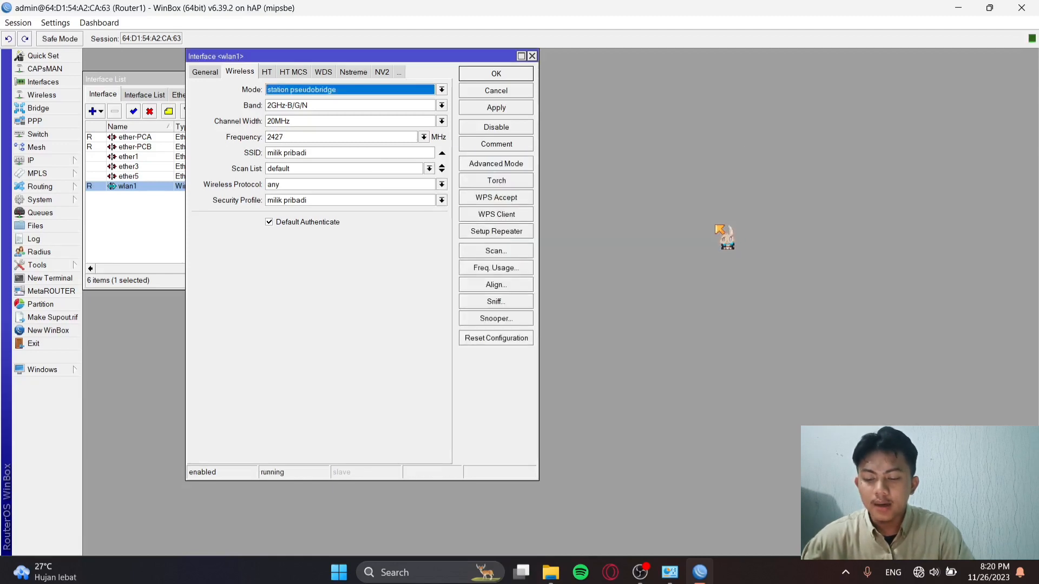
Step: Confirm the wlan1 settings, then start and abandon a DHCP client without choosing an interface
click(521, 74)
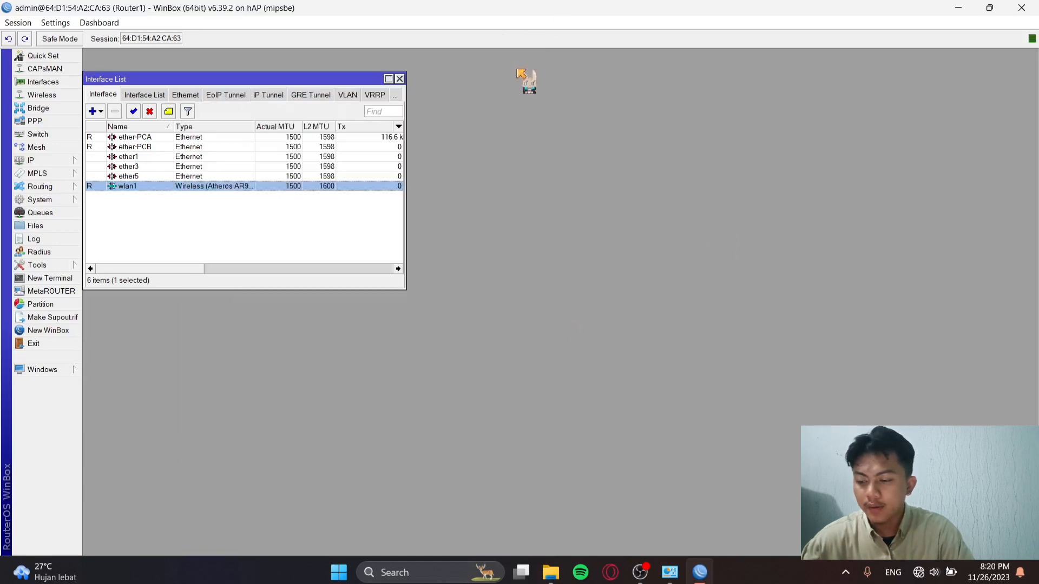
click(51, 161)
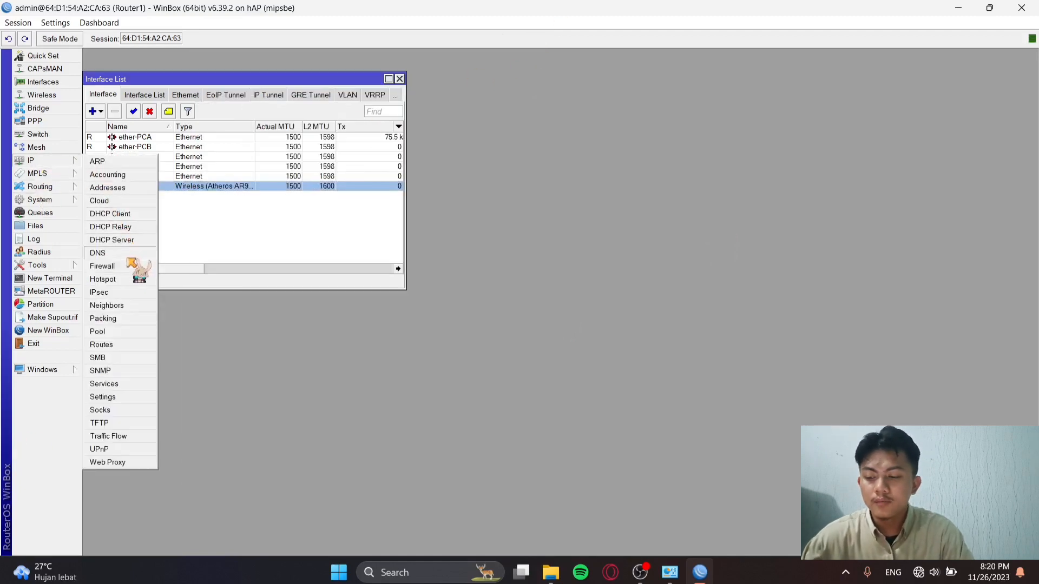
click(135, 214)
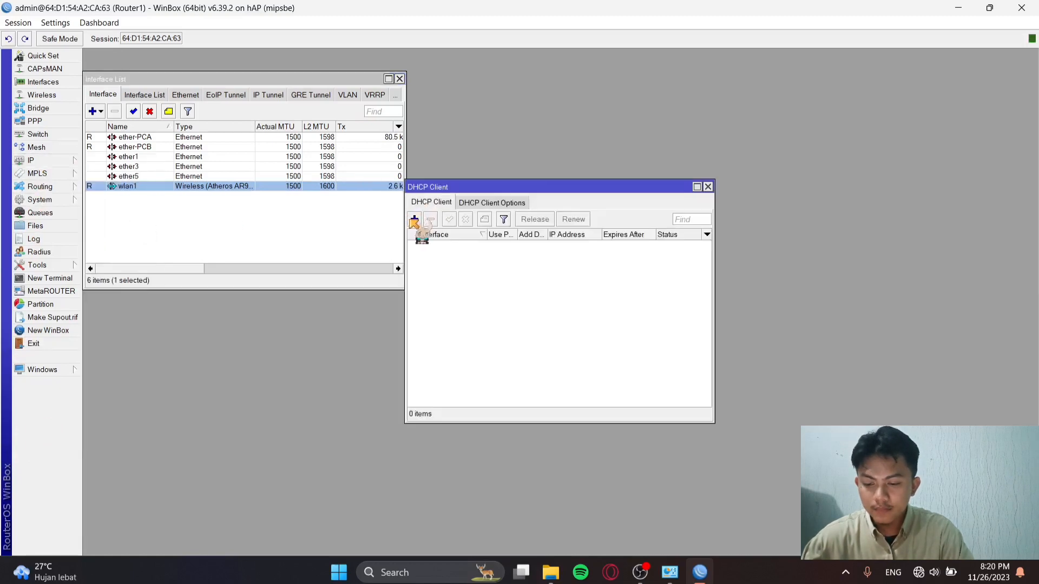
click(414, 219)
click(552, 238)
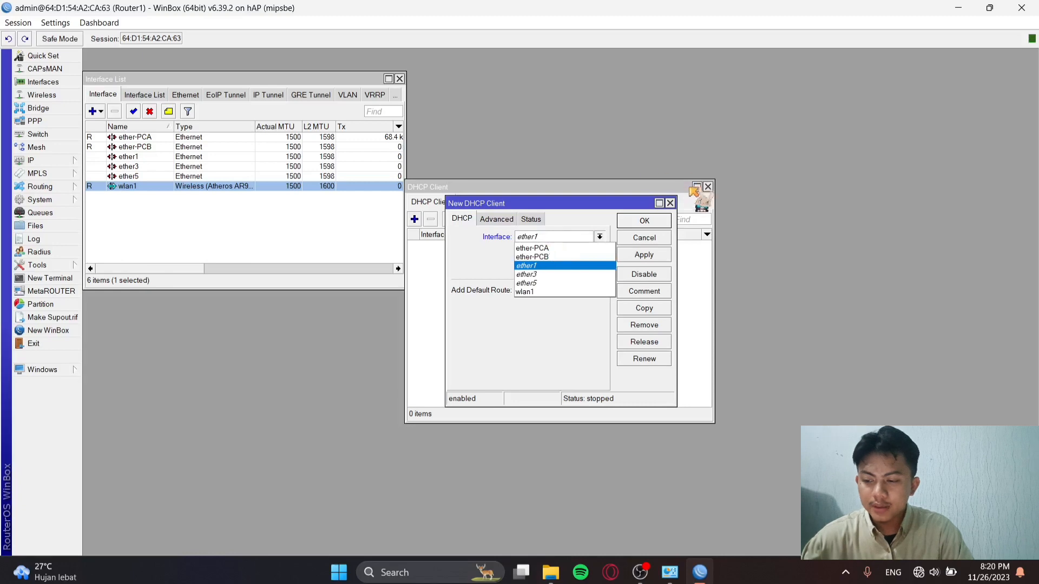
click(671, 204)
click(670, 202)
click(707, 187)
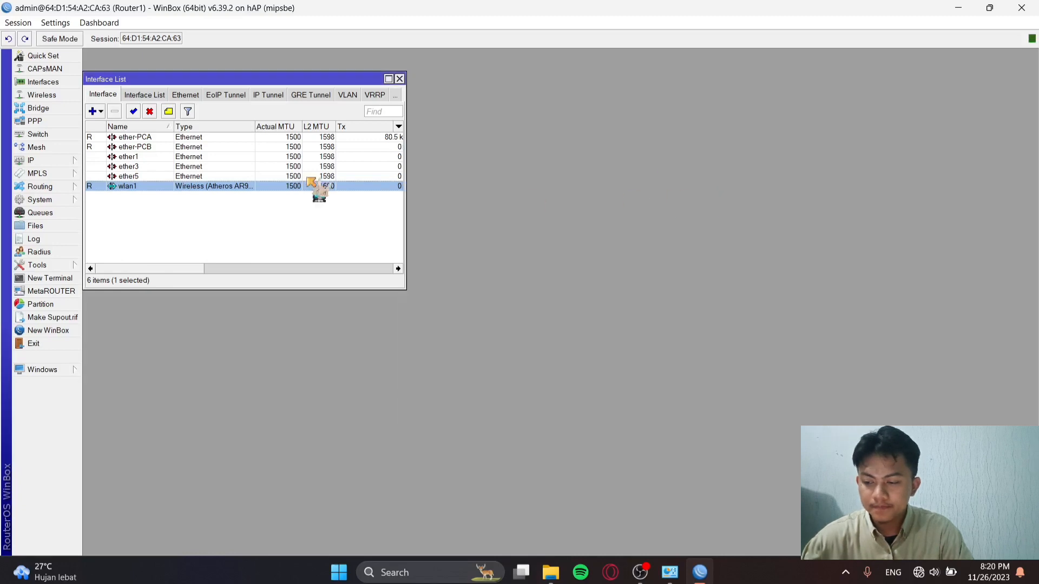
Step: Create a new bridge named bridge-lan
click(38, 108)
click(106, 102)
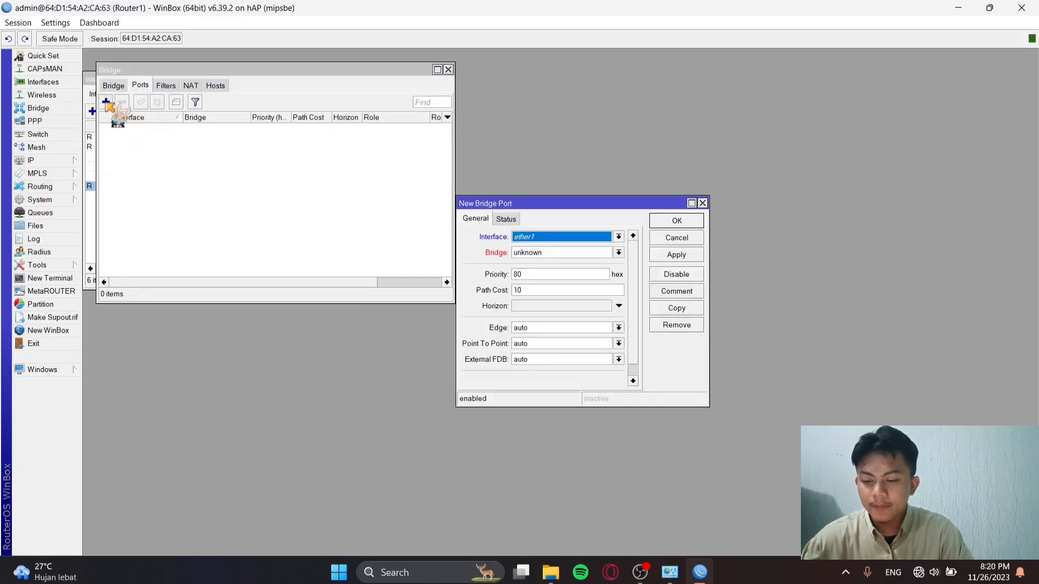
click(702, 202)
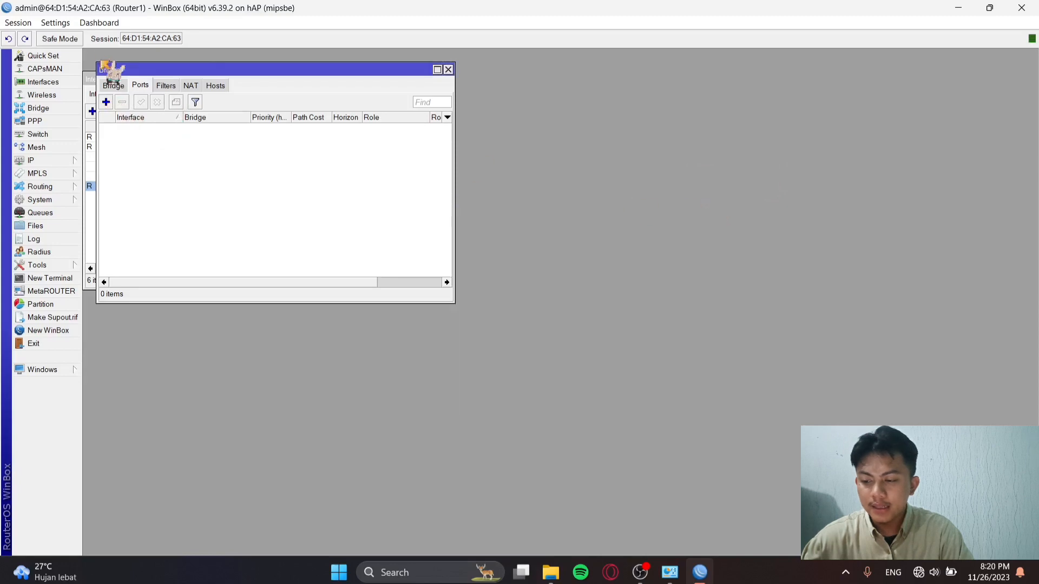
click(113, 85)
click(106, 102)
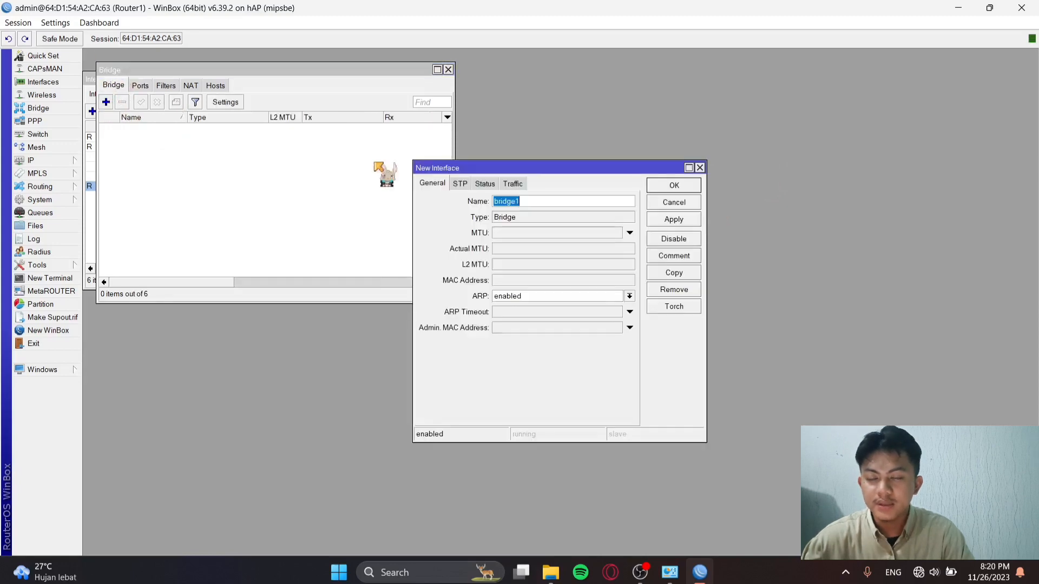
click(531, 199)
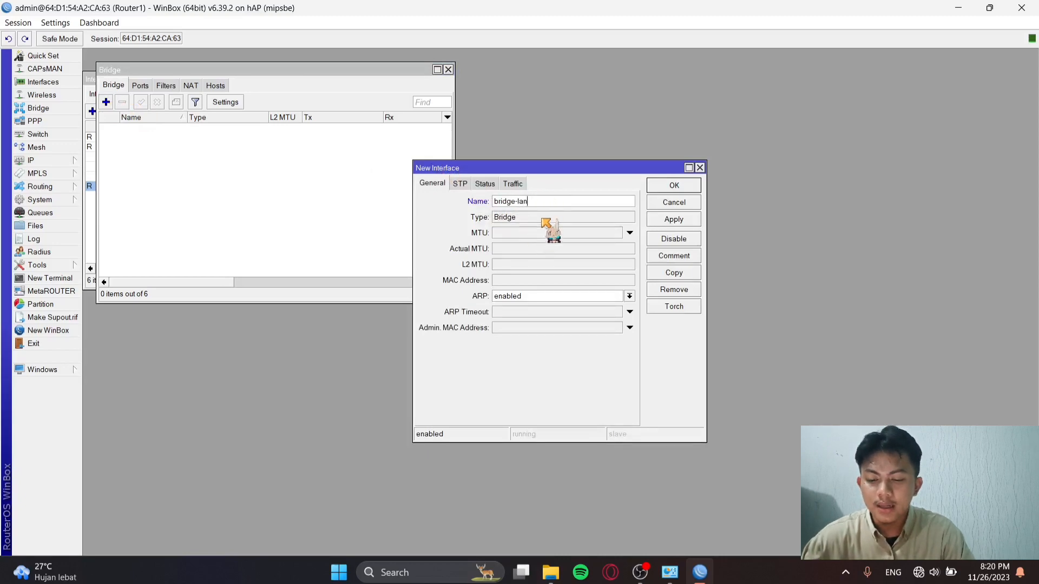
click(672, 221)
click(674, 185)
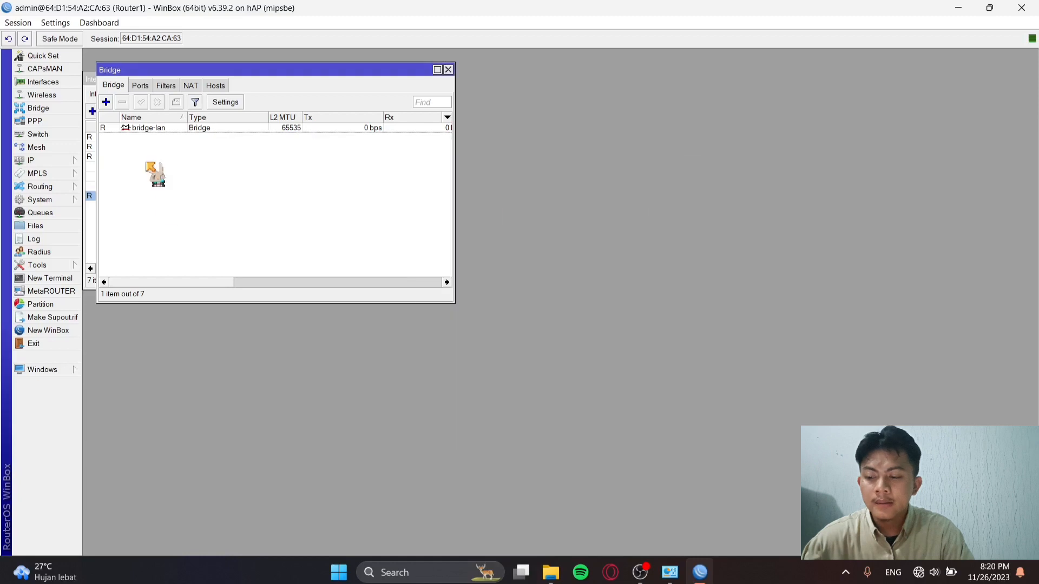
Step: Add ether-PCB and wlan1 as ports of bridge-lan and close the Bridge window
click(140, 85)
click(106, 102)
click(558, 239)
click(557, 257)
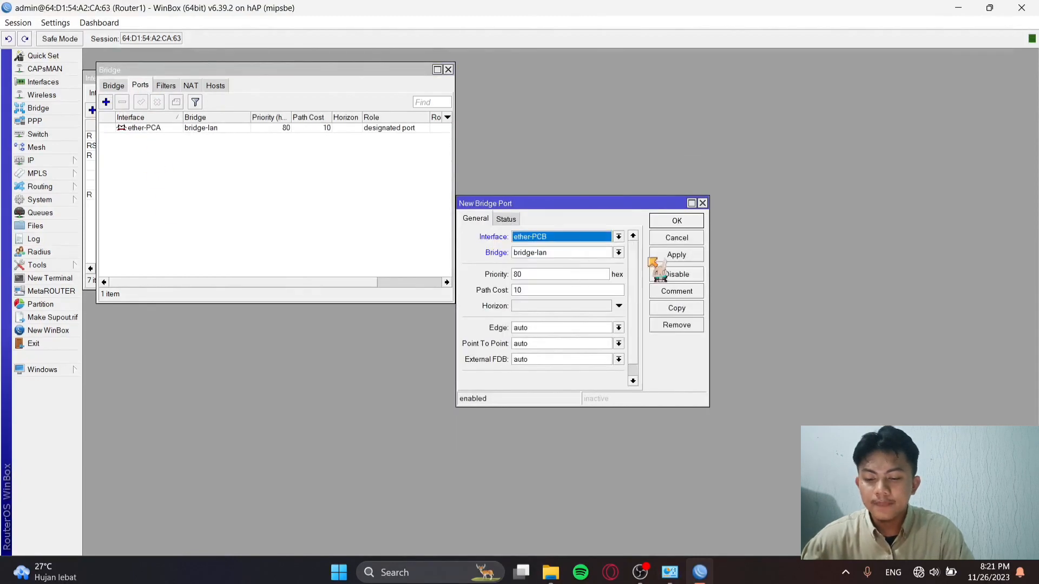
click(677, 254)
click(676, 221)
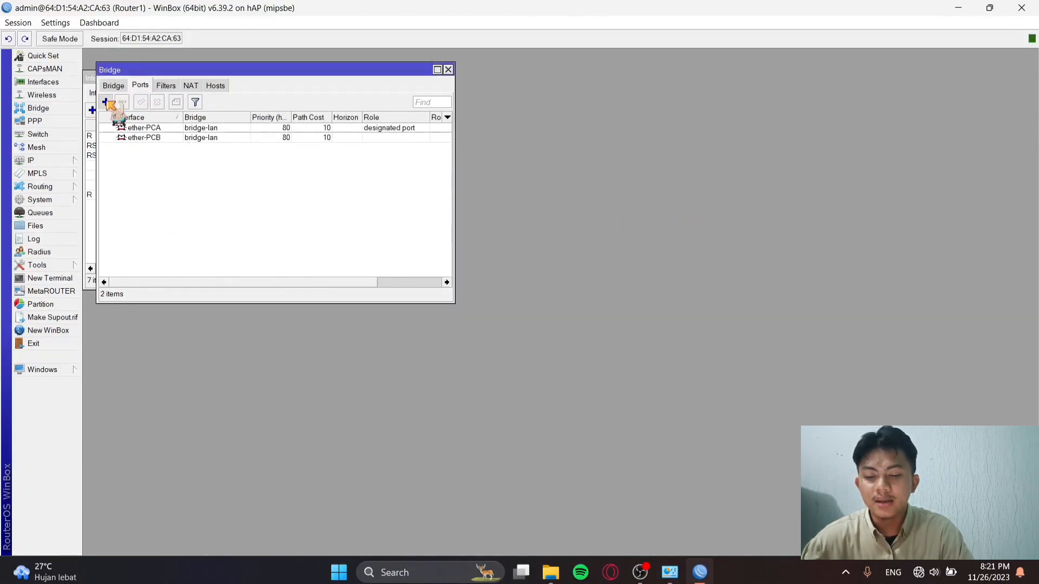
click(106, 102)
click(557, 237)
click(555, 291)
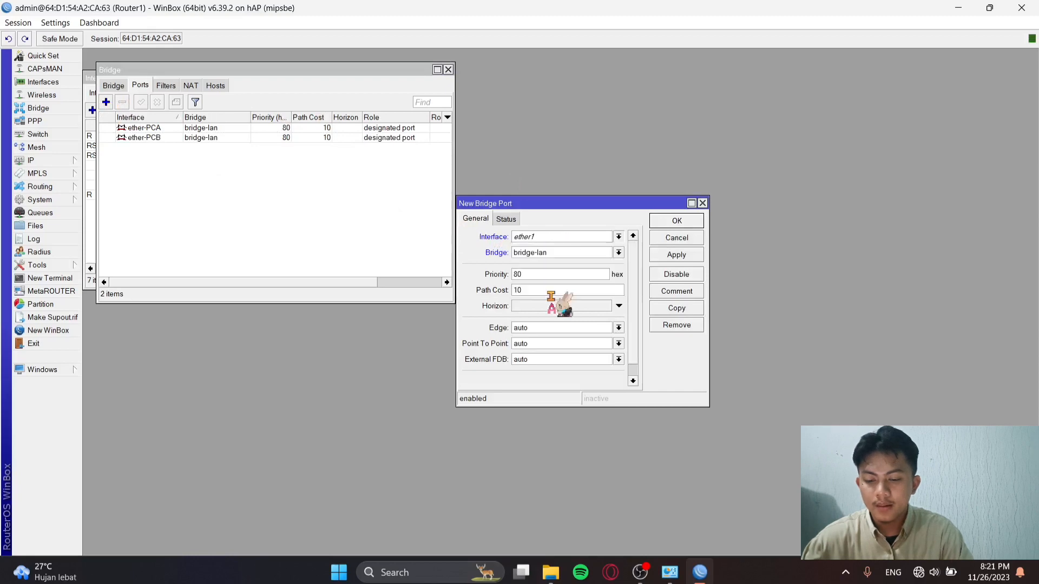
click(686, 255)
click(683, 220)
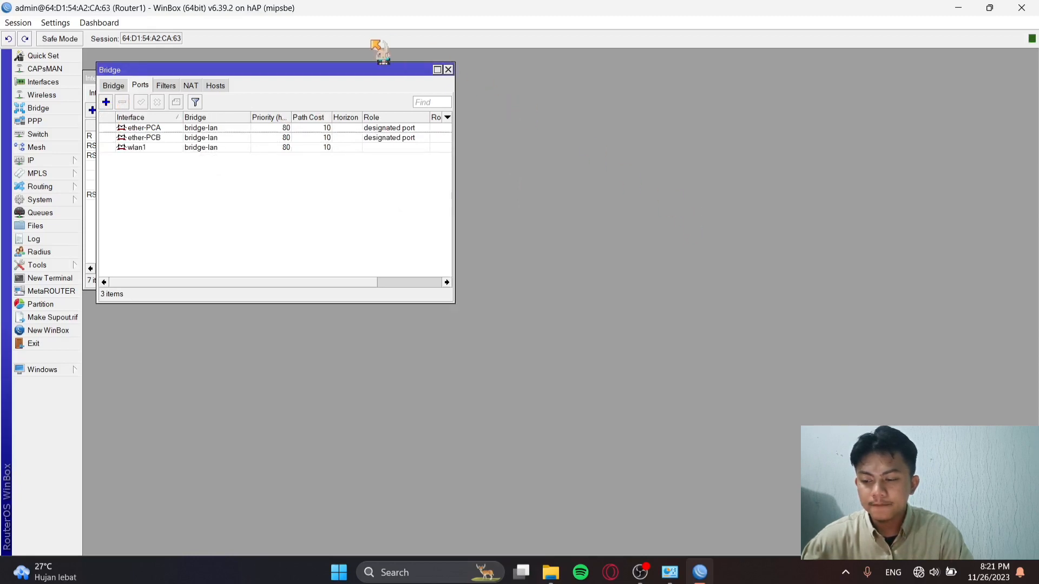
click(448, 69)
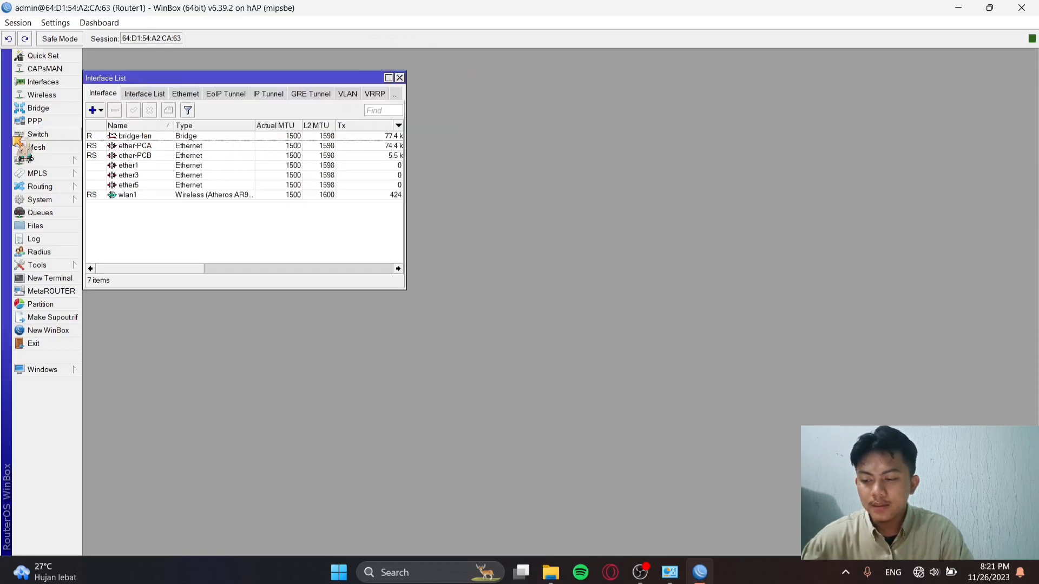
Step: Add a DHCP client on interface bridge-lan, then close the DHCP Client and Interface List windows
click(41, 161)
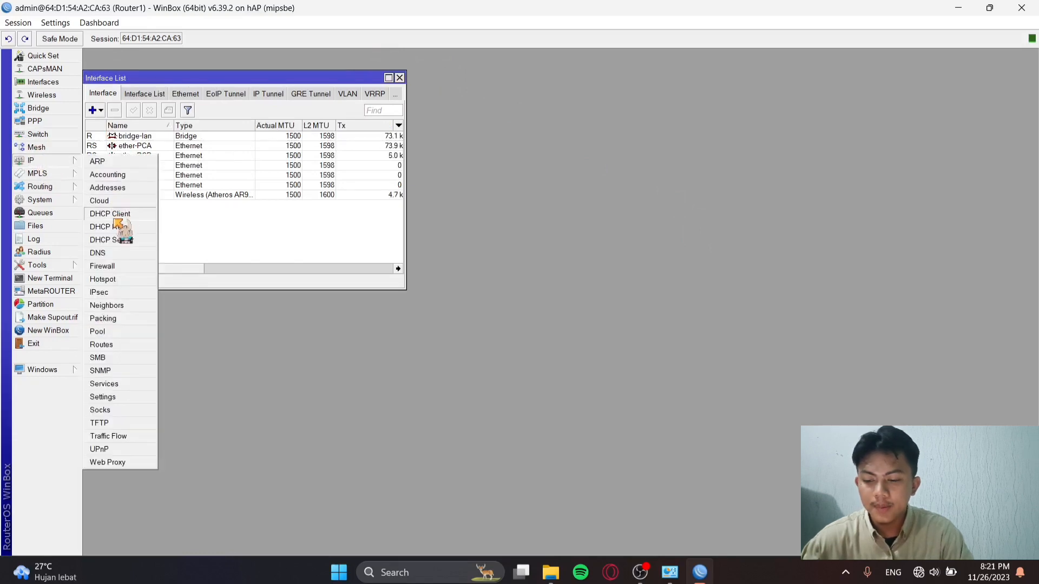
click(118, 215)
click(415, 220)
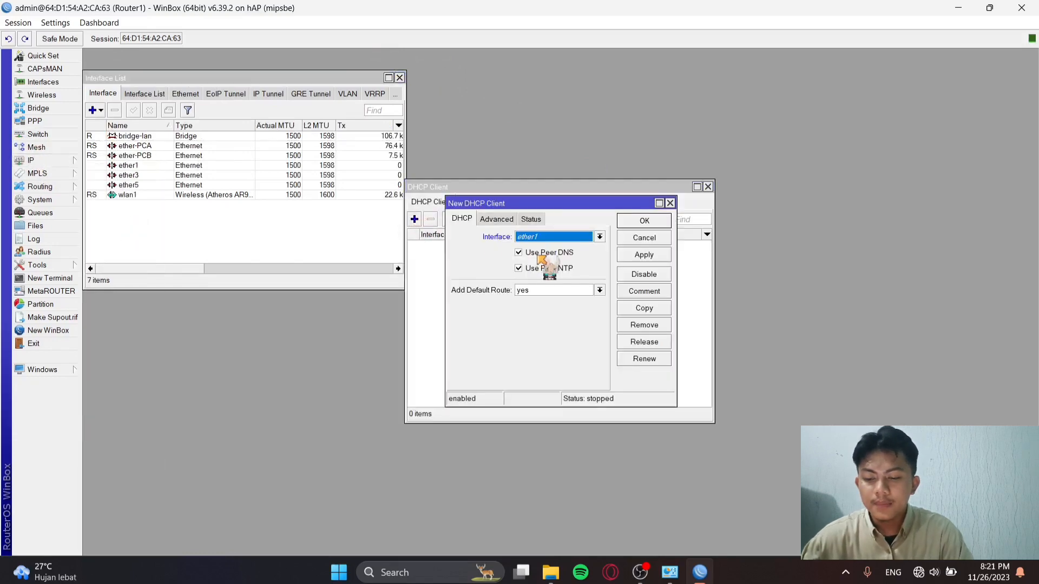
click(566, 239)
click(559, 249)
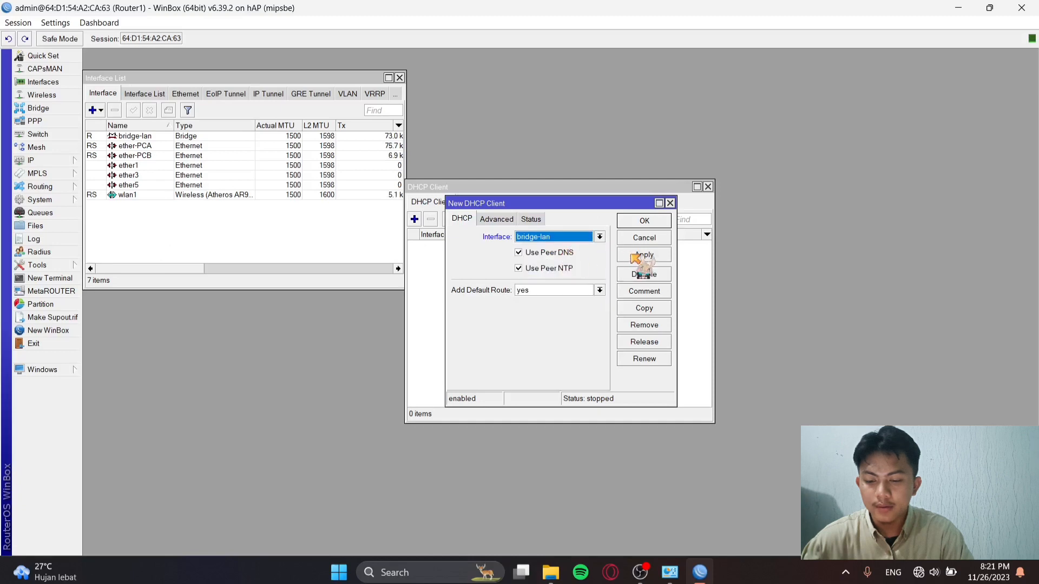
click(644, 255)
click(643, 220)
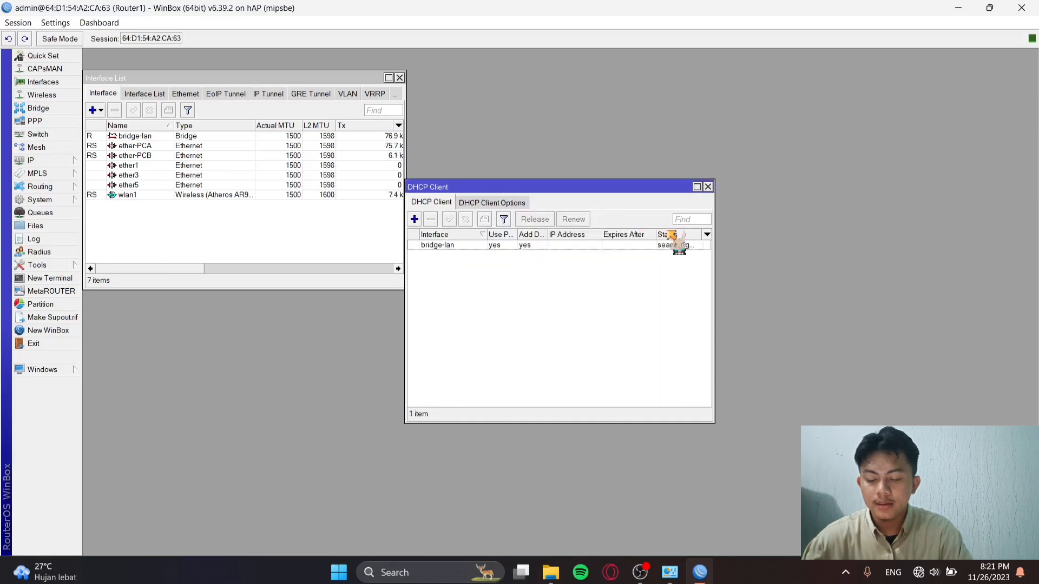
click(708, 187)
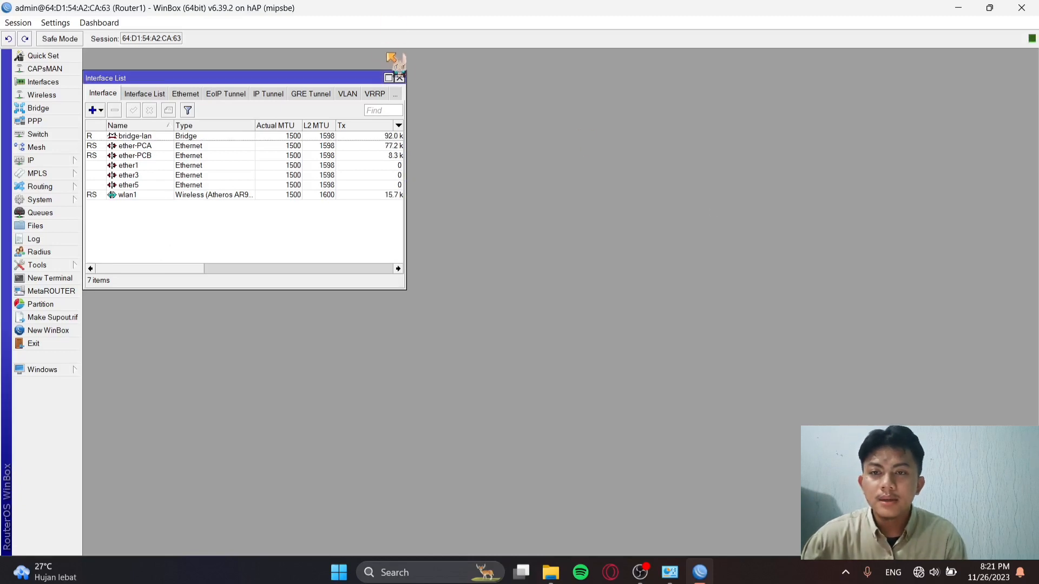
click(399, 79)
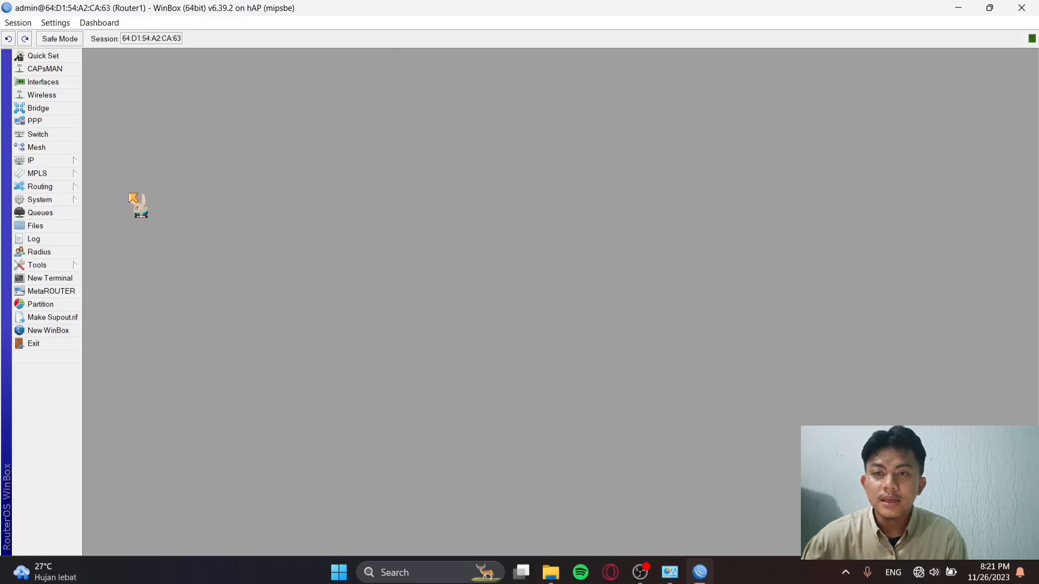
Step: Set the router's DNS server to 8.8.8.8 with remote requests allowed
click(51, 161)
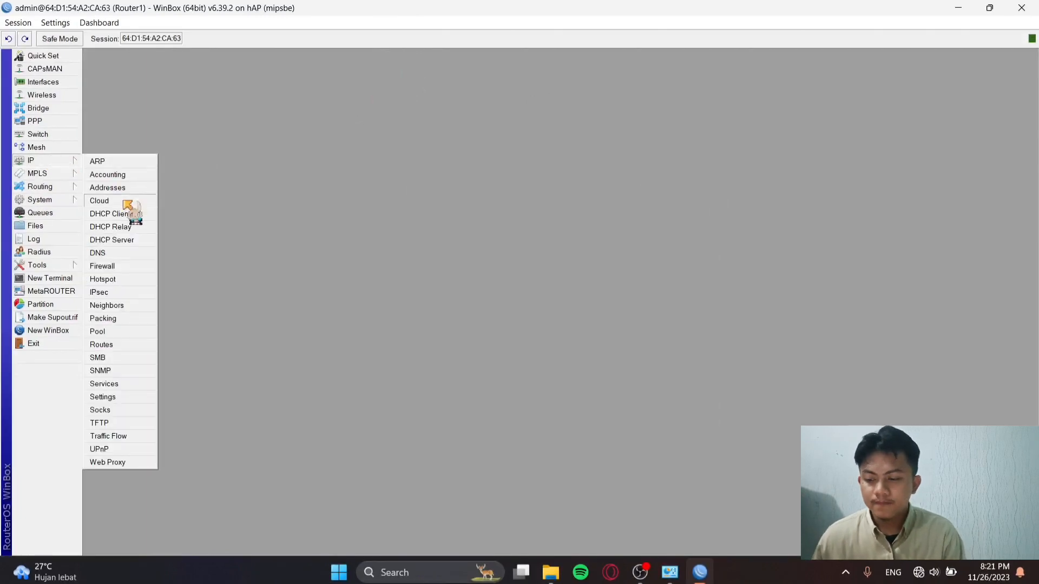
click(128, 253)
double_click(563, 215)
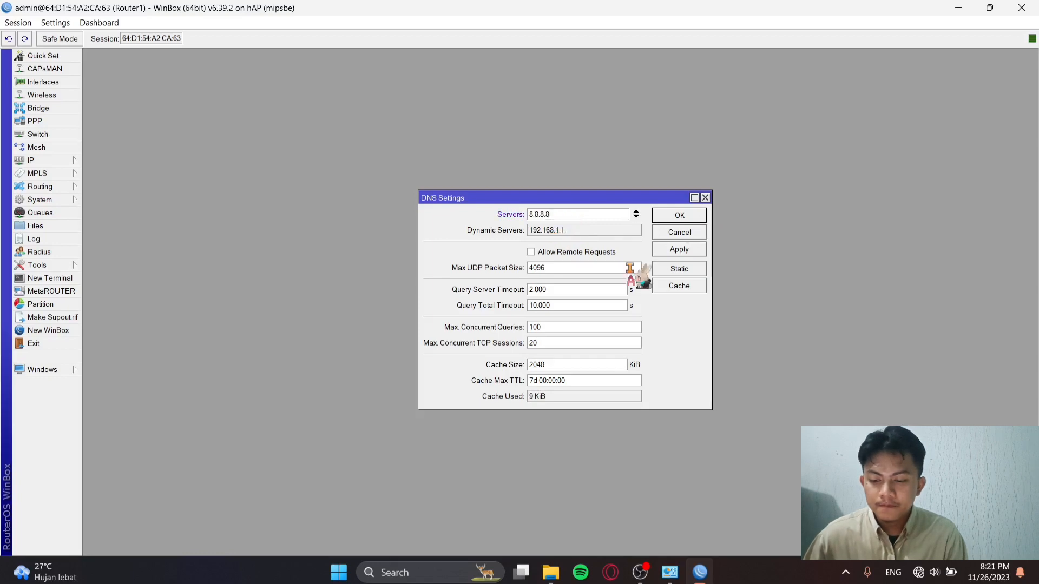
click(536, 252)
click(683, 249)
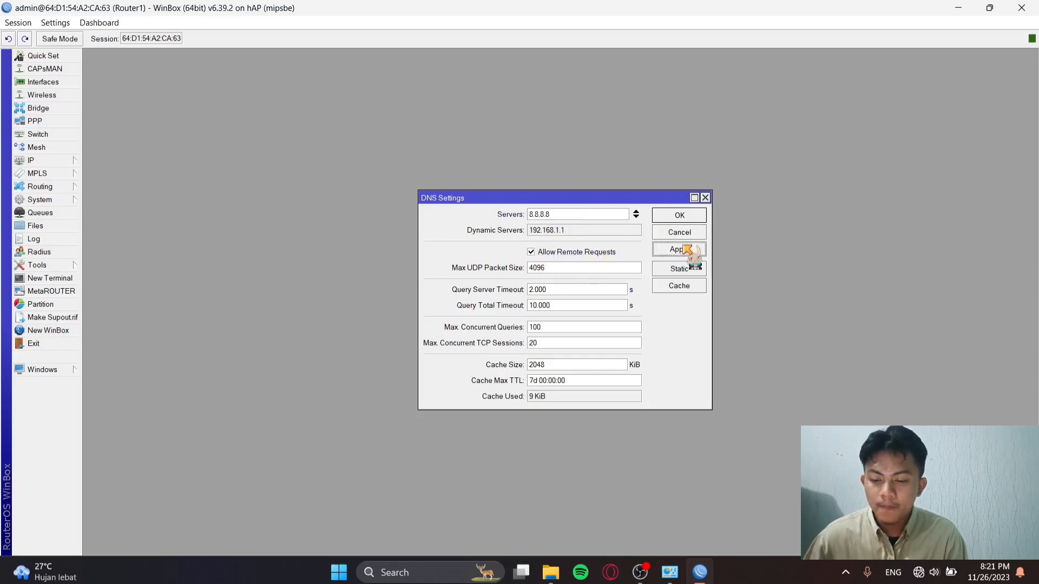
click(679, 216)
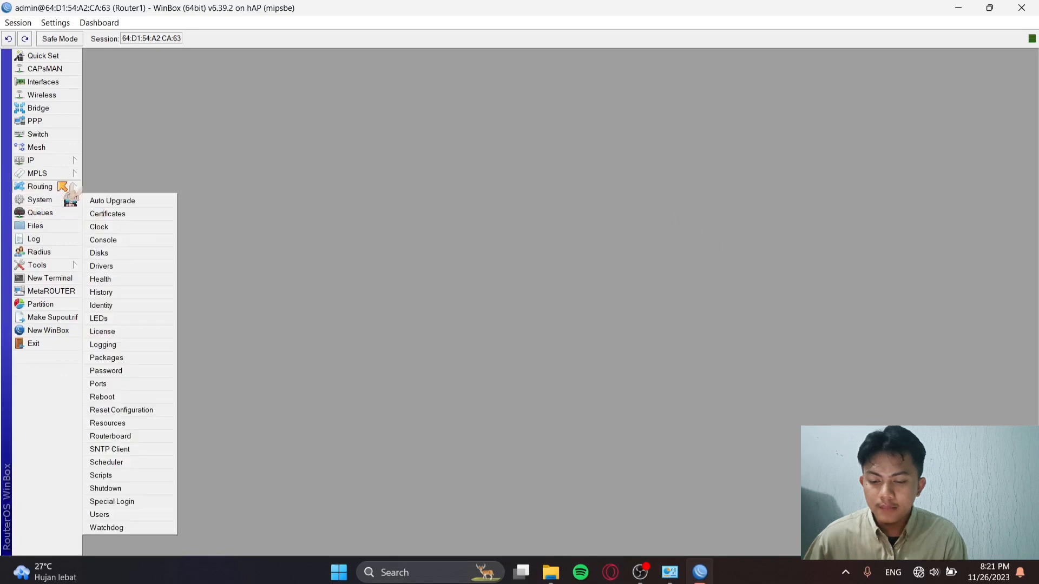
Step: Add a new NAT rule with out-interface bridge-lan
mouse_move(67, 161)
click(122, 265)
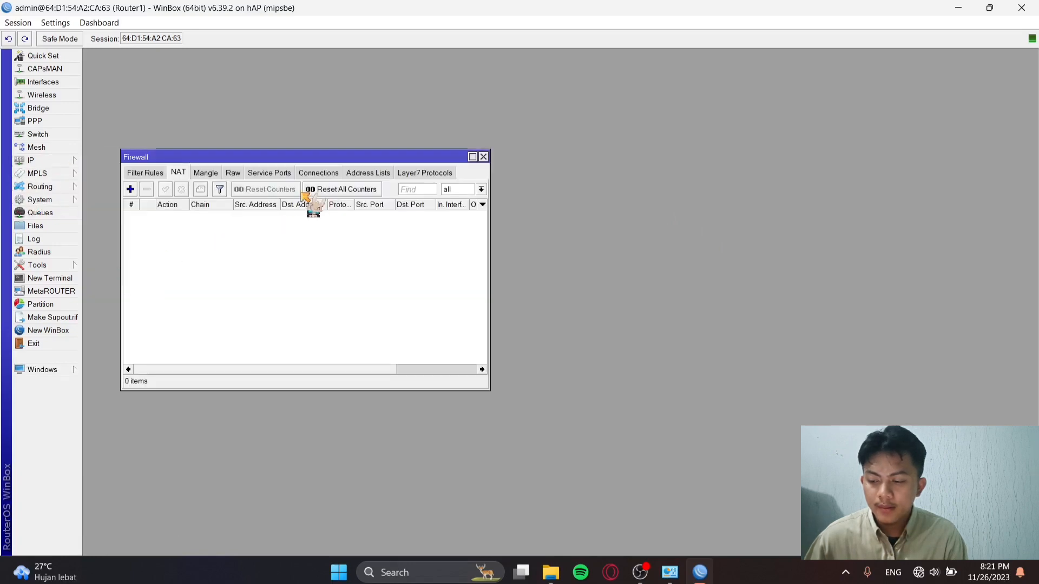
click(131, 190)
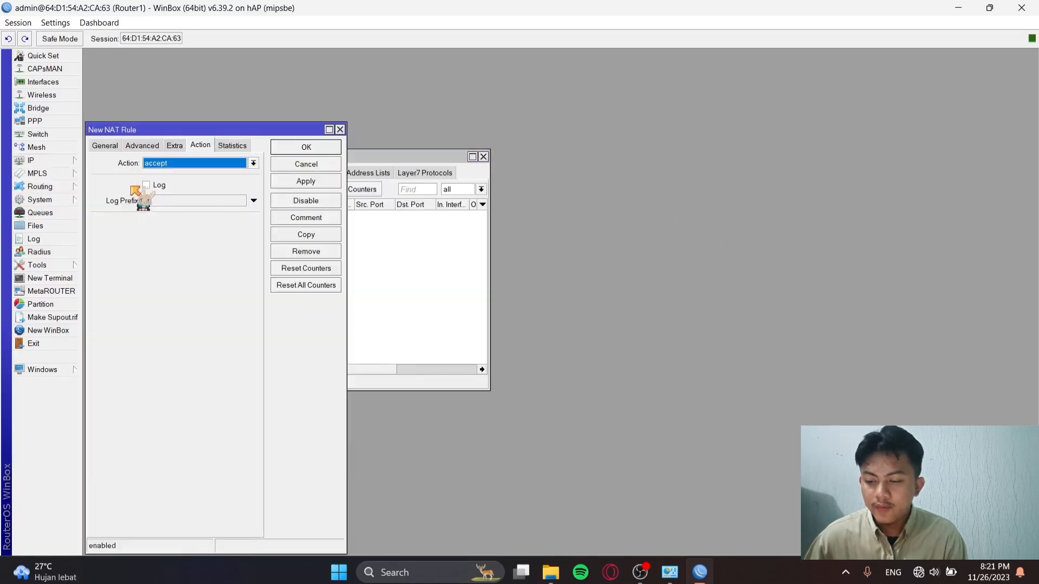
click(118, 146)
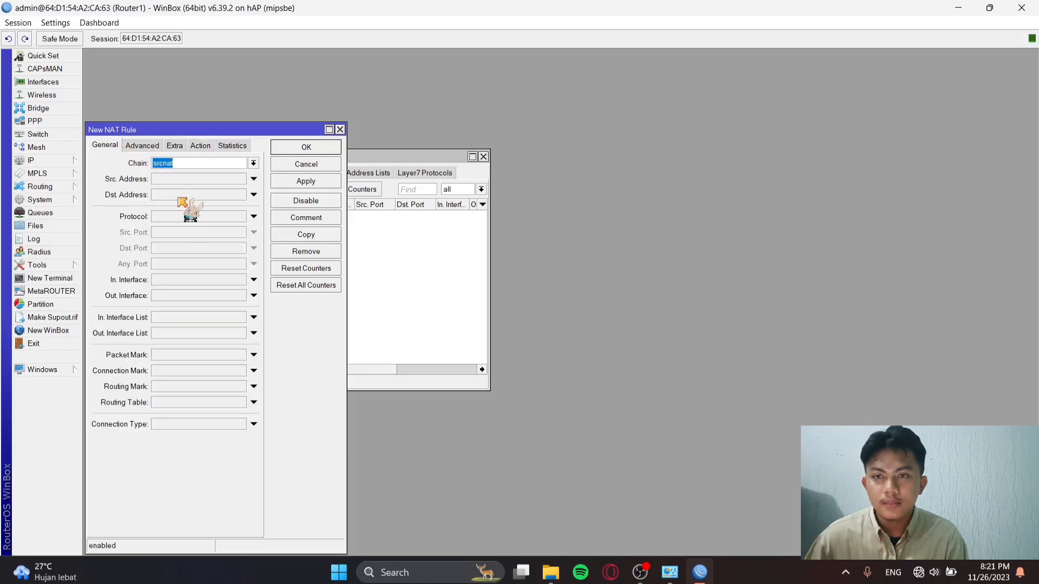
click(178, 297)
click(241, 295)
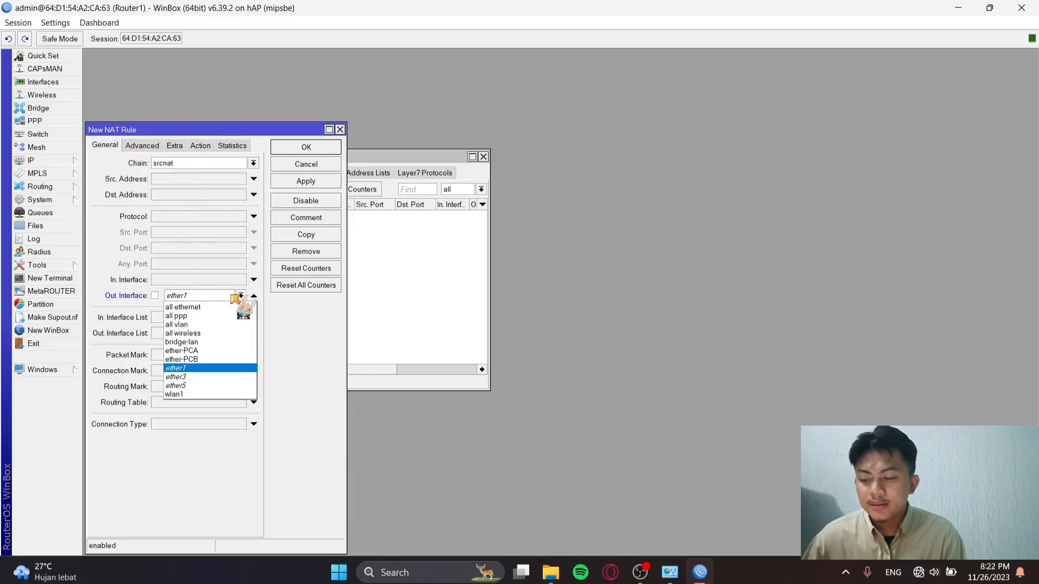
click(217, 342)
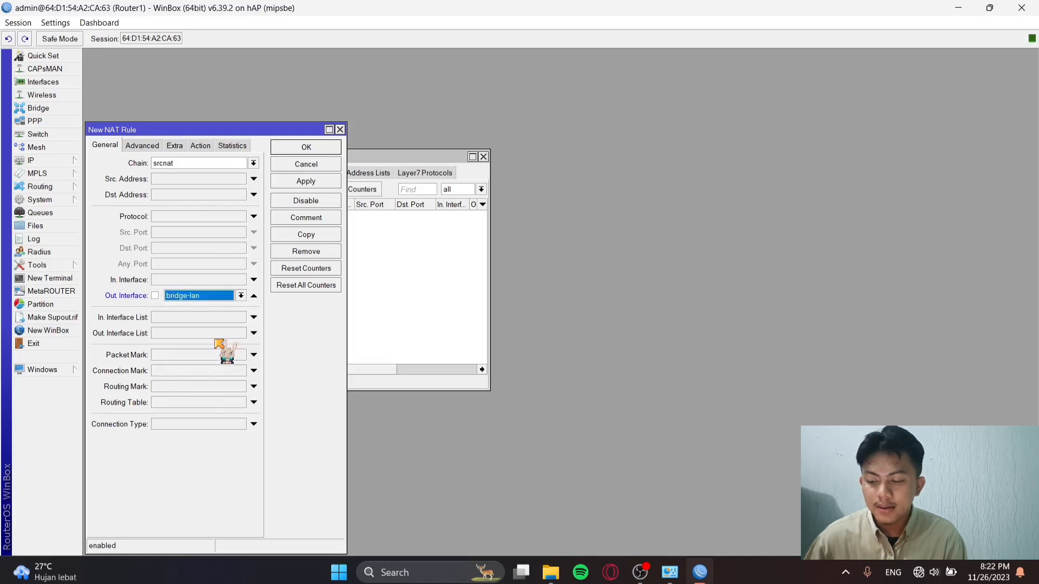
Step: Set the rule's action to masquerade, save it, and close the Firewall window
click(201, 145)
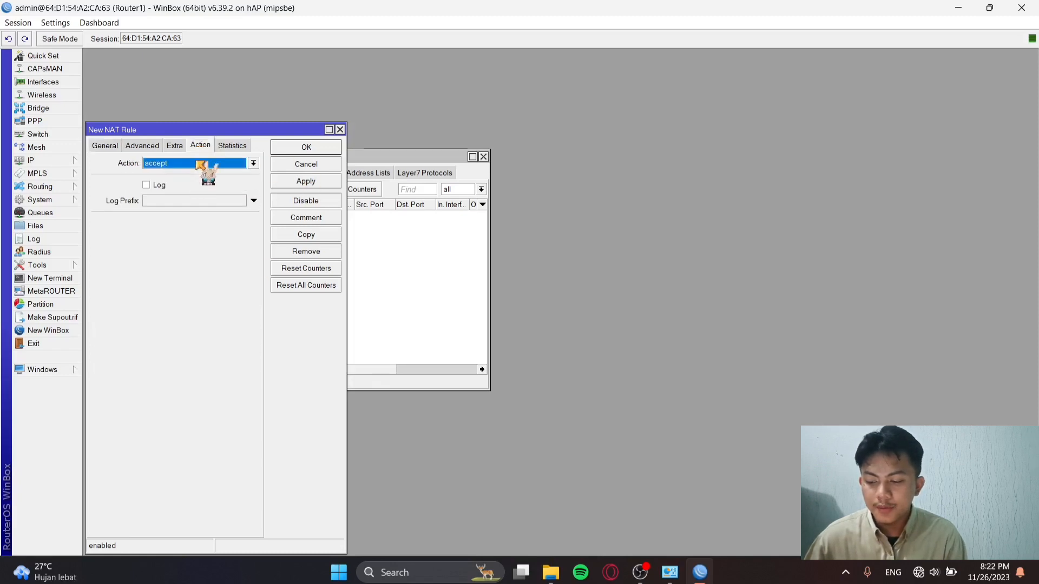
click(204, 164)
click(209, 227)
click(305, 181)
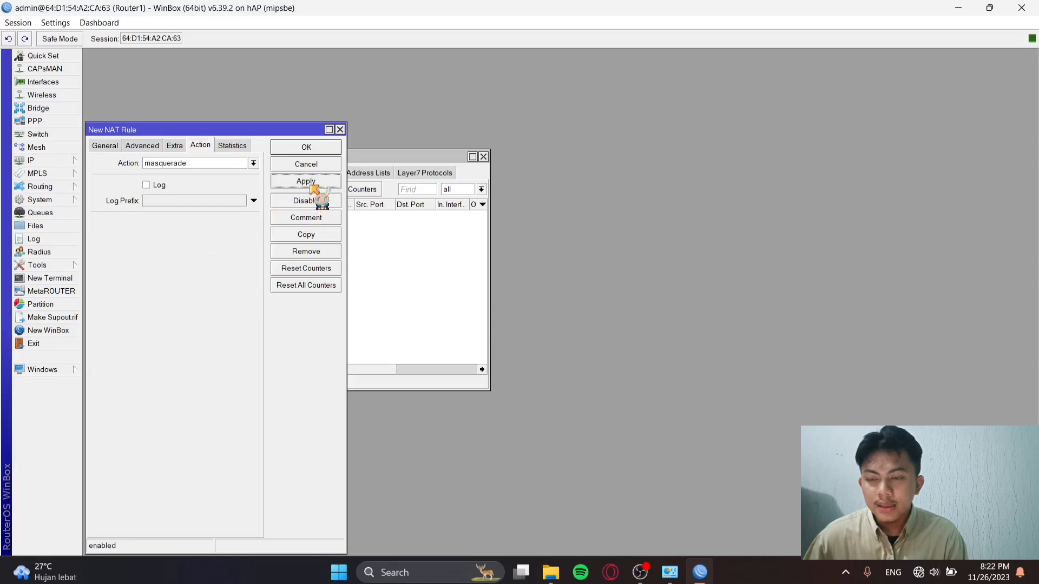
click(306, 147)
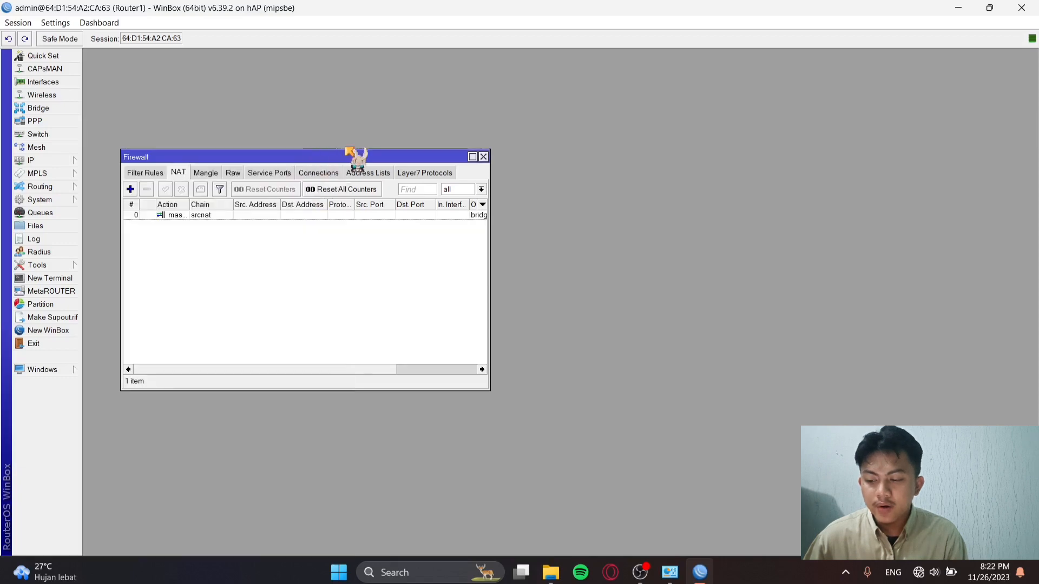
click(483, 157)
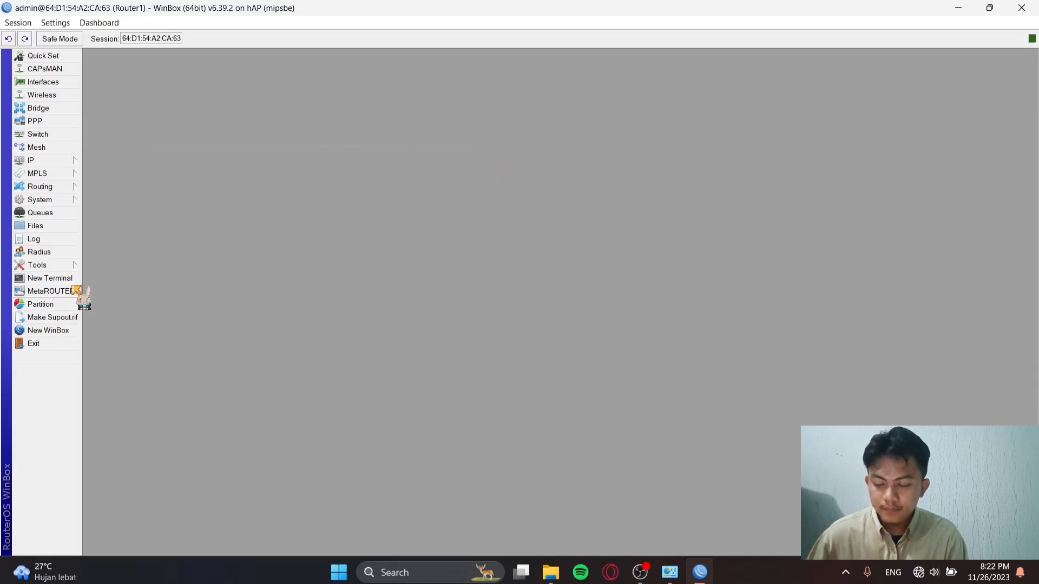
Step: In a new router terminal, ping google.com and stop it after four replies with 0% loss
click(50, 278)
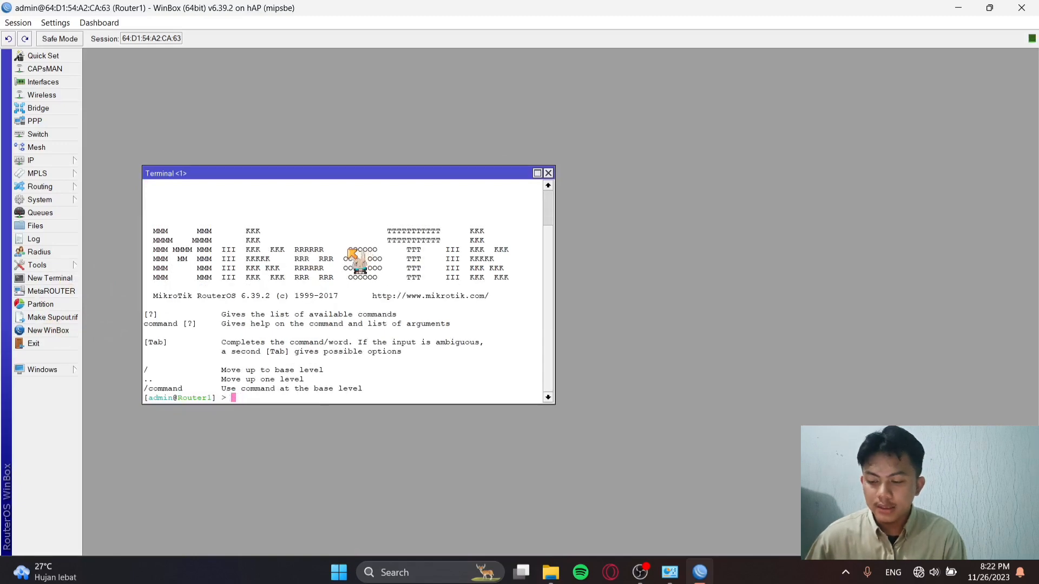
text(ping )
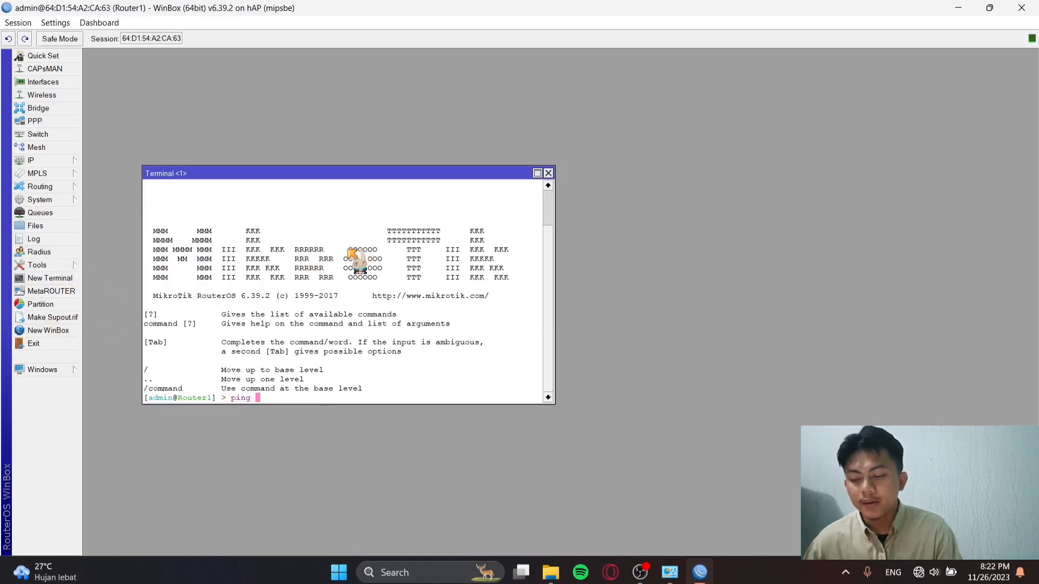
text(google.com)
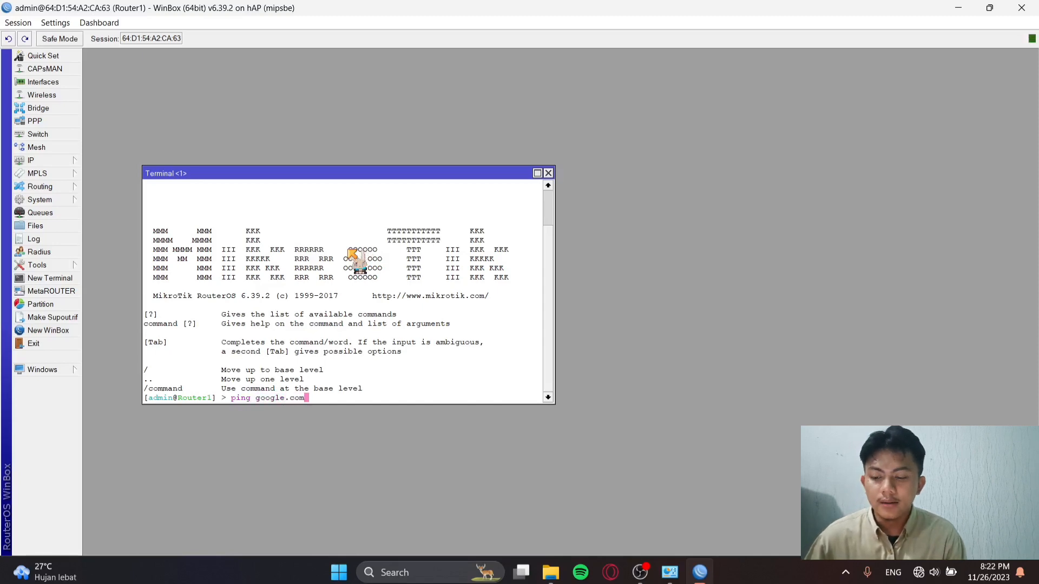
key(Return)
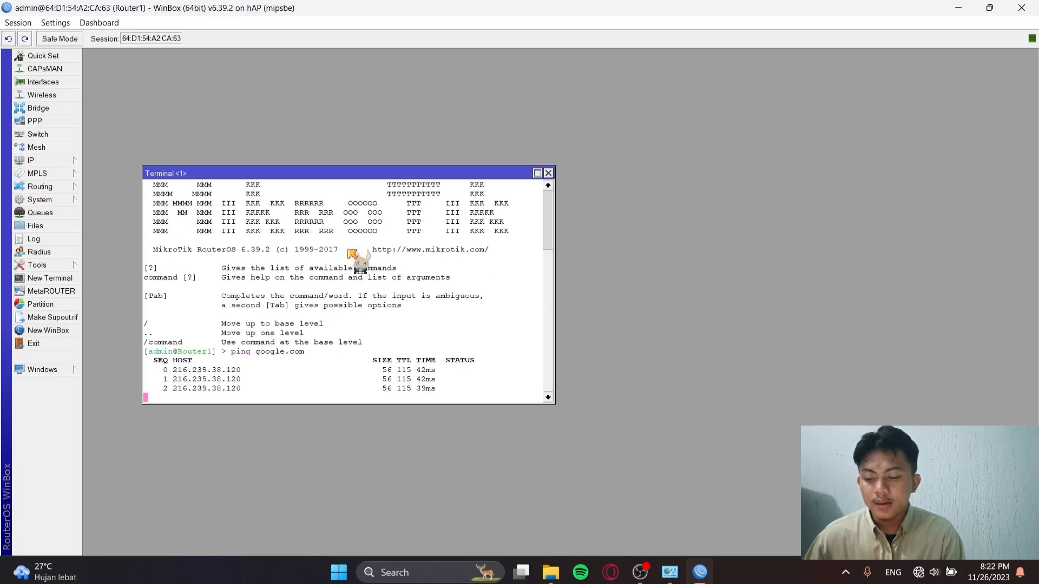
key(ctrl+c)
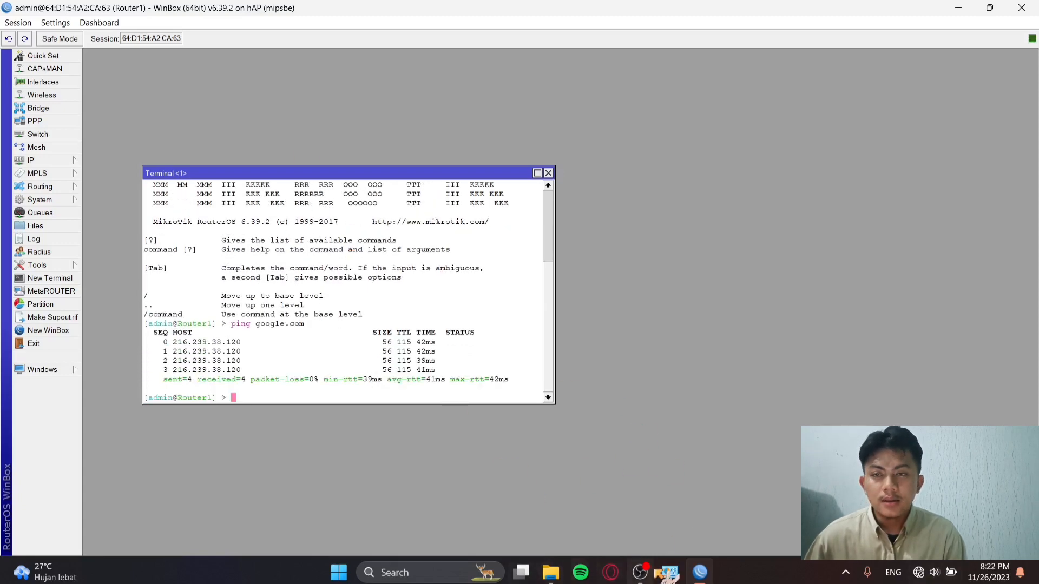
Step: In Network Connections, disable then re-enable the Ethernet adapter so it rejoins milik pribadi
mouse_move(669, 572)
click(654, 516)
click(720, 500)
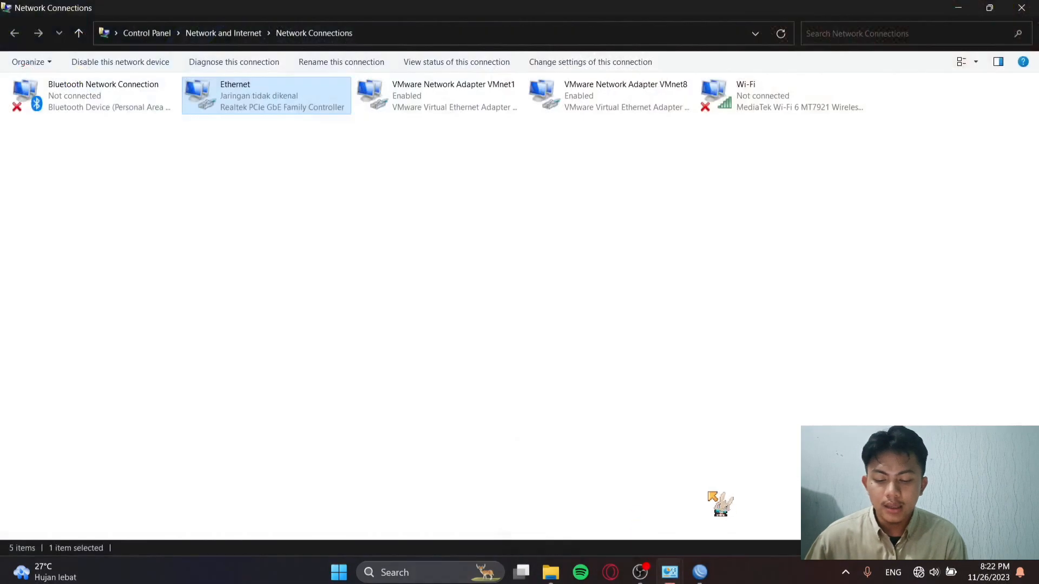
right_click(243, 93)
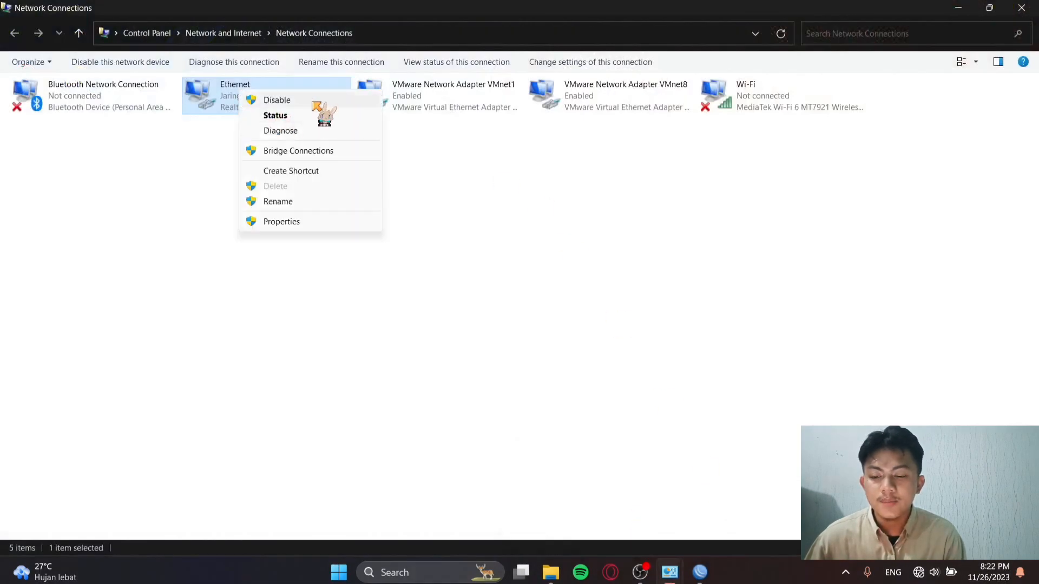
click(317, 103)
right_click(286, 96)
click(325, 104)
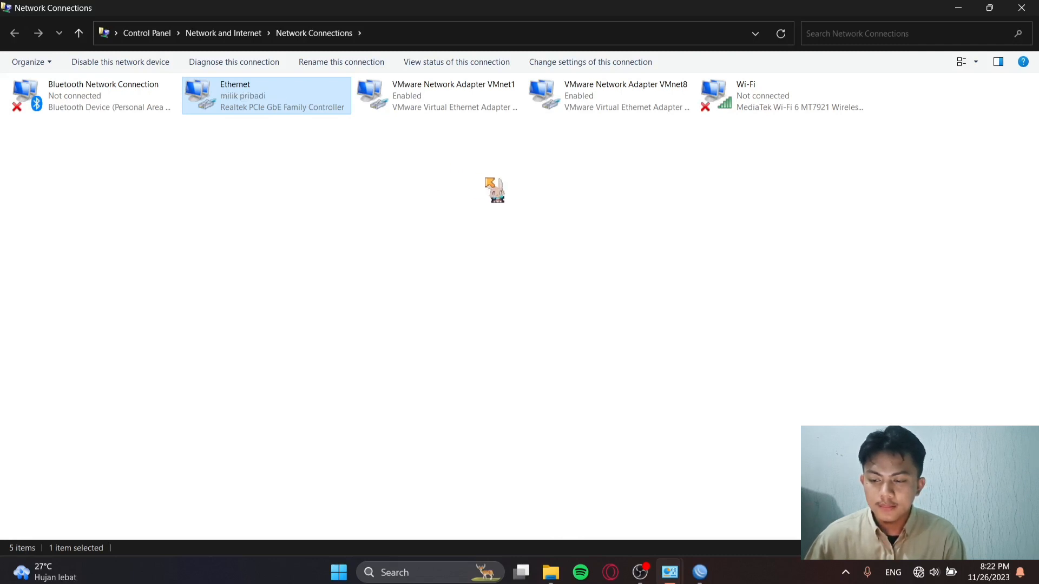
click(314, 146)
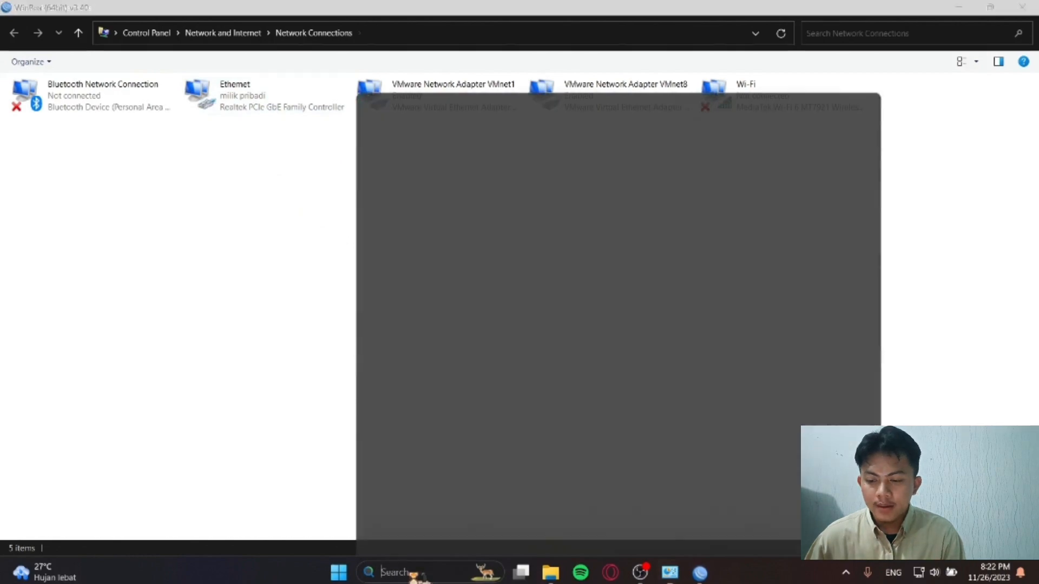
Step: Run ipconfig in Command Prompt to confirm Ethernet has 192.168.1.10 with gateway 192.168.1.1
click(411, 574)
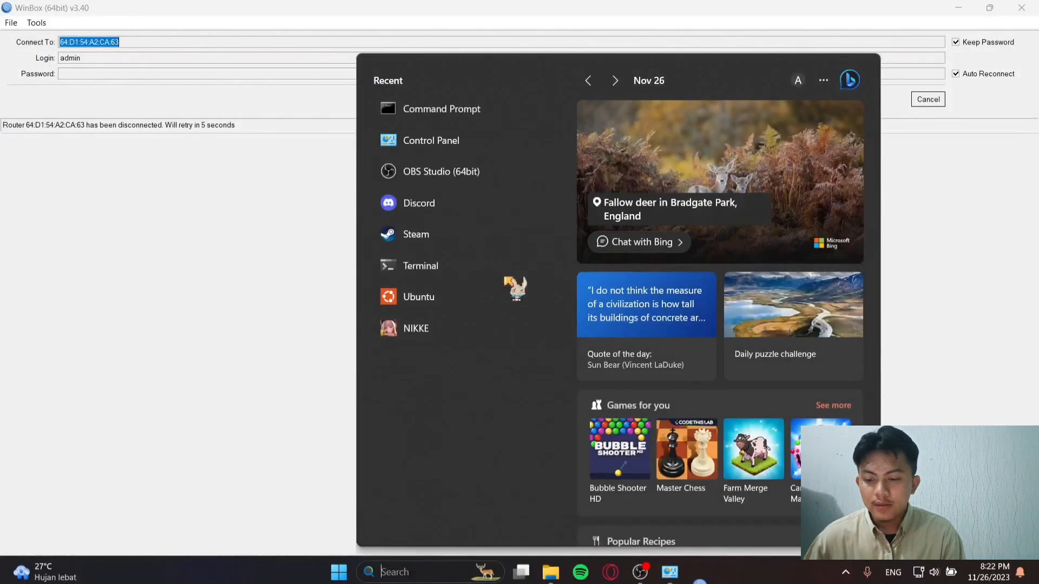
click(464, 113)
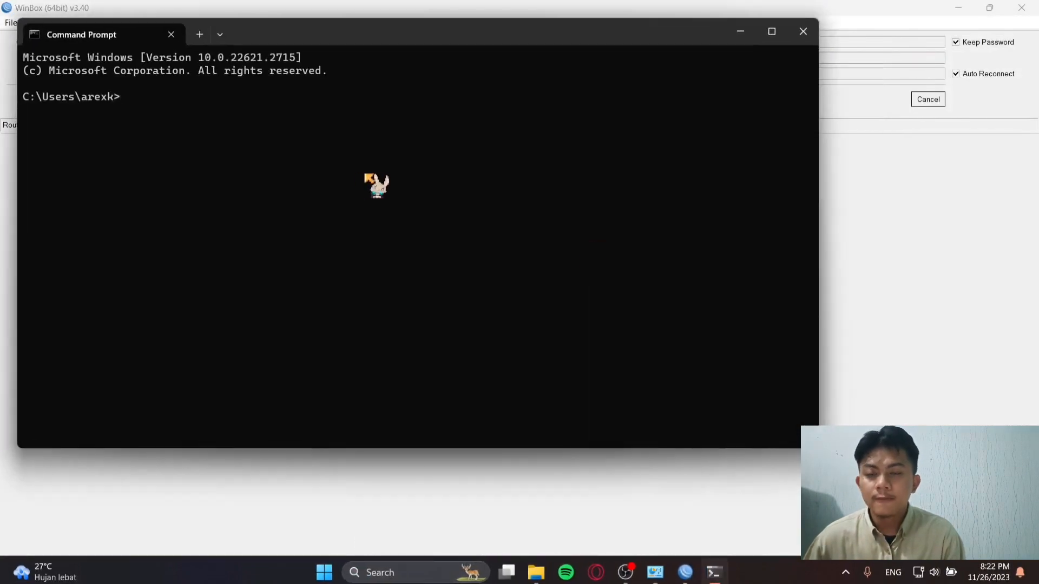
text(ip)
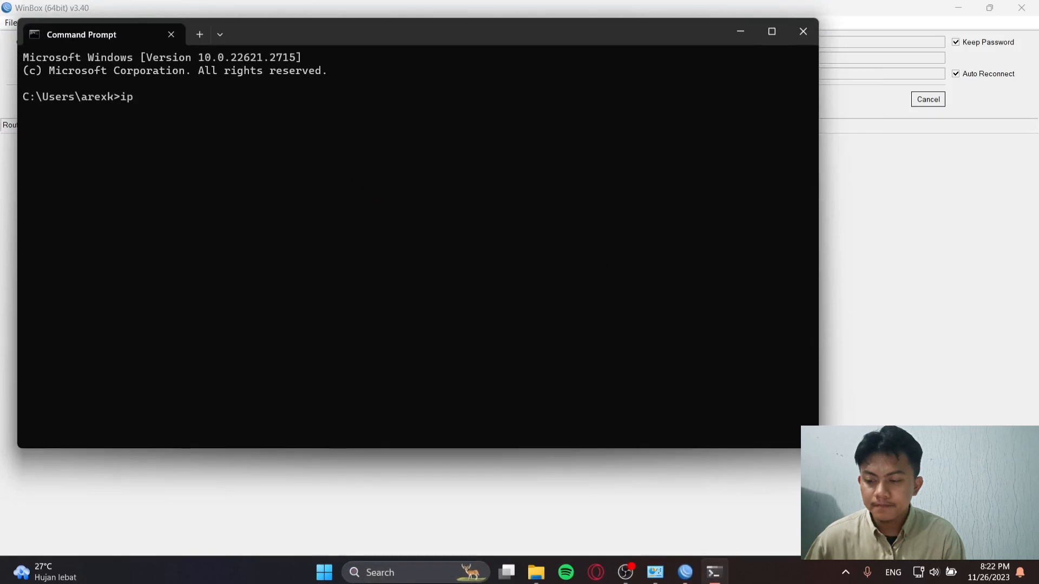
text(config)
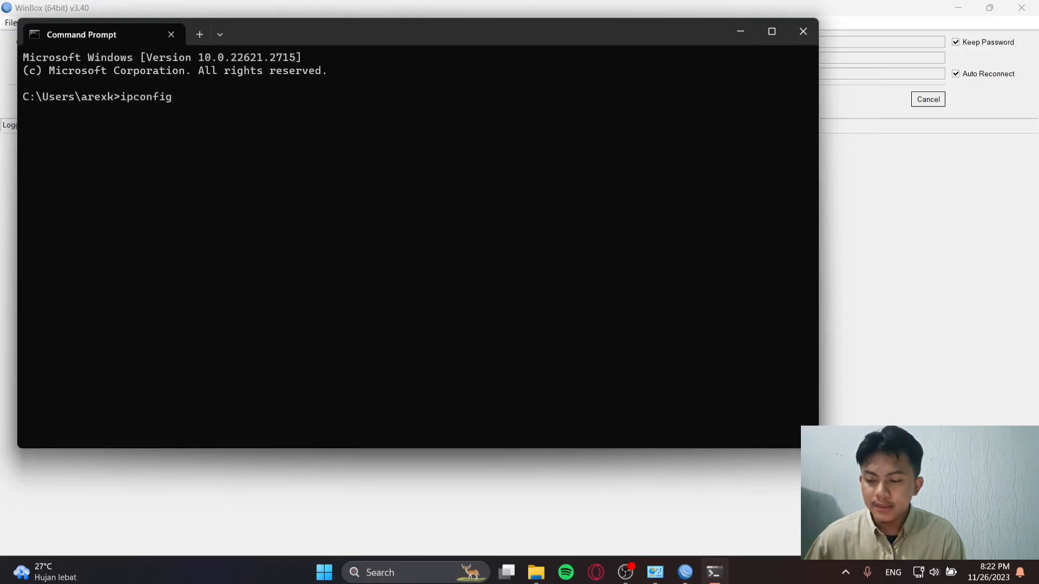
key(Return)
scroll(378, 227, up, 5)
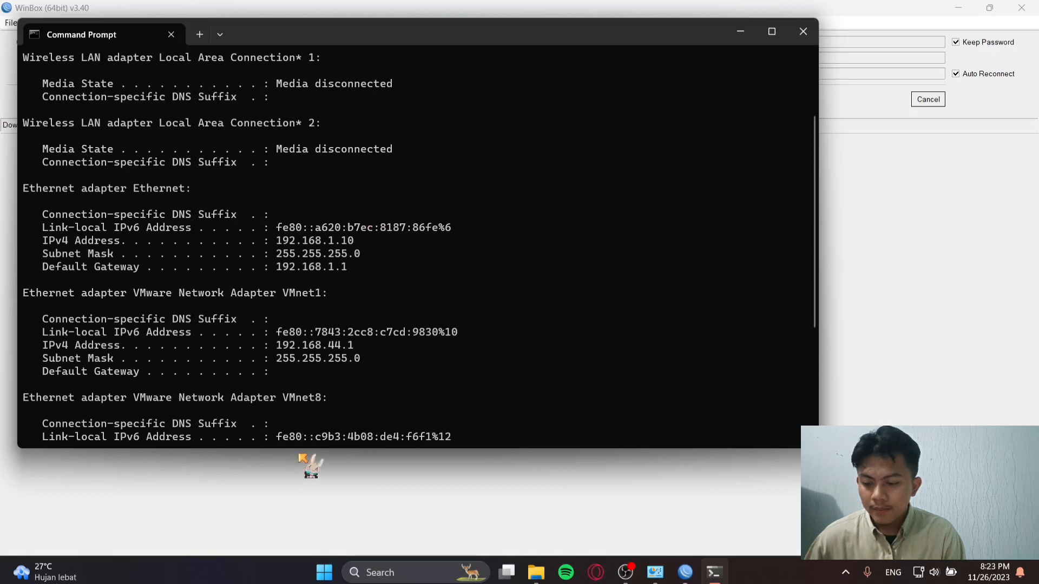
scroll(307, 249, up, 1)
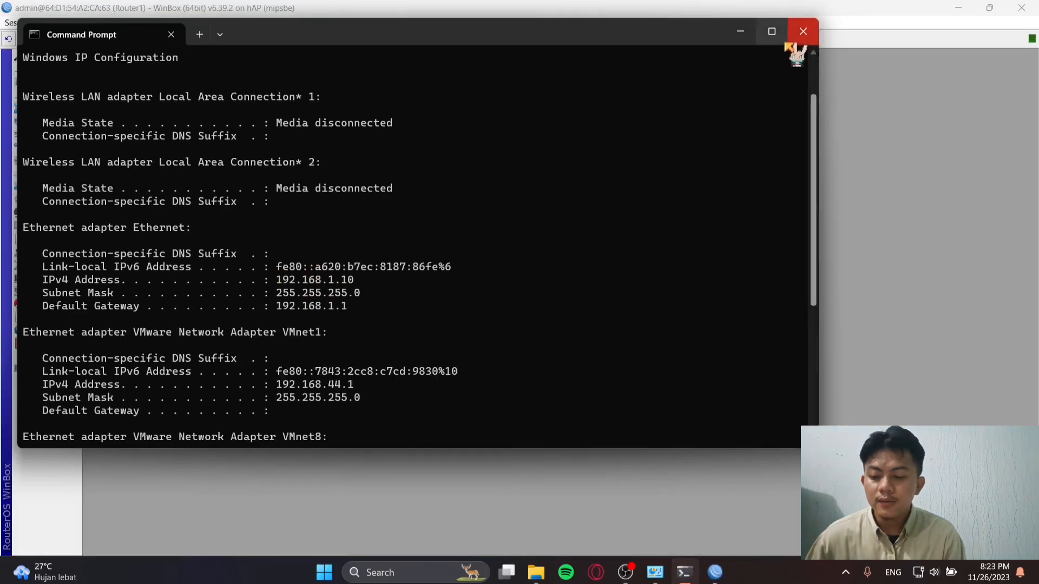
mouse_move(772, 32)
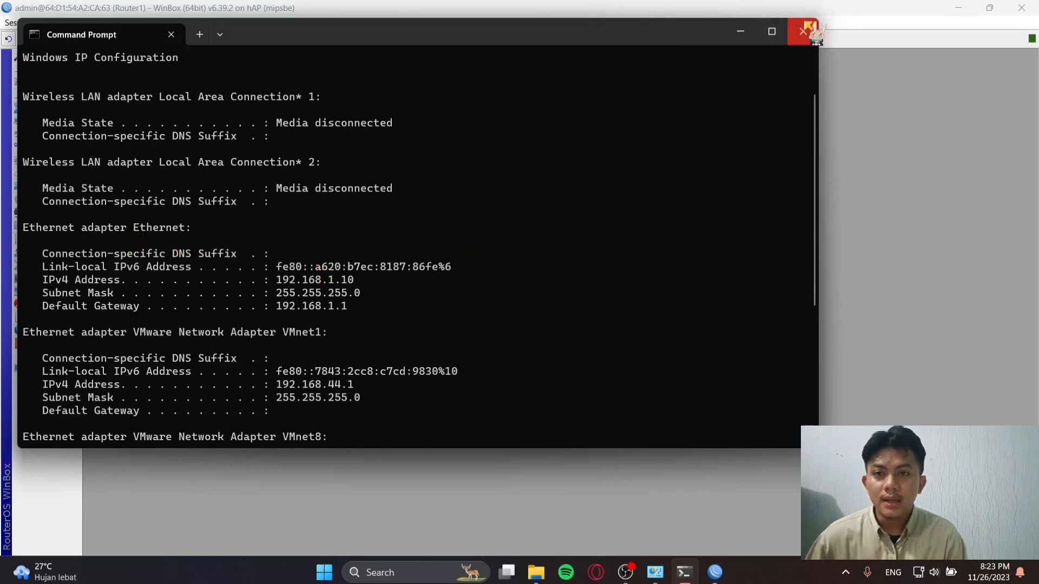
click(739, 31)
Step: Launch Opera GX, load Google Classroom via the Kelas bookmark, and minimize Network Connections
mouse_move(637, 573)
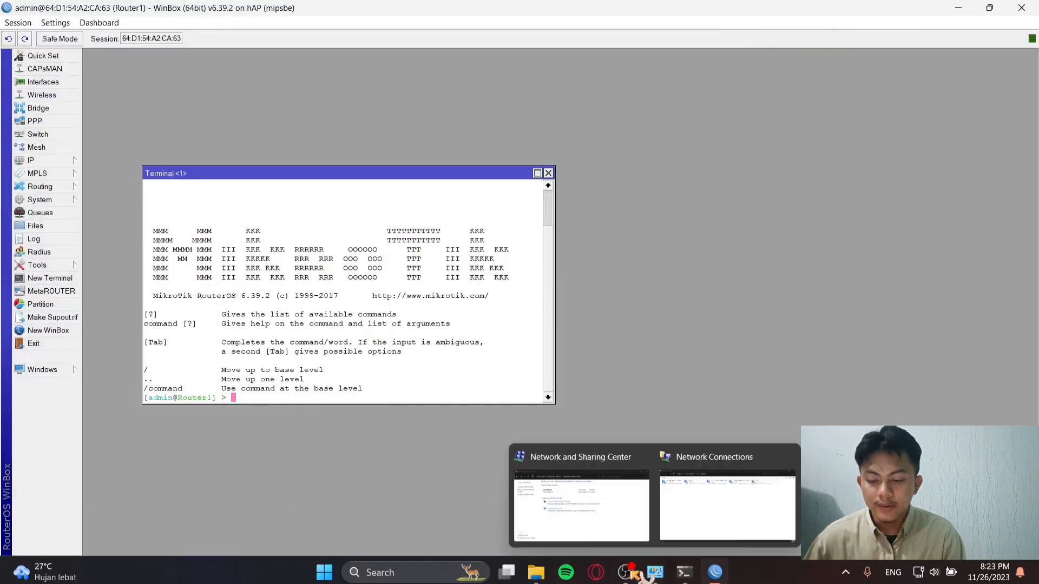
click(595, 572)
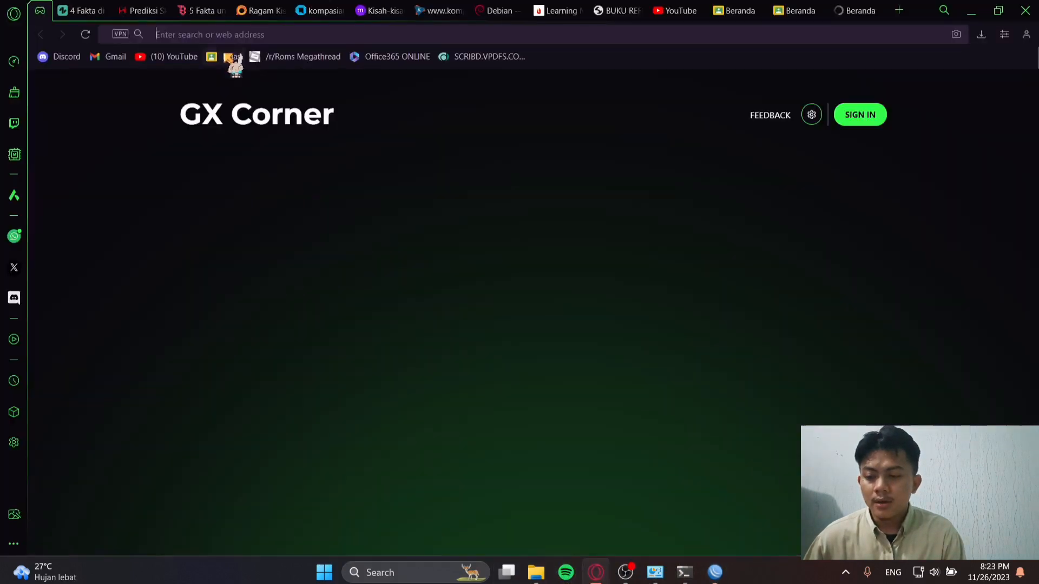
click(229, 56)
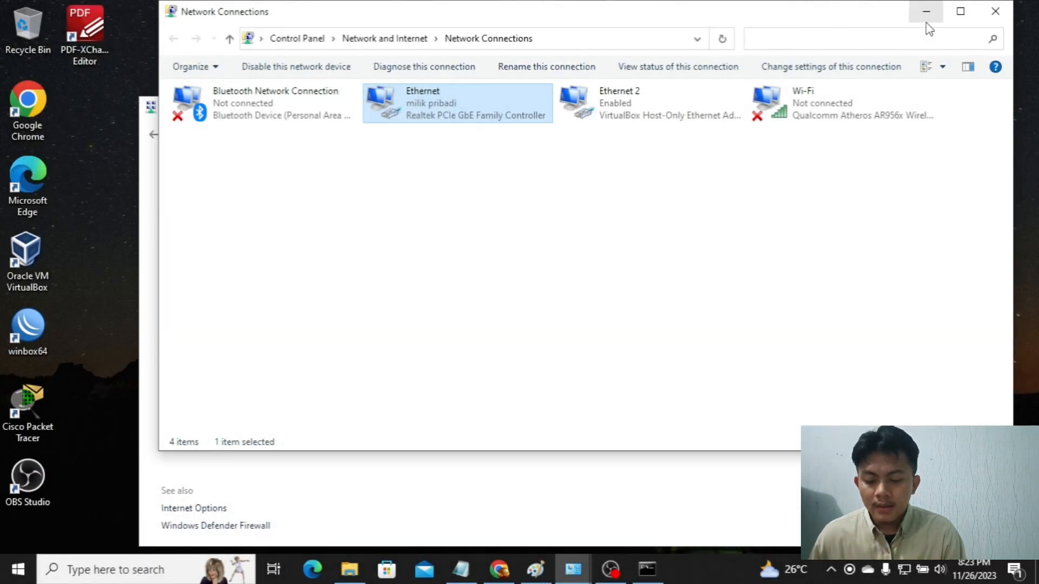
click(940, 12)
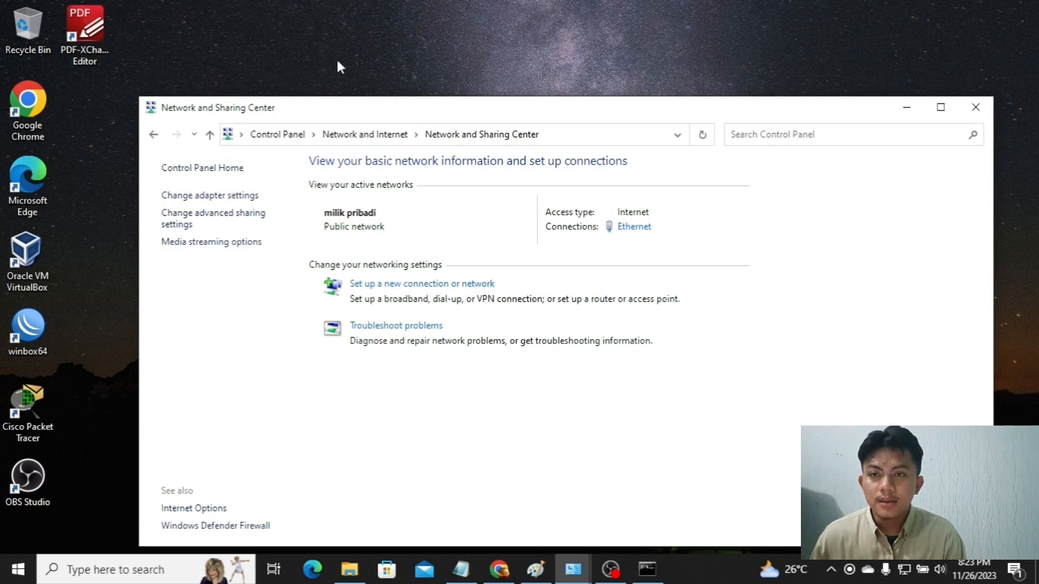
Step: Launch Chrome, then use ipconfig to confirm Ethernet got 192.168.1.9 with gateway 192.168.1.1
double_click(32, 128)
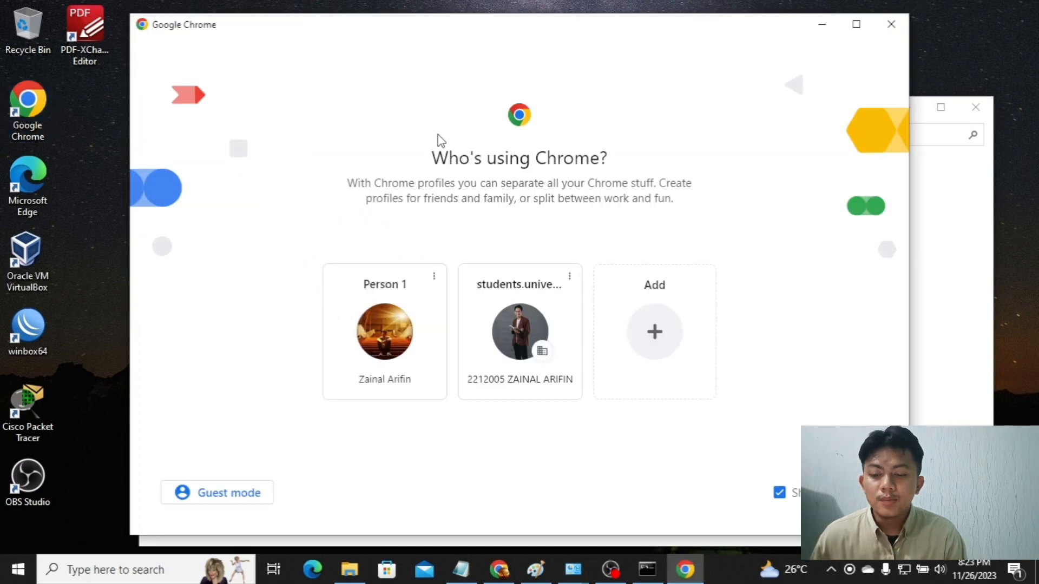
click(407, 354)
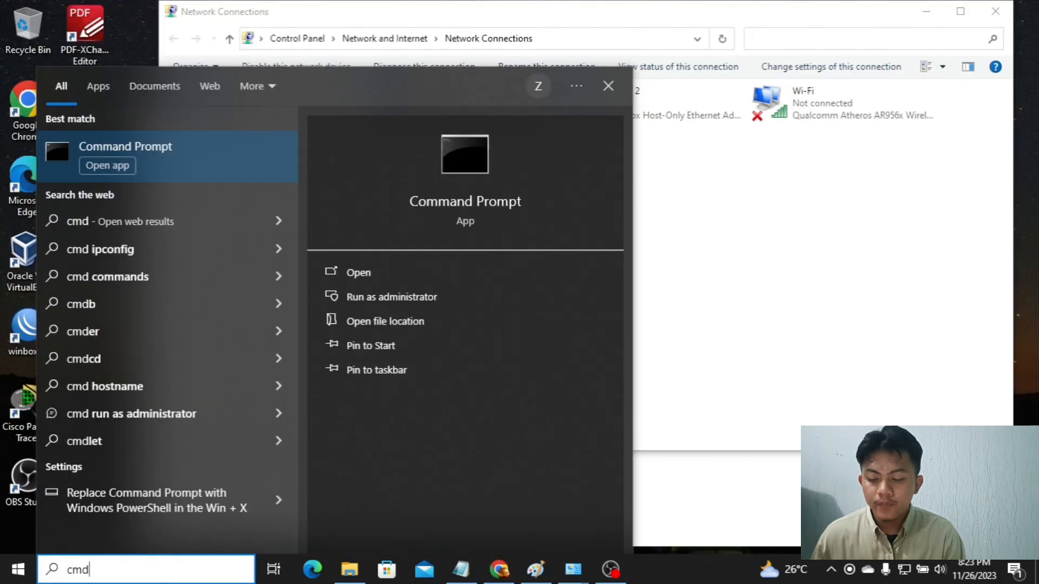
key(Return)
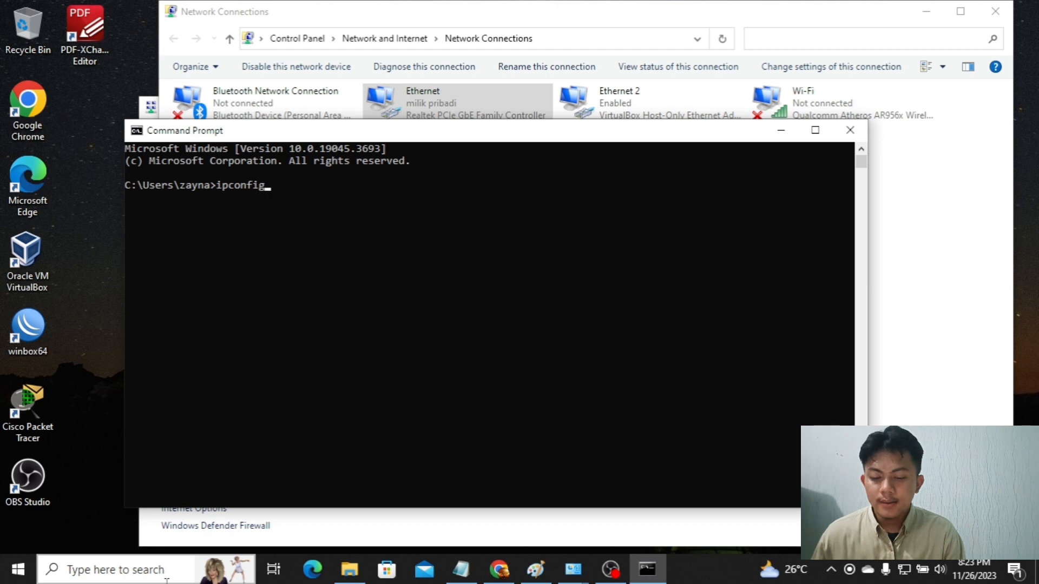
key(Return)
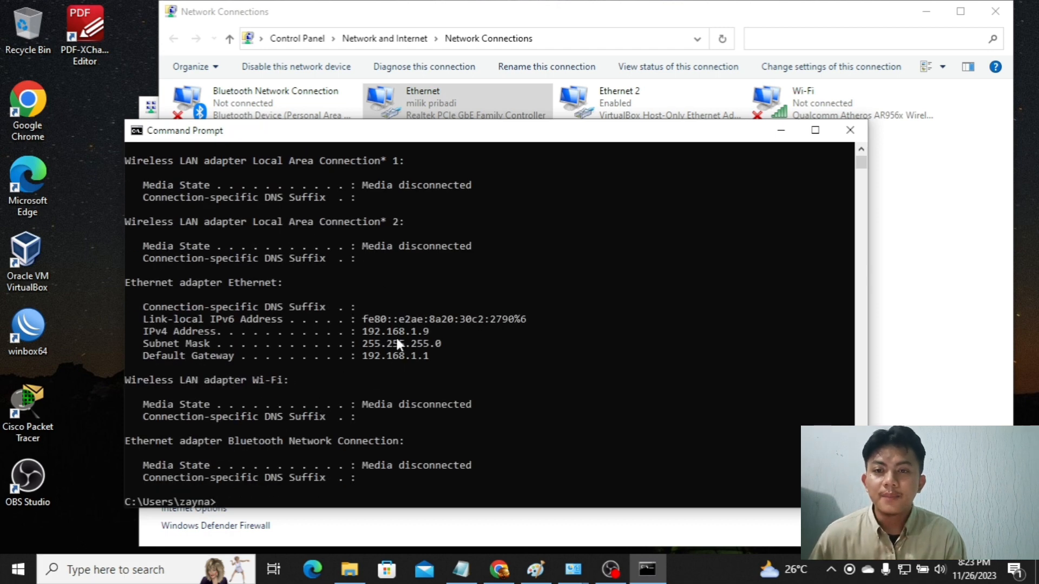
click(781, 129)
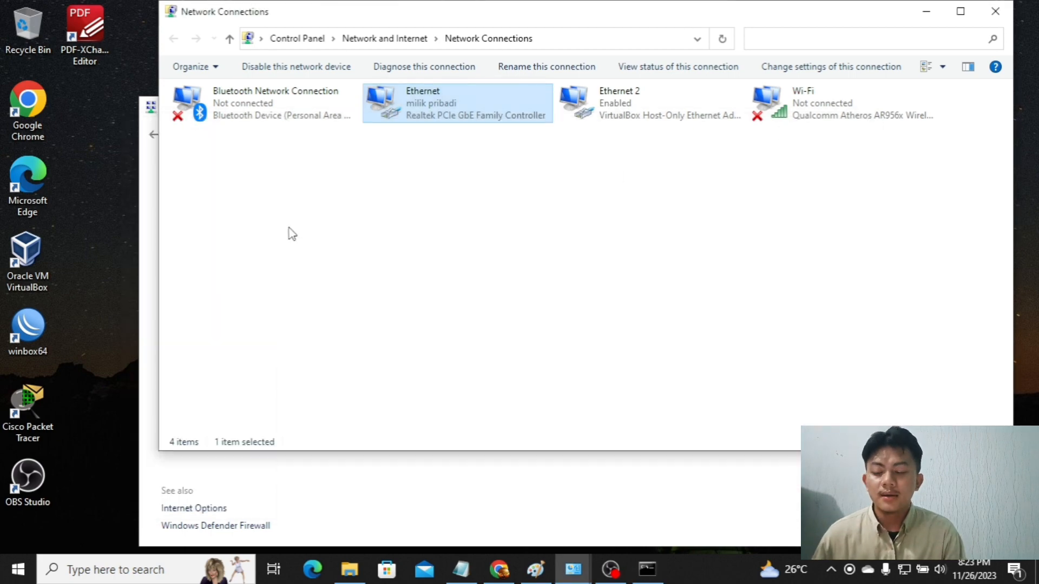
click(926, 12)
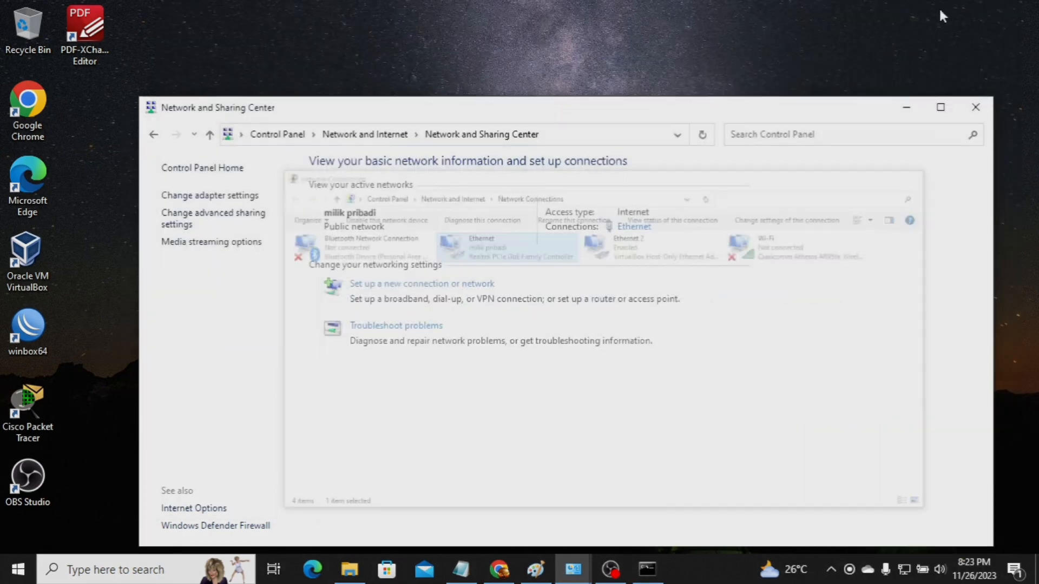